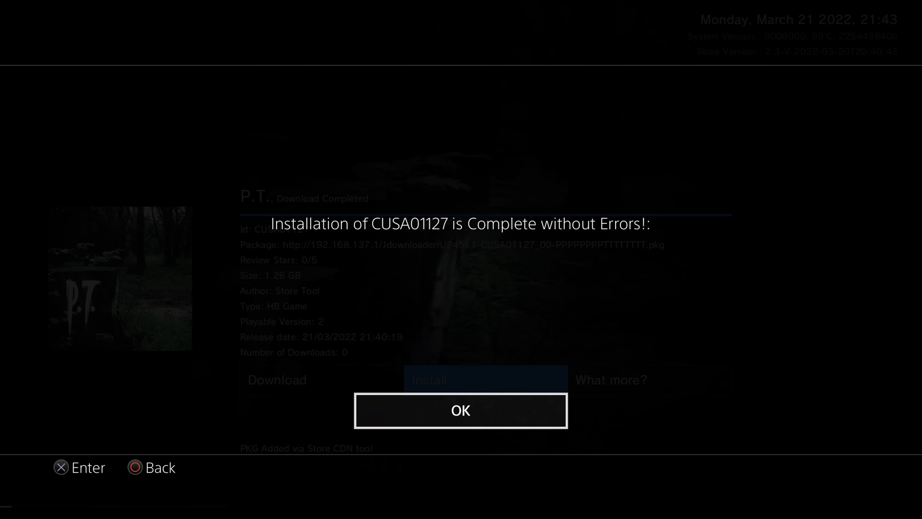
- Dismiss the P.T. installation message and exit the store to view the game's tile on the PS4 home screen
{"action": "key", "text": "Return"}
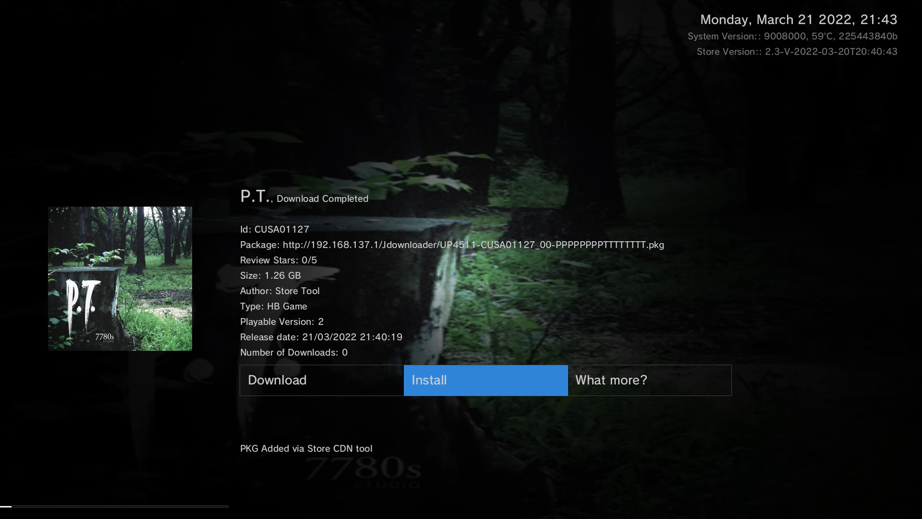
{"action": "key", "text": "Left"}
{"action": "key", "text": "Right"}
{"action": "key", "text": "Escape"}
{"action": "key", "text": "Escape"}
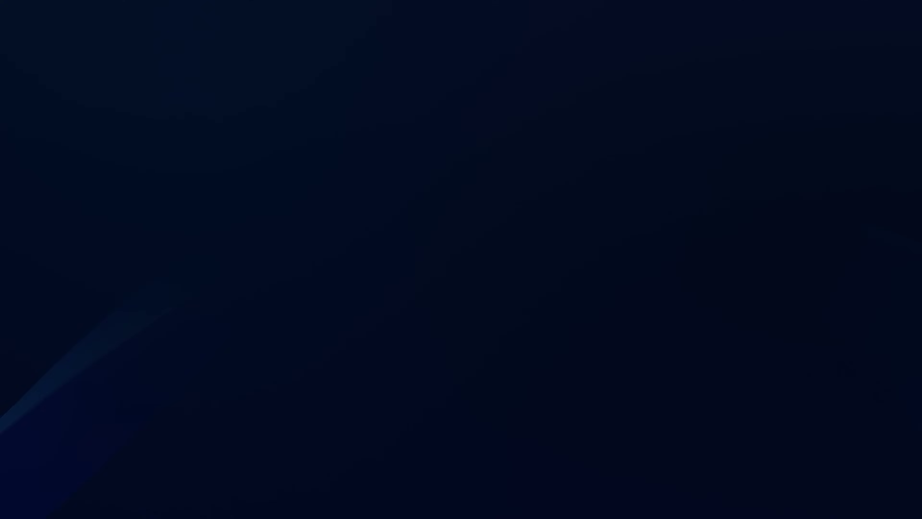
{"action": "key", "text": "Right"}
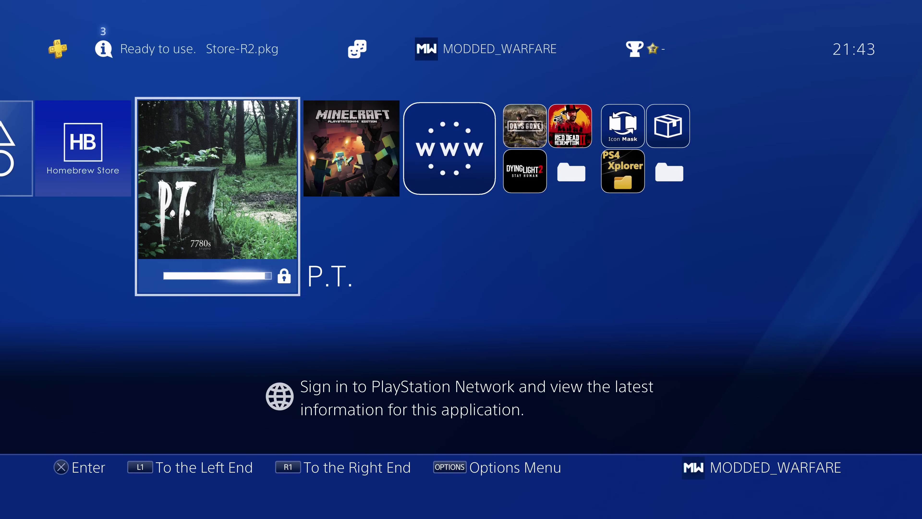
{"action": "key", "text": "Left"}
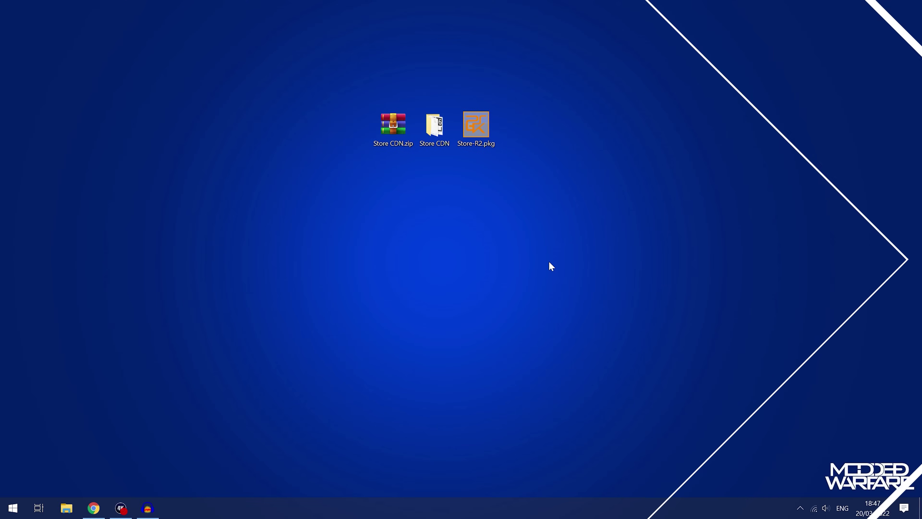
- Switch to Chrome to check the HB-Store R2 download on the PKG-Zone site, and return to the desktop
{"action": "left_click", "coordinate": [94, 507]}
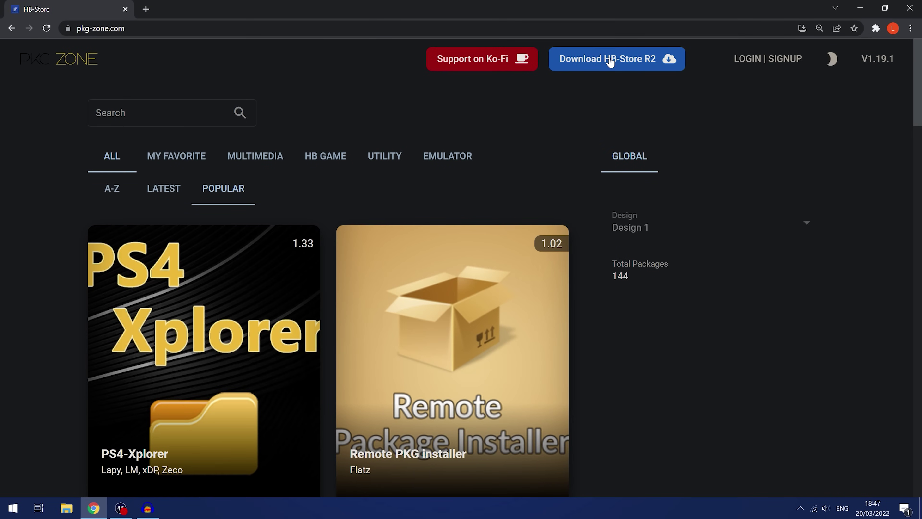
{"action": "left_click", "coordinate": [864, 11]}
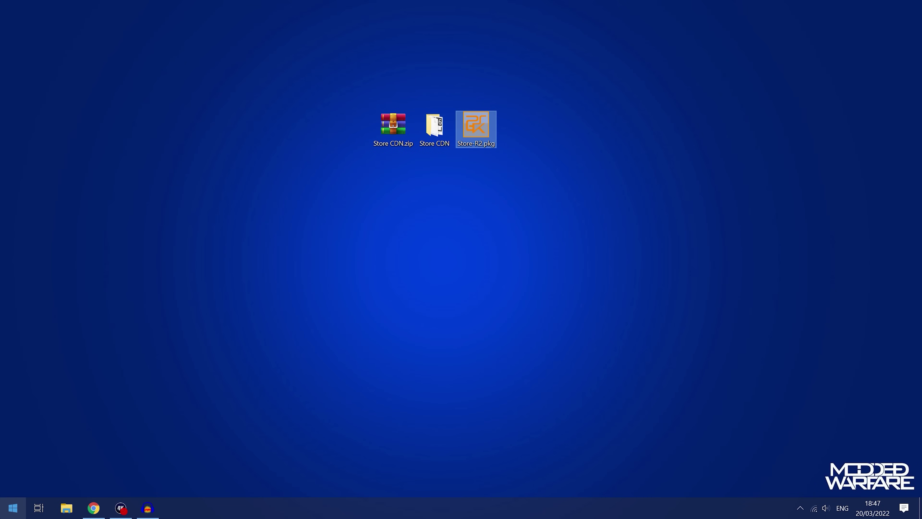
- Copy Store-R2.pkg from the desktop to the root of the USB (I:) drive and close the drive's window
{"action": "key", "text": "super"}
{"action": "left_click", "coordinate": [181, 251]}
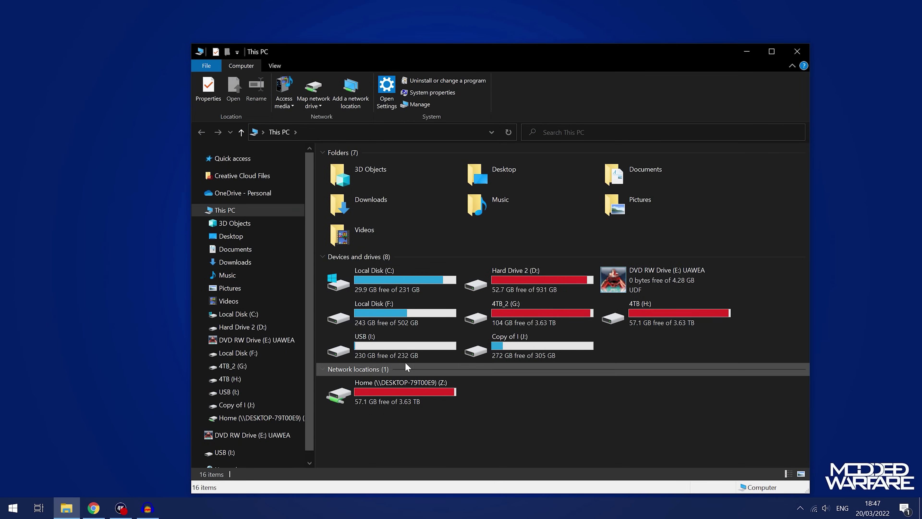
{"action": "double_click", "coordinate": [397, 350]}
{"action": "left_click_drag", "start_coordinate": [531, 48], "coordinate": [523, 183]}
{"action": "left_click_drag", "start_coordinate": [476, 125], "coordinate": [525, 352]}
{"action": "left_click", "coordinate": [790, 186]}
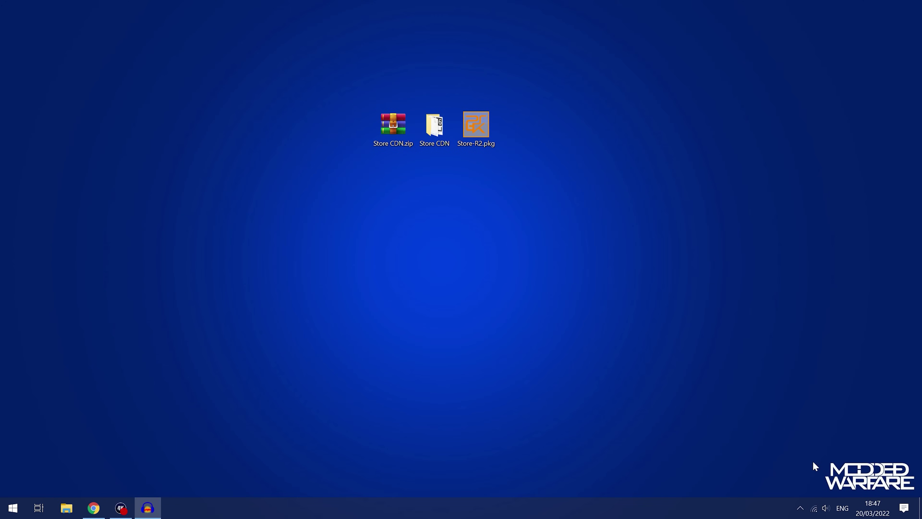
- Safely eject the USB drive from the PC
{"action": "left_click", "coordinate": [800, 508]}
{"action": "left_click", "coordinate": [768, 444]}
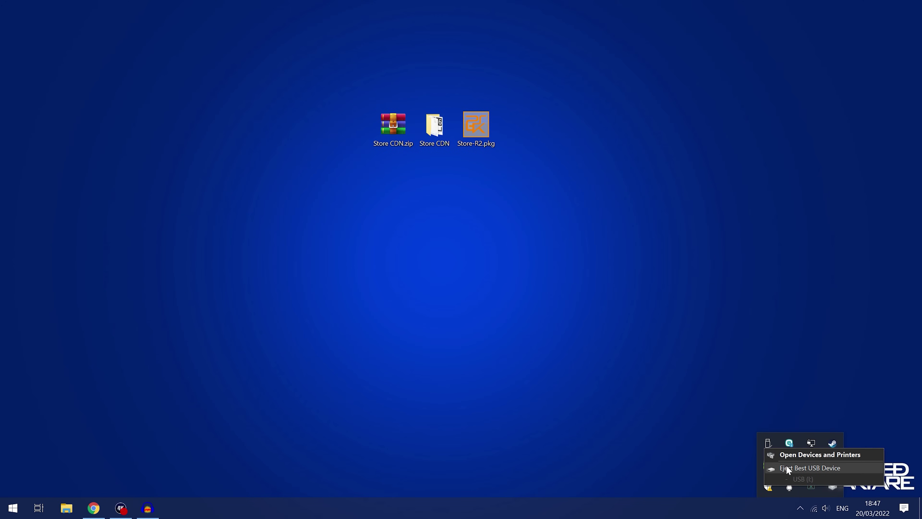
{"action": "left_click", "coordinate": [787, 470]}
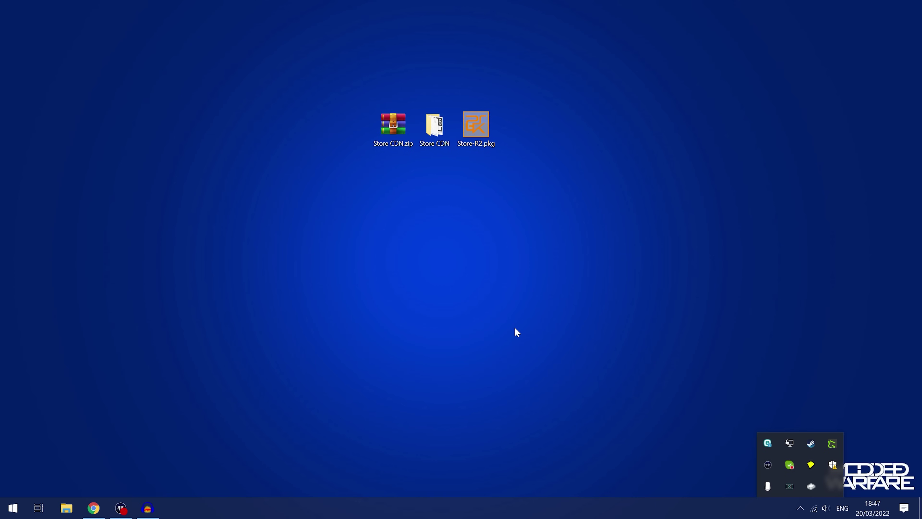
{"action": "left_click", "coordinate": [517, 332]}
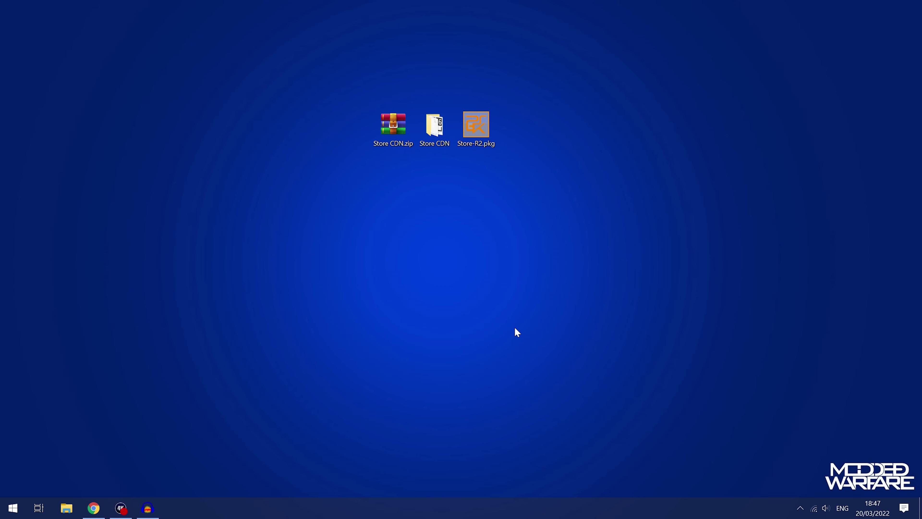
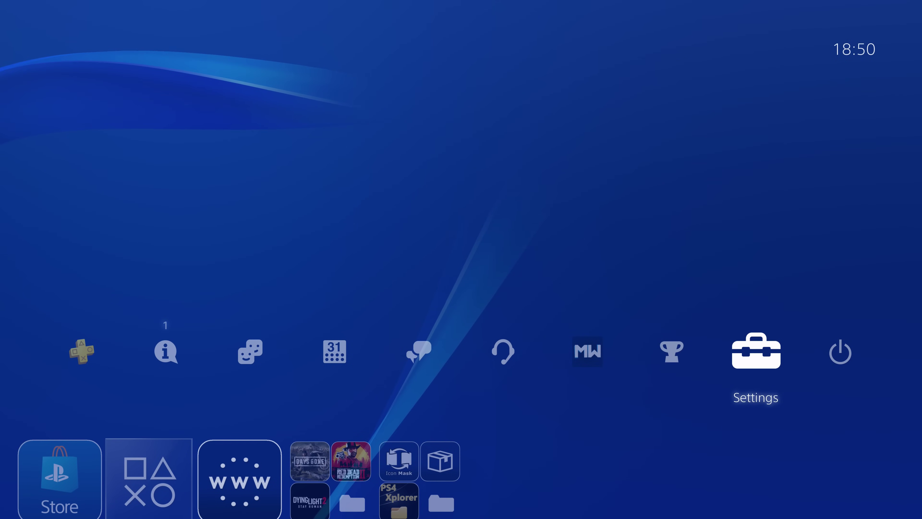
- On the PS4, open the Game page of the debug settings at the end of the Settings list
{"action": "key", "text": "Return"}
{"action": "key", "text": "Down"}
{"action": "key", "text": "Down"}
{"action": "key", "text": "Down"}
{"action": "key", "text": "Down"}
{"action": "key", "text": "Down"}
{"action": "key", "text": "Down"}
{"action": "key", "text": "Down"}
{"action": "key", "text": "Down"}
{"action": "key", "text": "Down"}
{"action": "key", "text": "Down"}
{"action": "key", "text": "Down"}
{"action": "key", "text": "Down"}
{"action": "key", "text": "Down"}
{"action": "key", "text": "Down"}
{"action": "key", "text": "Down"}
{"action": "key", "text": "Down"}
{"action": "key", "text": "Down"}
{"action": "key", "text": "Down"}
{"action": "key", "text": "Down"}
{"action": "key", "text": "Down"}
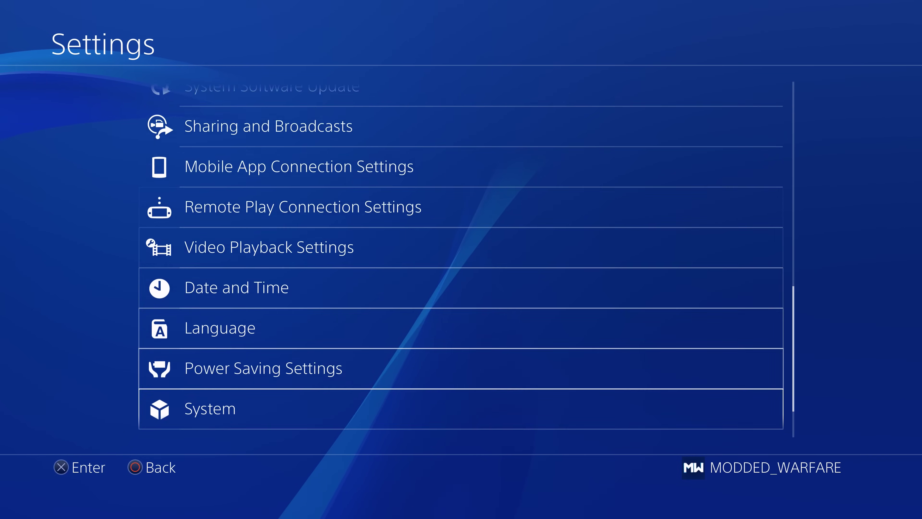
{"action": "key", "text": "Down"}
{"action": "key", "text": "Down"}
{"action": "key", "text": "Return"}
{"action": "key", "text": "Return"}
- Install Store-R2.pkg with the Package Installer and leave the installer
{"action": "key", "text": "Down"}
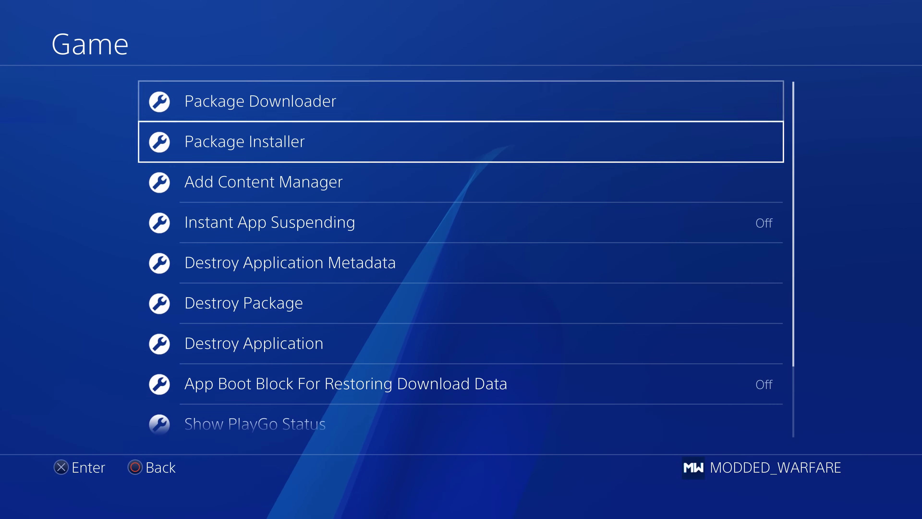
{"action": "key", "text": "Return"}
{"action": "key", "text": "Return"}
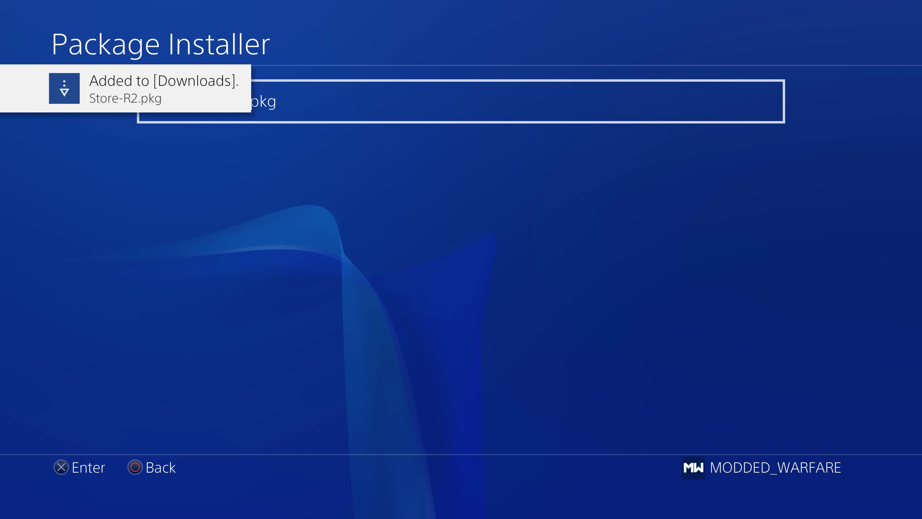
{"action": "key", "text": "Escape"}
{"action": "key", "text": "Right"}
{"action": "key", "text": "Left"}
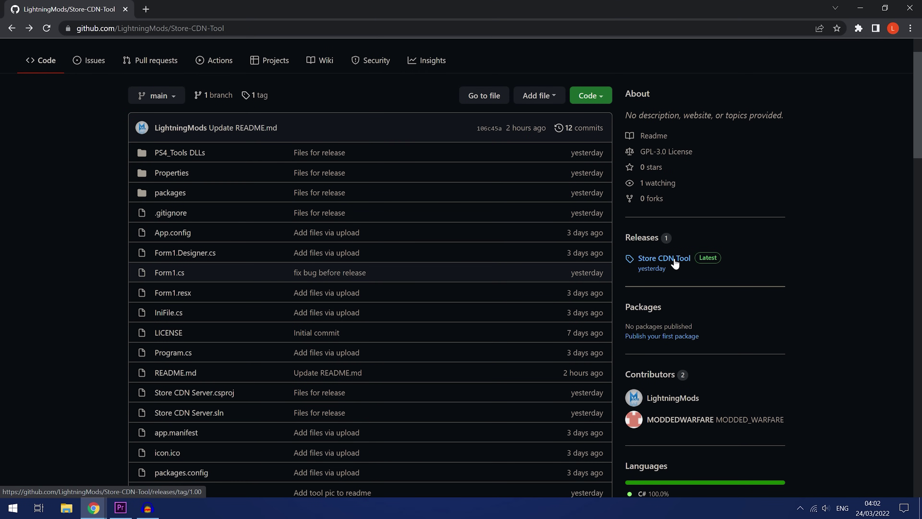
- On GitHub, view the latest Store CDN Tool release with its Store_CDN_Tool.zip asset, and return to the repository page
{"action": "left_click", "coordinate": [674, 260]}
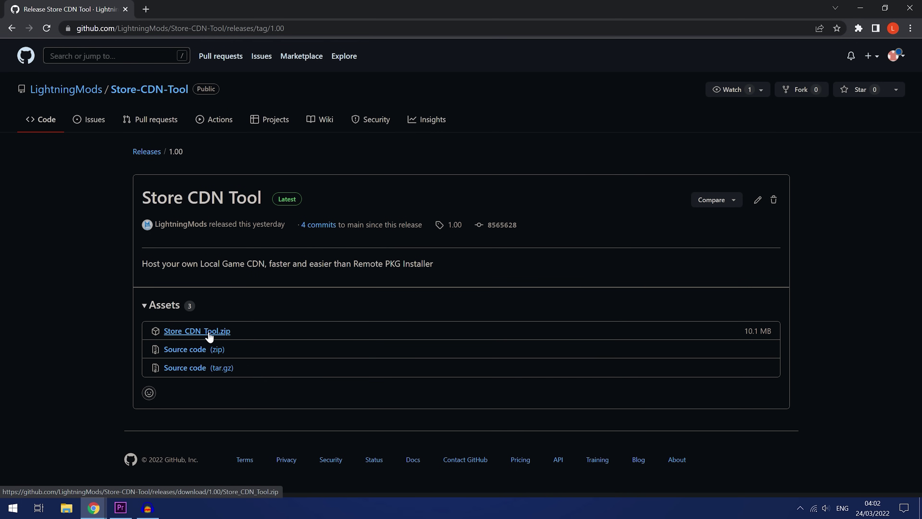
{"action": "key", "text": "alt+Left"}
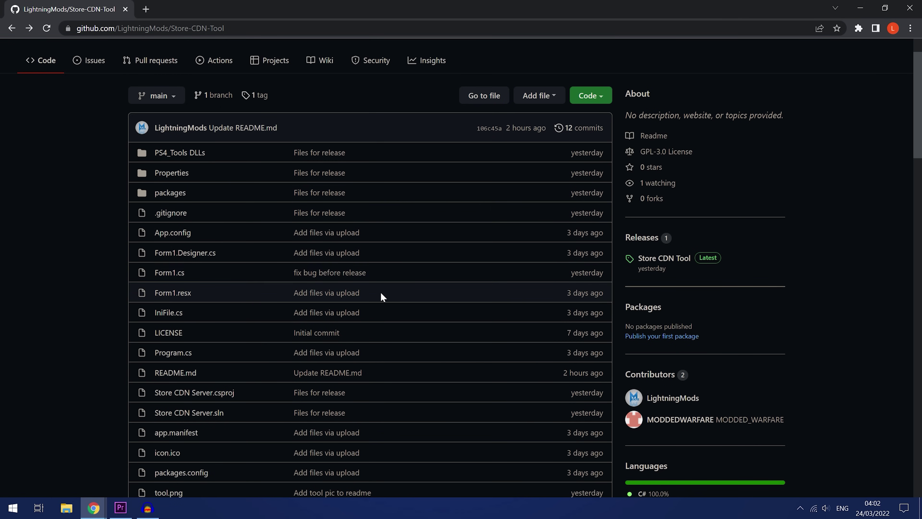
- Open the PS4-Store releases page and locate the homebrew.elf, homebrew.elf.sig and remote.md5 assets of the newest release
{"action": "scroll", "coordinate": [381, 296], "scroll_direction": "down", "scroll_amount": 15}
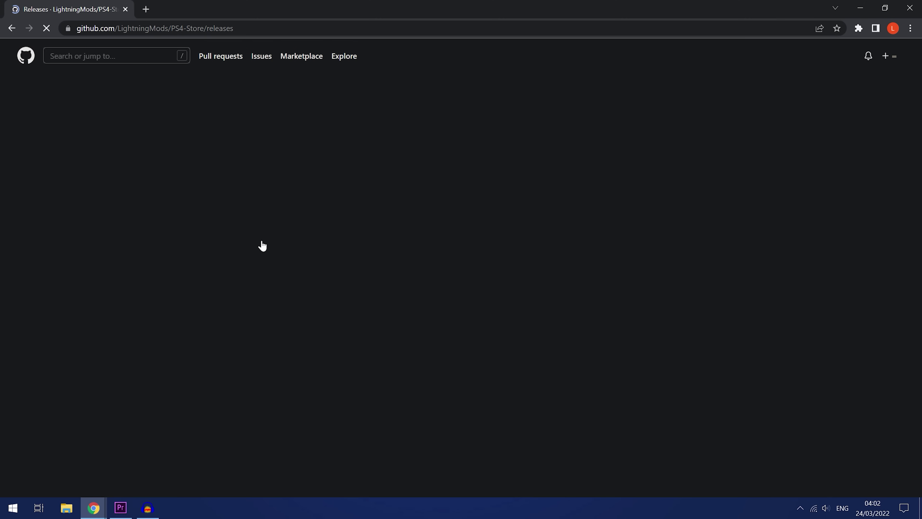
{"action": "scroll", "coordinate": [533, 323], "scroll_direction": "down", "scroll_amount": 1}
{"action": "scroll", "coordinate": [533, 323], "scroll_direction": "down", "scroll_amount": 4}
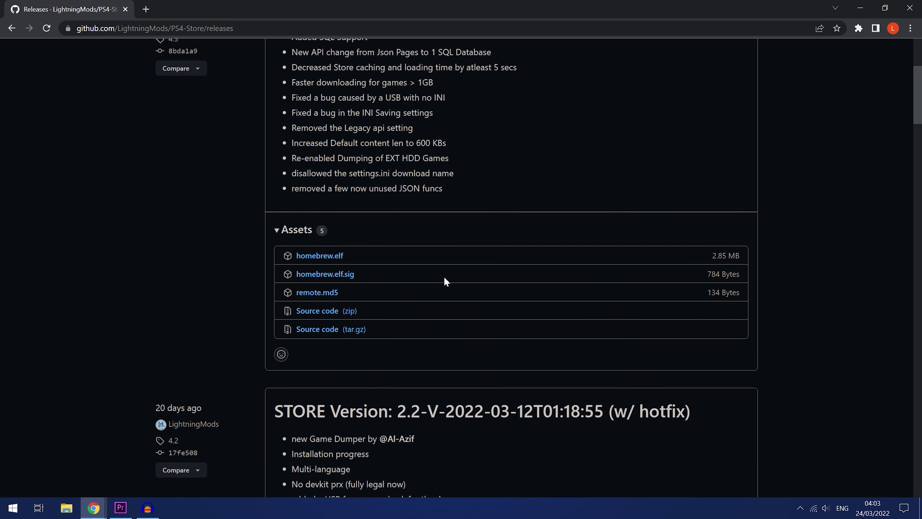
{"action": "scroll", "coordinate": [442, 271], "scroll_direction": "up", "scroll_amount": 4}
{"action": "scroll", "coordinate": [442, 271], "scroll_direction": "down", "scroll_amount": 4}
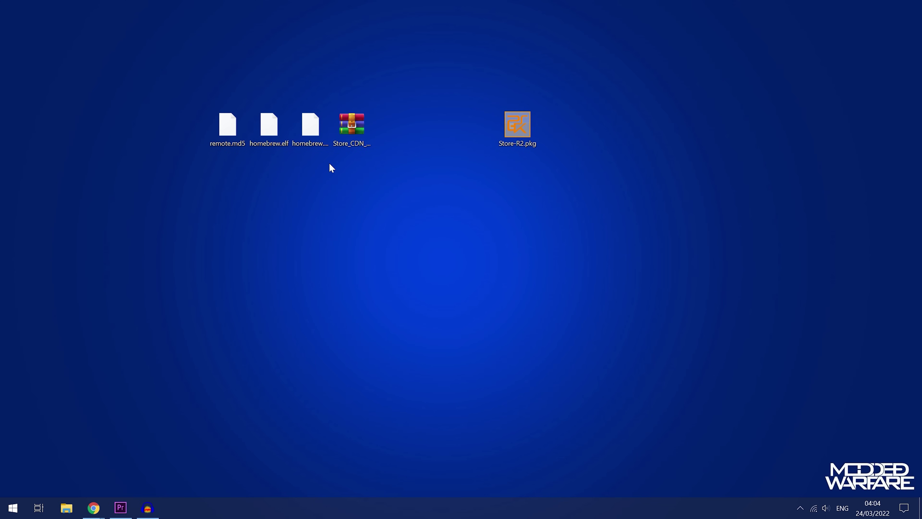
- Open Store_CDN_Tool.zip from the desktop, dismiss the WinRAR trial notice, and move the archive window clear of the free desktop space
{"action": "double_click", "coordinate": [351, 125]}
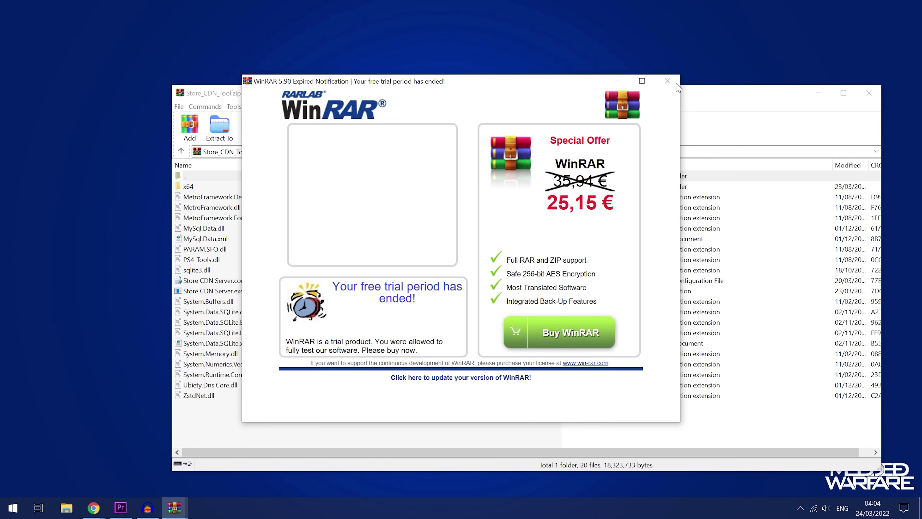
{"action": "left_click", "coordinate": [667, 81]}
{"action": "left_click_drag", "start_coordinate": [566, 97], "coordinate": [725, 127]}
- Create a desktop folder named HB Store Tool and extract the archive's contents into it
{"action": "right_click", "coordinate": [157, 208]}
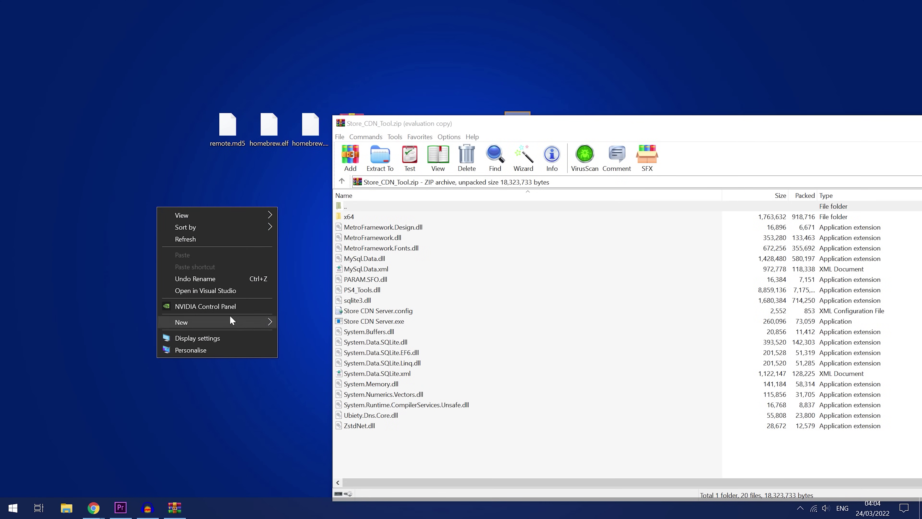
{"action": "mouse_move", "coordinate": [231, 319]}
{"action": "left_click", "coordinate": [306, 320]}
{"action": "key", "text": "BackSpace"}
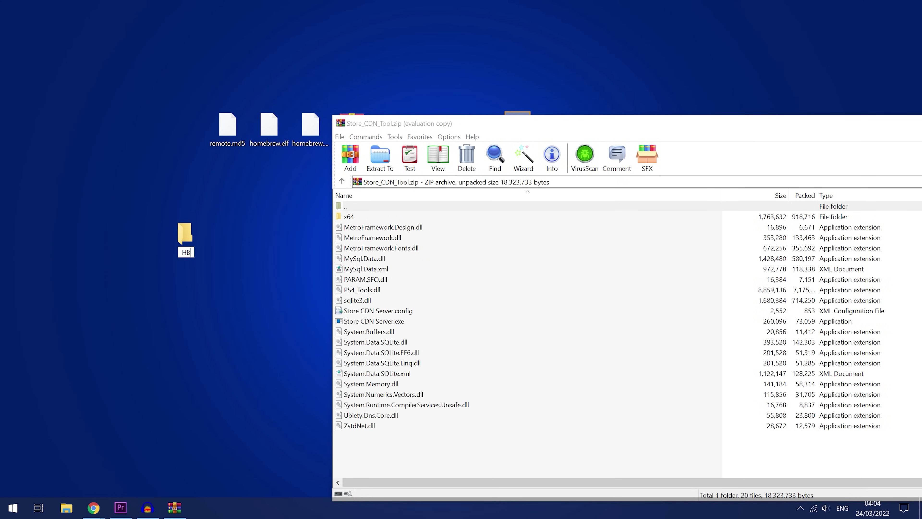
{"action": "type", "text": "HB Store Tool"}
{"action": "left_click_drag", "start_coordinate": [402, 462], "coordinate": [191, 240]}
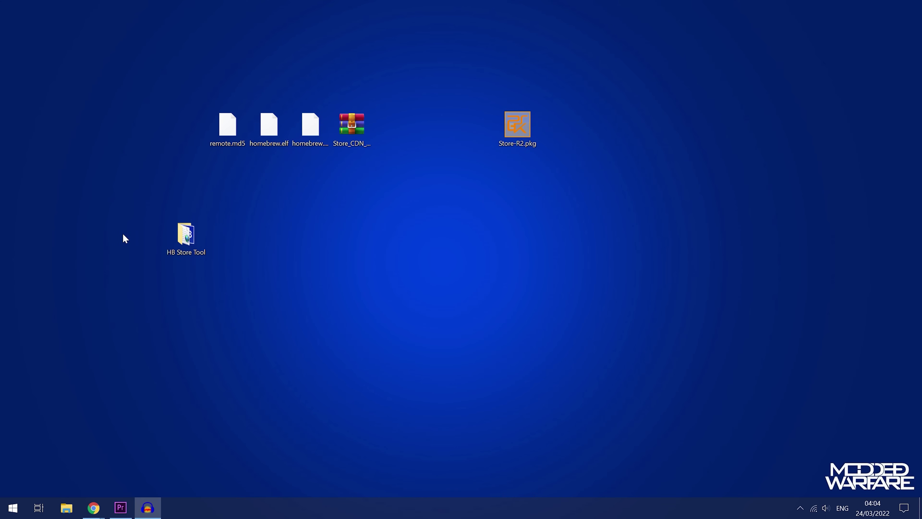
- Move the HB Store Tool folder below the archive on the desktop and create a subfolder named update inside it
{"action": "left_click_drag", "start_coordinate": [202, 237], "coordinate": [389, 163]}
{"action": "double_click", "coordinate": [378, 162]}
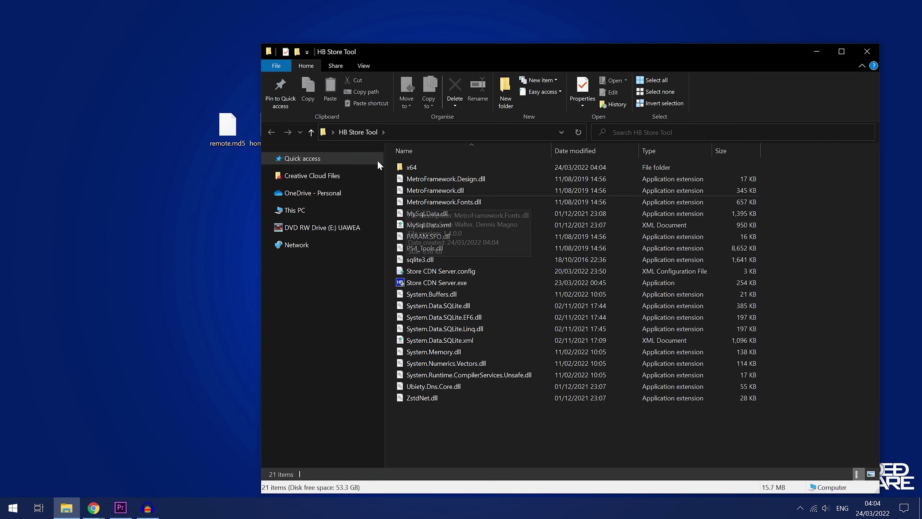
{"action": "left_click_drag", "start_coordinate": [463, 52], "coordinate": [495, 21]}
{"action": "right_click", "coordinate": [481, 390]}
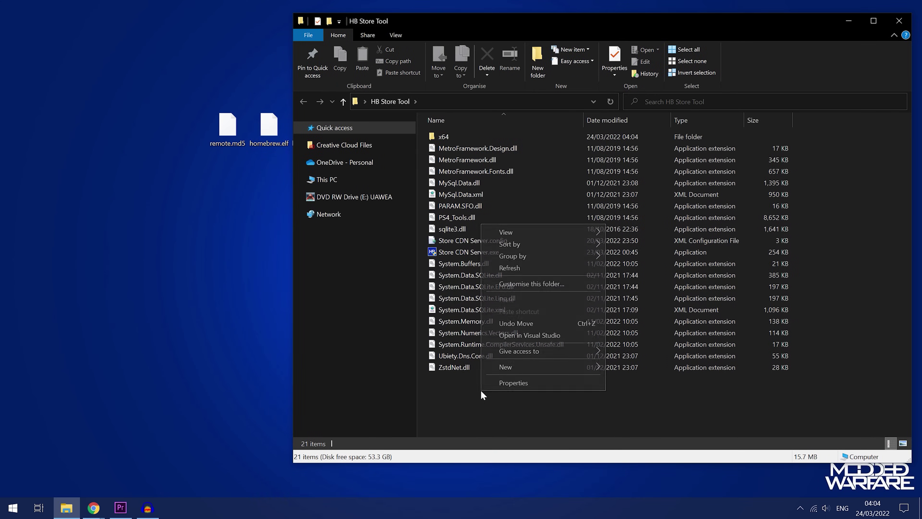
{"action": "mouse_move", "coordinate": [537, 366]}
{"action": "left_click", "coordinate": [625, 363]}
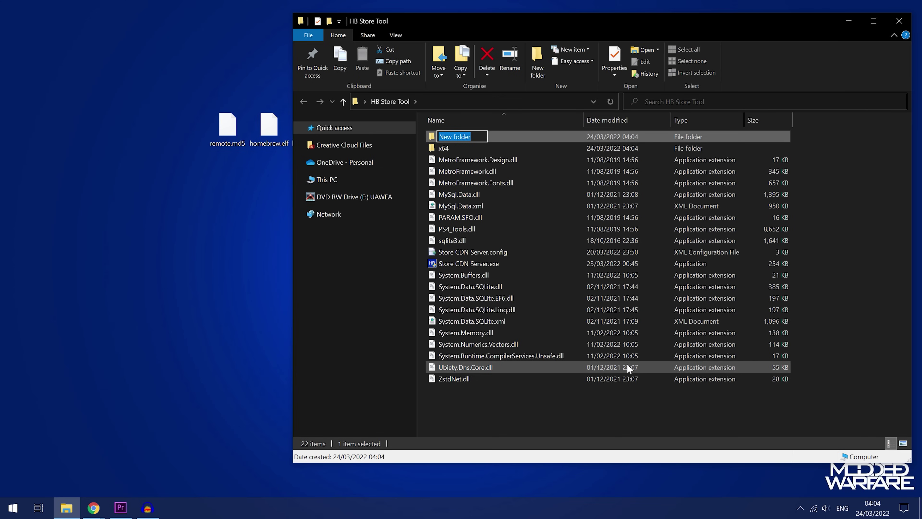
{"action": "type", "text": "update"}
{"action": "key", "text": "Return"}
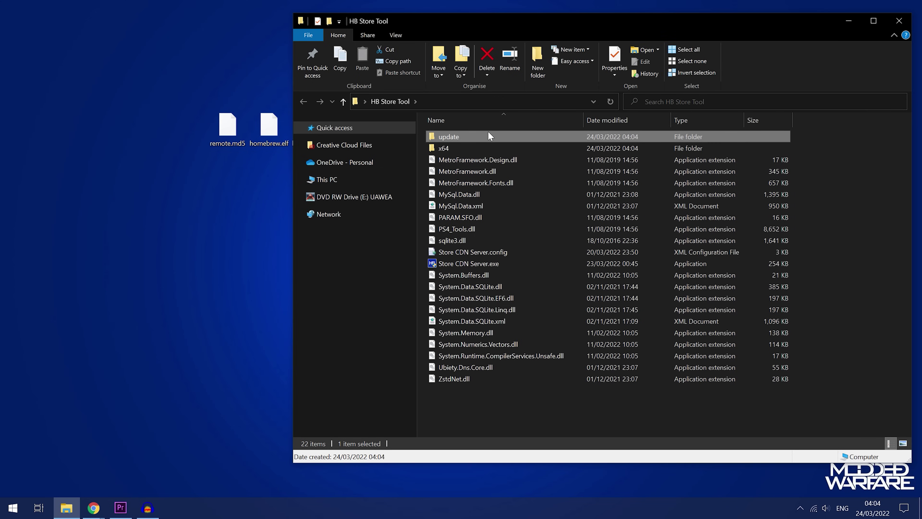
- Move remote.md5, homebrew.elf and homebrew.elf.sig from the desktop into the update folder, and return to the HB Store Tool folder
{"action": "double_click", "coordinate": [488, 135]}
{"action": "left_click_drag", "start_coordinate": [488, 22], "coordinate": [549, 75]}
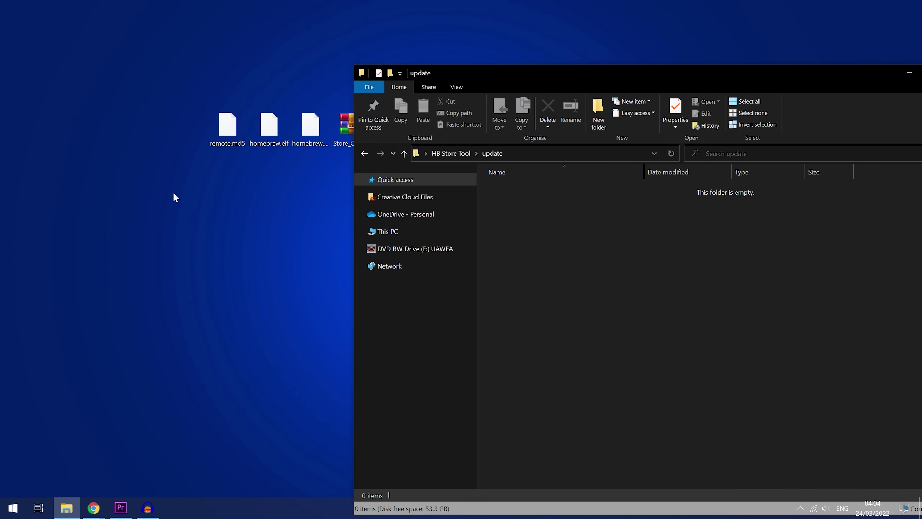
{"action": "left_click_drag", "start_coordinate": [174, 196], "coordinate": [329, 113]}
{"action": "left_click_drag", "start_coordinate": [310, 143], "coordinate": [560, 235]}
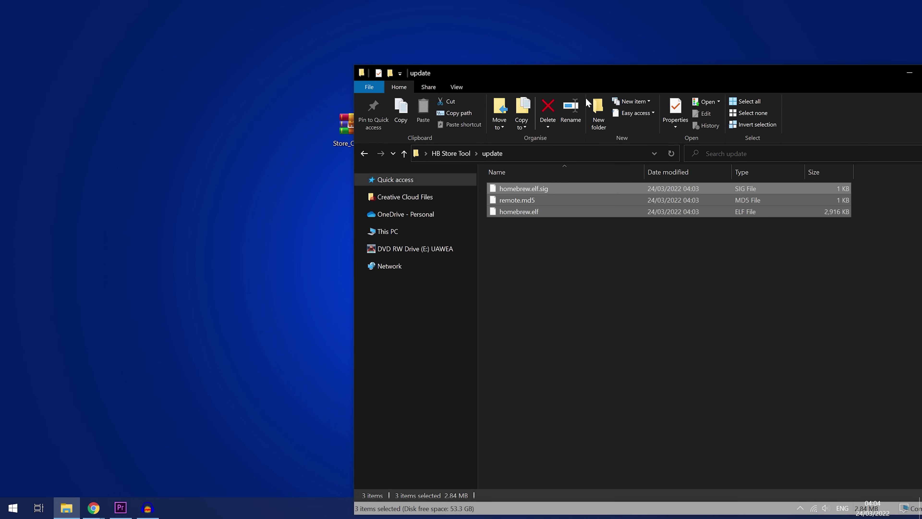
{"action": "left_click_drag", "start_coordinate": [617, 77], "coordinate": [414, 56]}
{"action": "key", "text": "alt+Left"}
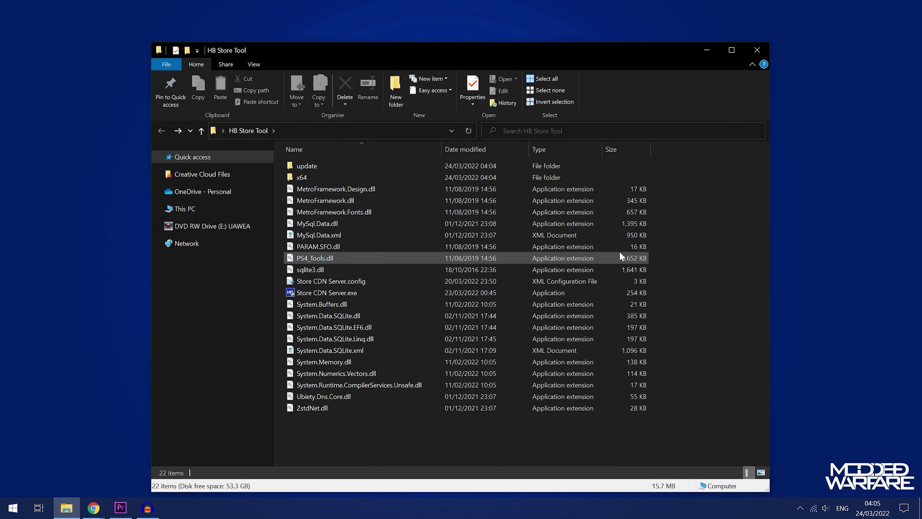
- Launch Store CDN Server.exe from the HB Store Tool folder and minimize the folder window
{"action": "left_click", "coordinate": [393, 161]}
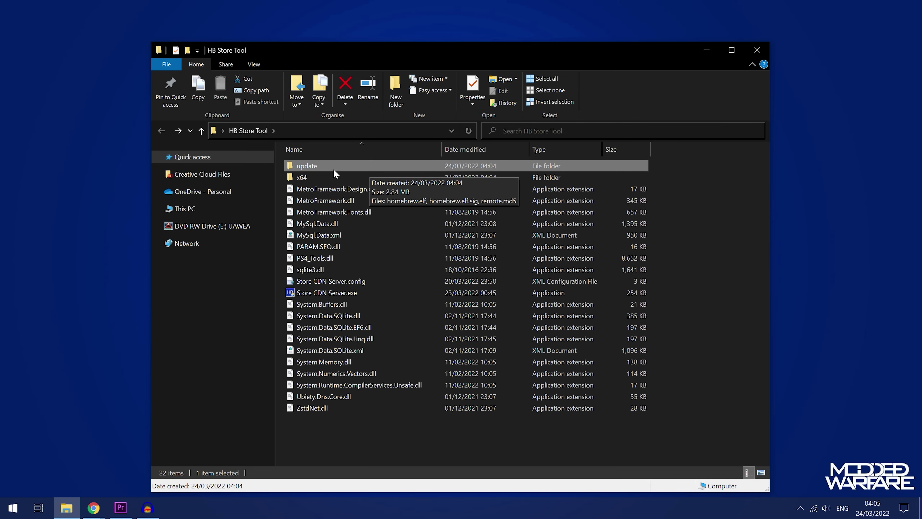
{"action": "double_click", "coordinate": [347, 292]}
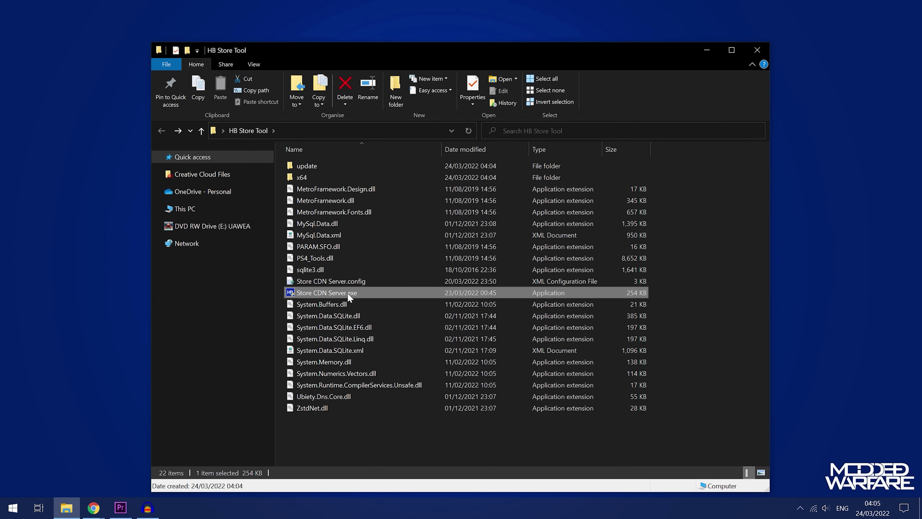
{"action": "left_click", "coordinate": [707, 49]}
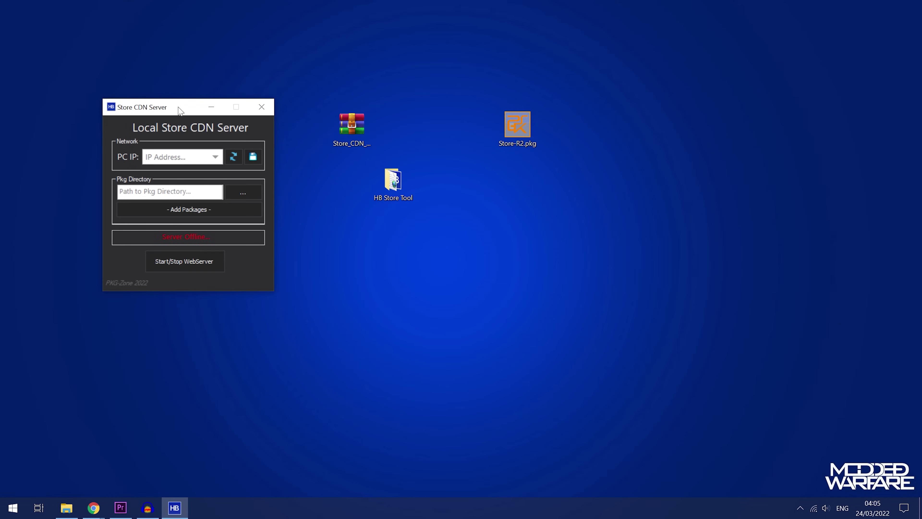
- Move the Store CDN Server window to the middle of the desktop and select 192.168.137.1 as the PC IP
{"action": "left_click_drag", "start_coordinate": [177, 107], "coordinate": [414, 92]}
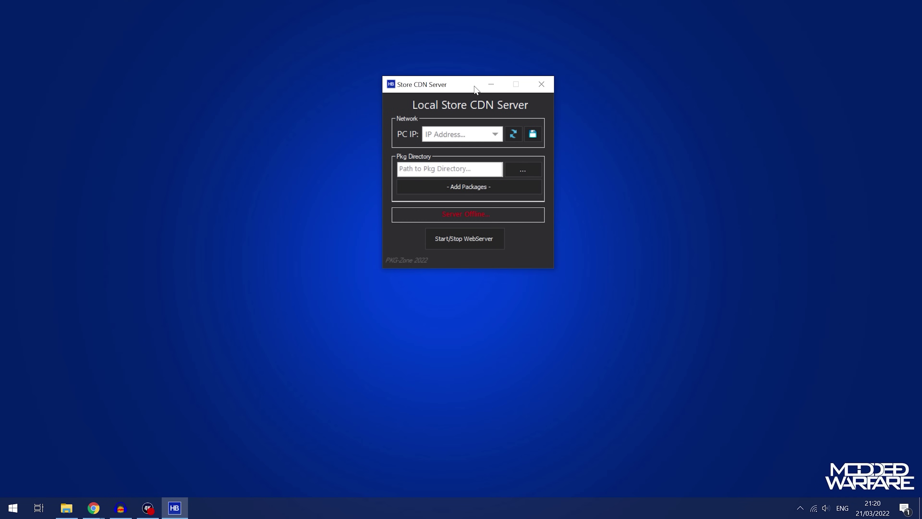
{"action": "left_click", "coordinate": [473, 138]}
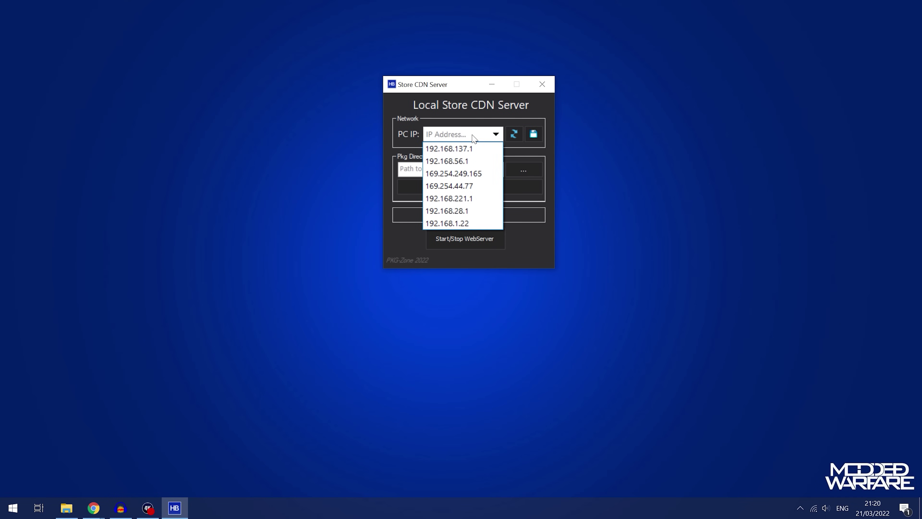
{"action": "left_click", "coordinate": [471, 148]}
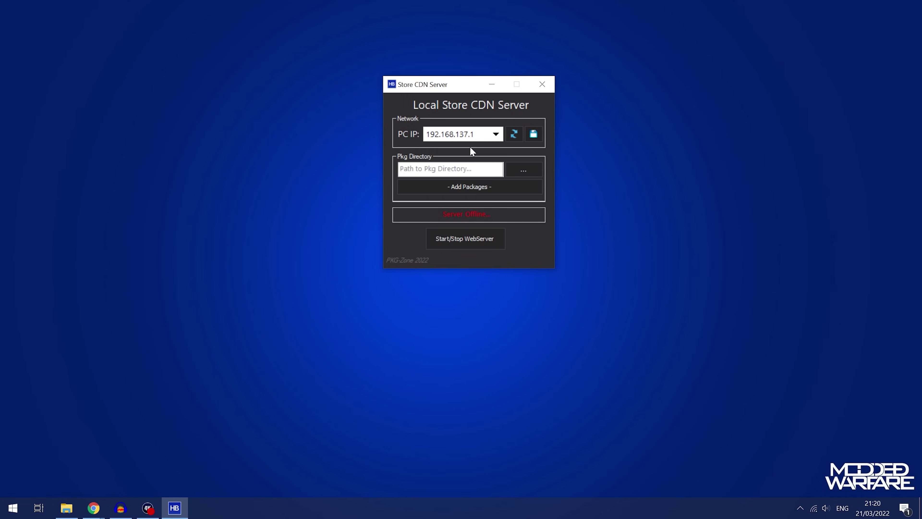
{"action": "left_click", "coordinate": [499, 139]}
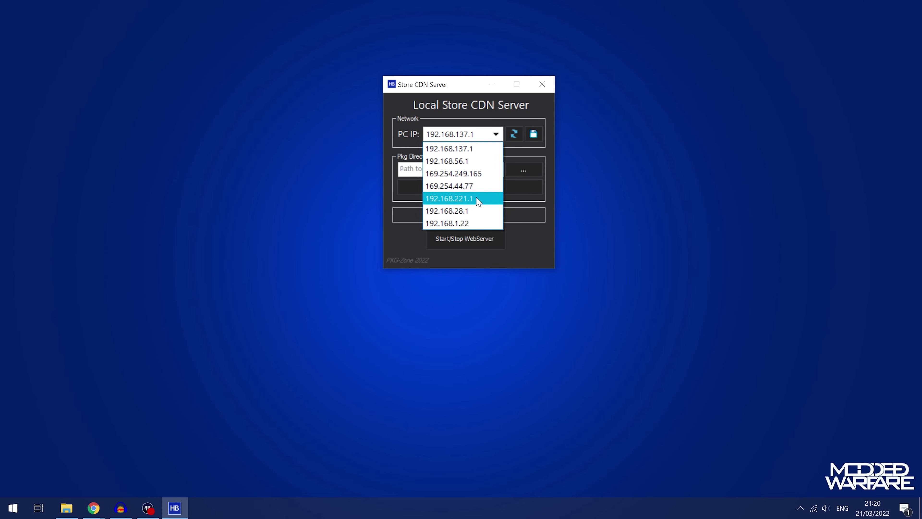
{"action": "left_click", "coordinate": [476, 152]}
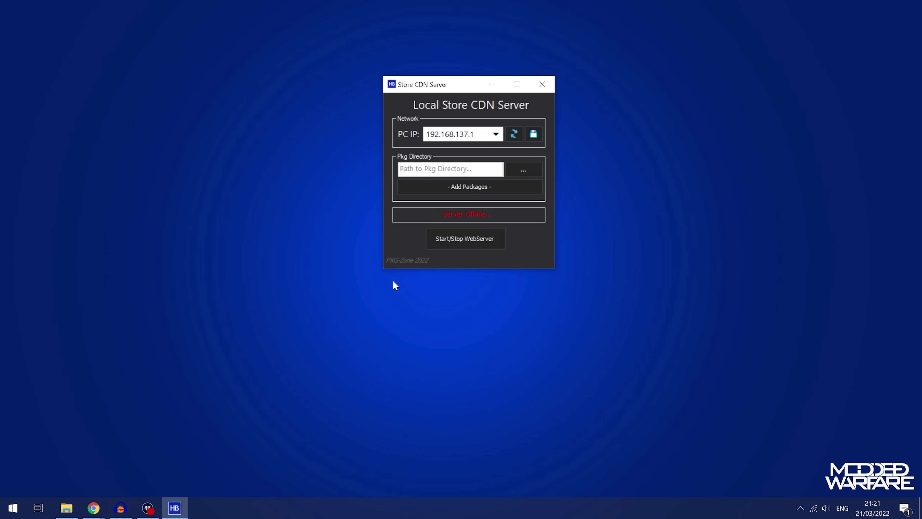
- Run ipconfig in a Command Prompt and check the IPv4 address of the PS4 Ethernet adapter among the listed adapters
{"action": "type", "text": "cmd"}
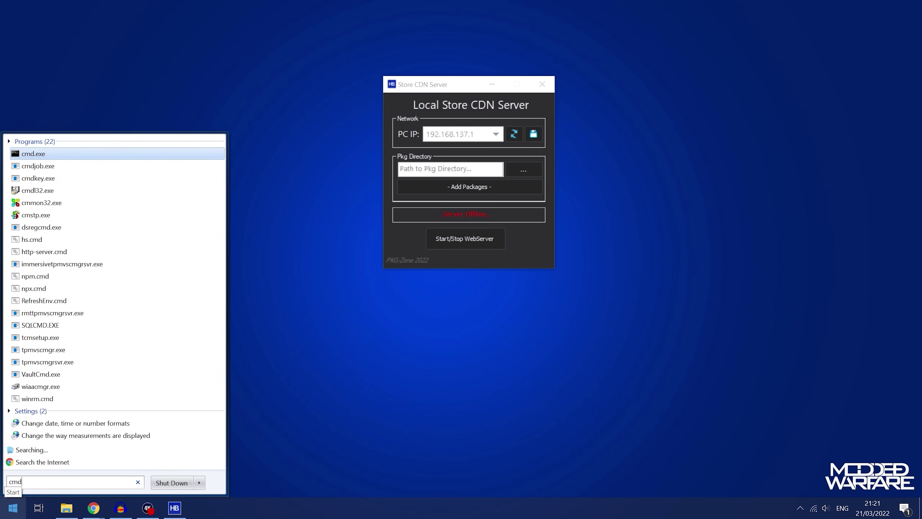
{"action": "key", "text": "Return"}
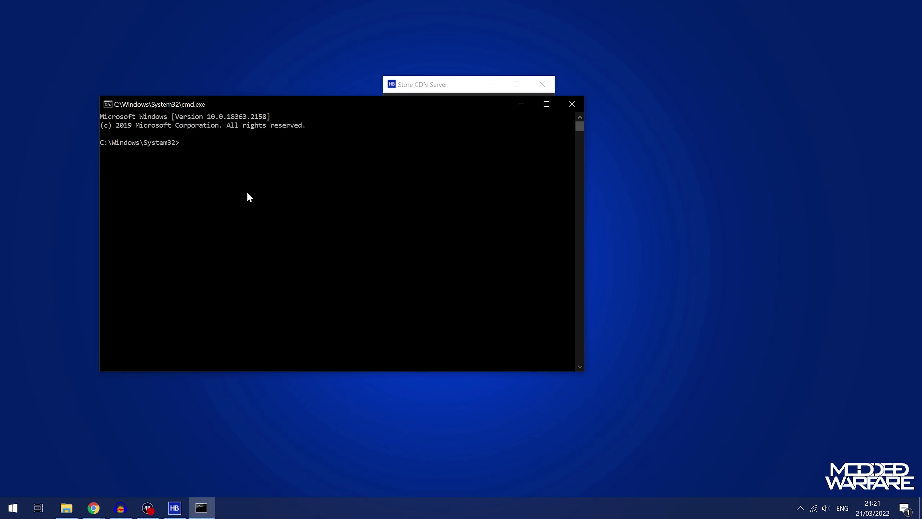
{"action": "type", "text": "ipconfig"}
{"action": "key", "text": "Return"}
{"action": "left_click_drag", "start_coordinate": [254, 193], "coordinate": [319, 192]}
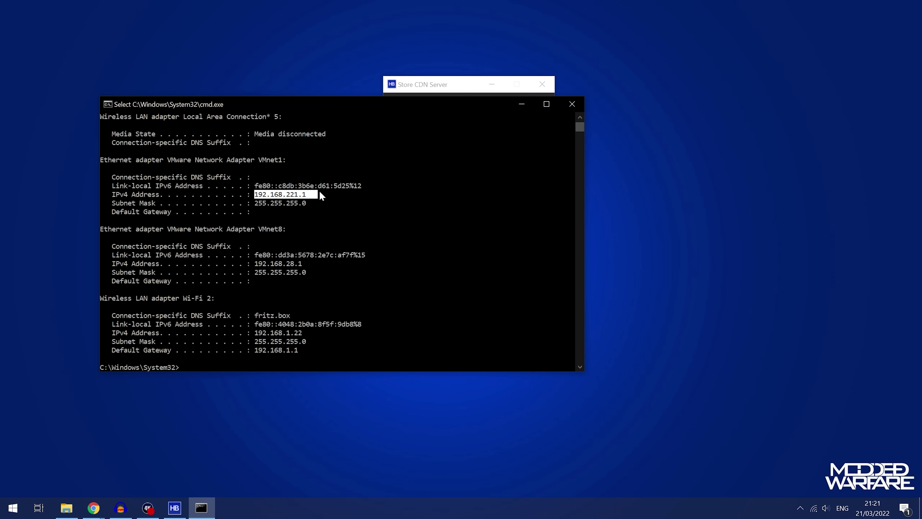
{"action": "left_click_drag", "start_coordinate": [254, 263], "coordinate": [286, 263]}
{"action": "scroll", "coordinate": [274, 173], "scroll_direction": "up", "scroll_amount": 4}
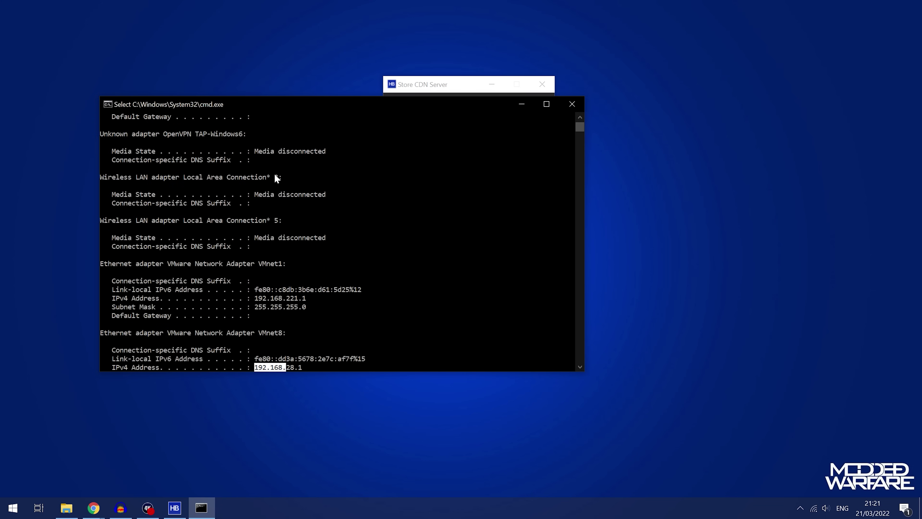
{"action": "scroll", "coordinate": [320, 226], "scroll_direction": "down", "scroll_amount": 5}
{"action": "scroll", "coordinate": [301, 236], "scroll_direction": "up", "scroll_amount": 10}
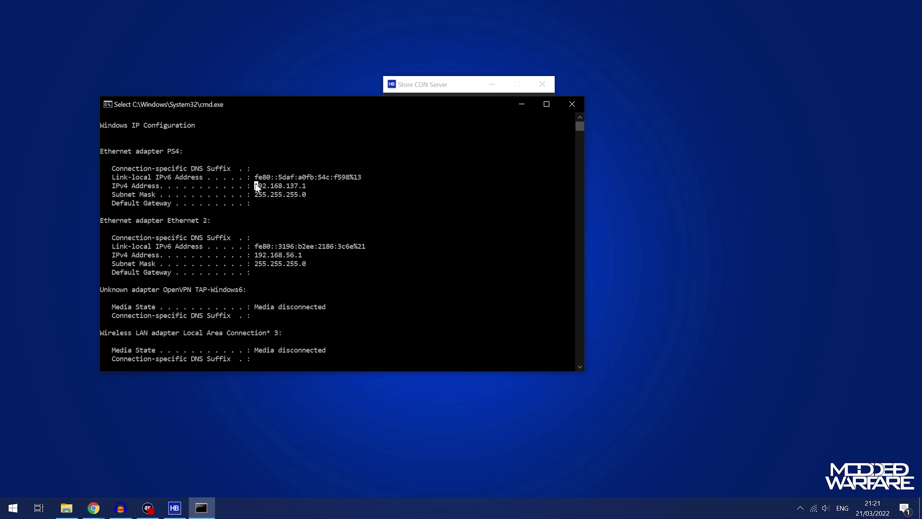
{"action": "left_click_drag", "start_coordinate": [255, 186], "coordinate": [307, 186]}
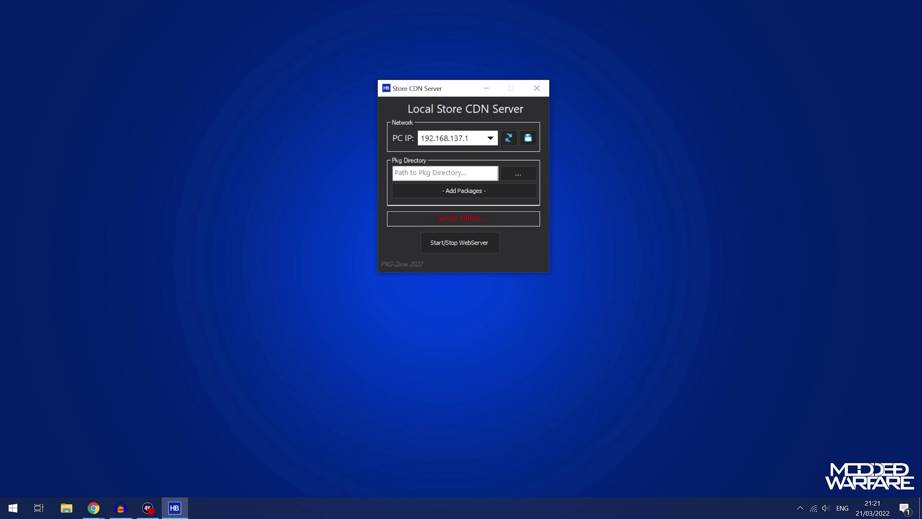
- Set the package directory to G:\Jdownloader in Store CDN Server and add its packages
{"action": "left_click", "coordinate": [471, 170]}
{"action": "right_click", "coordinate": [473, 169]}
{"action": "left_click", "coordinate": [501, 214]}
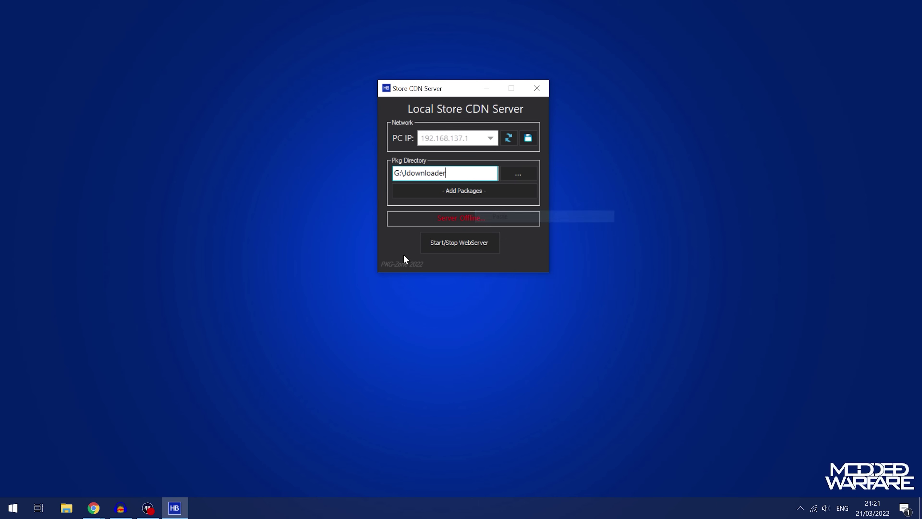
{"action": "key", "text": "ctrl+a"}
{"action": "key", "text": "End"}
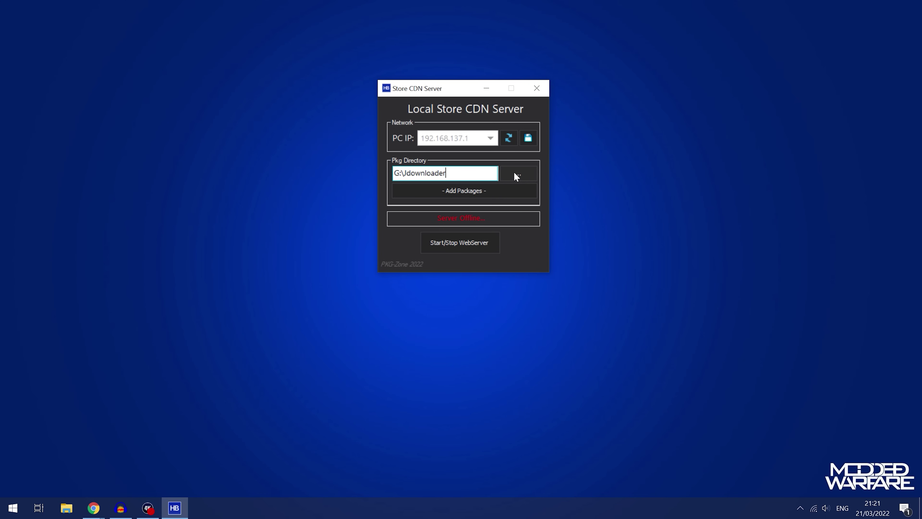
{"action": "left_click", "coordinate": [496, 194]}
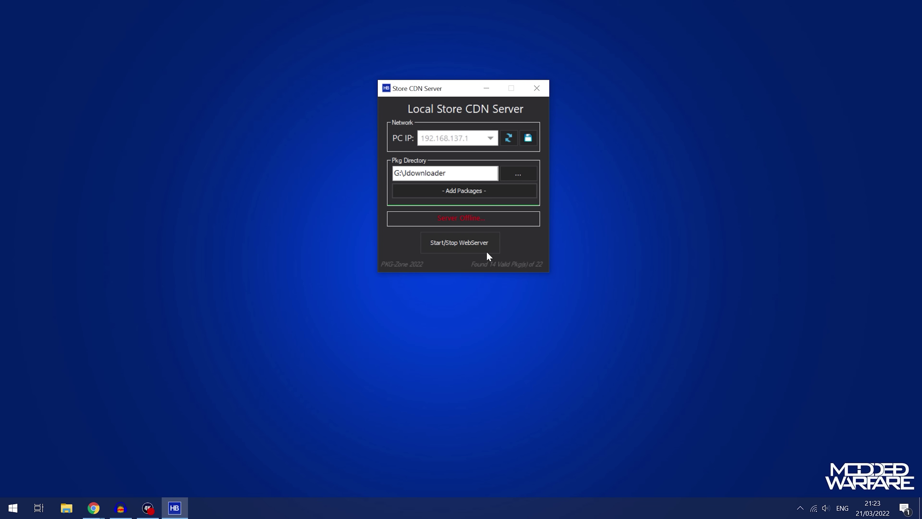
- Start the local web server and allow it access through Windows Defender Firewall on public networks
{"action": "left_click", "coordinate": [471, 245]}
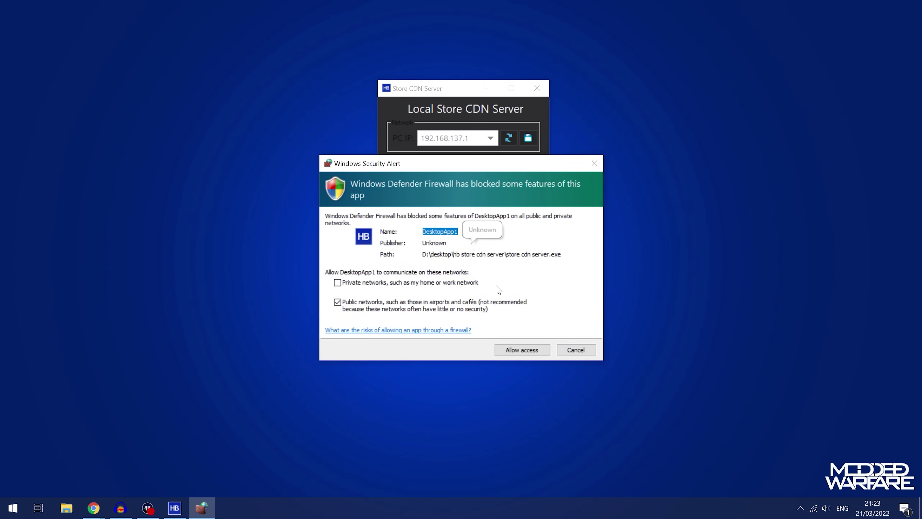
{"action": "left_click", "coordinate": [515, 350]}
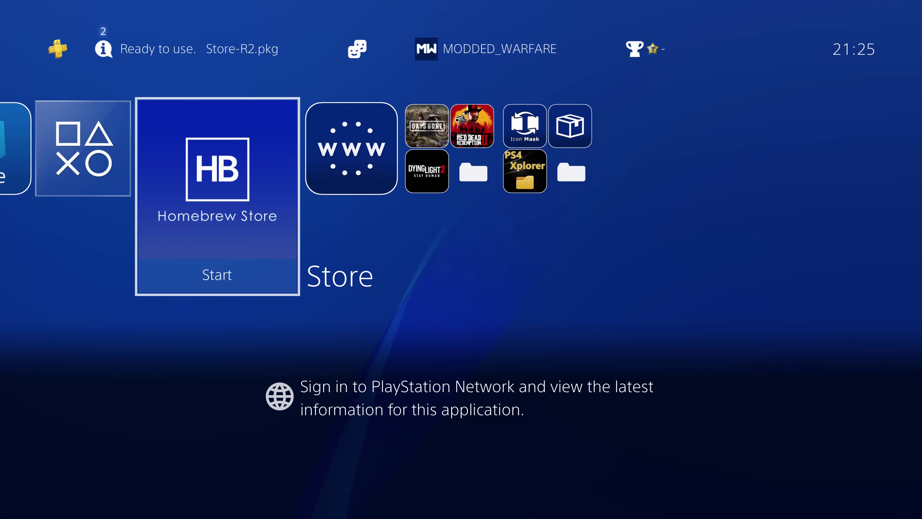
- Switch to the PS4, start the Homebrew Store and open its Settings section
{"action": "key", "text": "Return"}
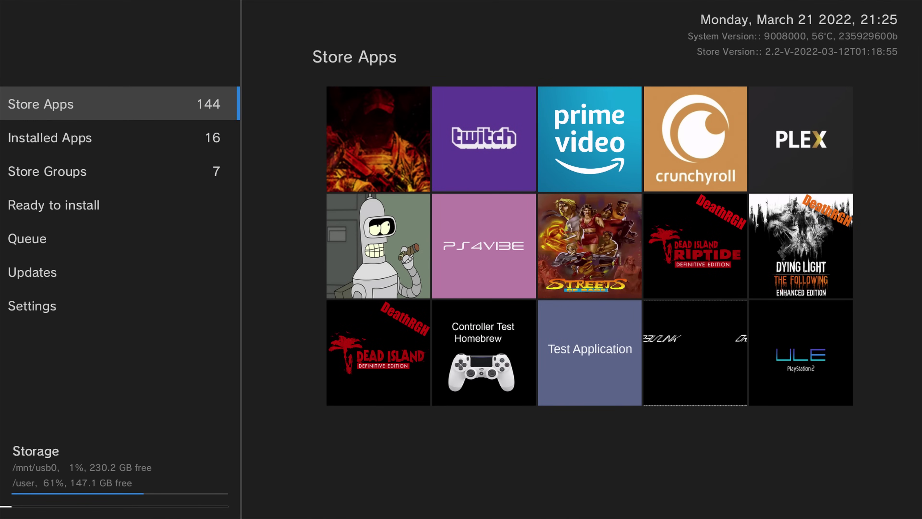
{"action": "key", "text": "Down"}
{"action": "key", "text": "Down"}
{"action": "key", "text": "Down"}
{"action": "key", "text": "Down"}
{"action": "key", "text": "Down"}
{"action": "key", "text": "Up"}
{"action": "key", "text": "Up"}
{"action": "key", "text": "Up"}
{"action": "key", "text": "Up"}
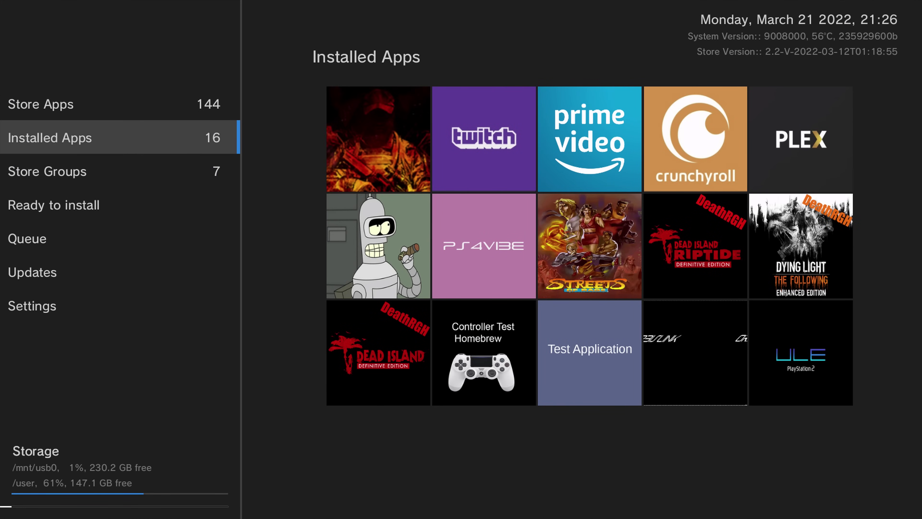
{"action": "key", "text": "Up"}
{"action": "key", "text": "Down"}
{"action": "key", "text": "Down"}
{"action": "key", "text": "Down"}
{"action": "key", "text": "Down"}
{"action": "key", "text": "Down"}
{"action": "key", "text": "Down"}
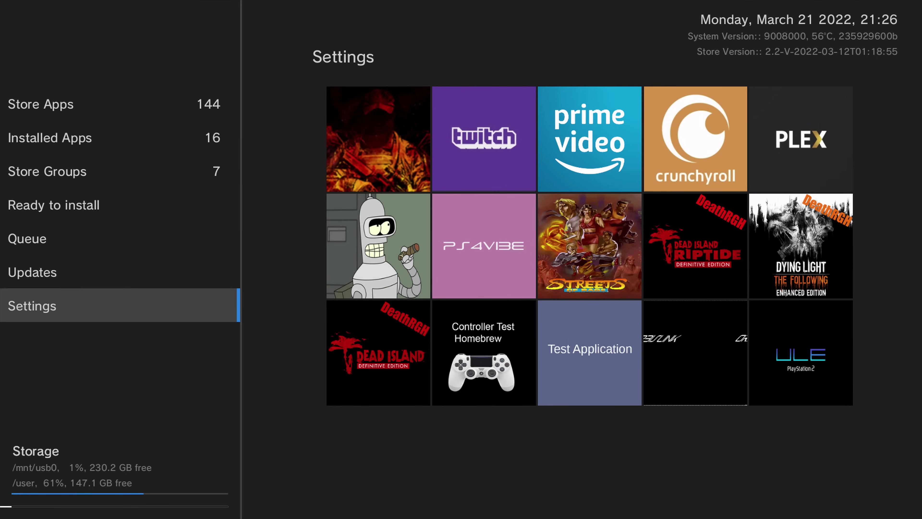
{"action": "key", "text": "Right"}
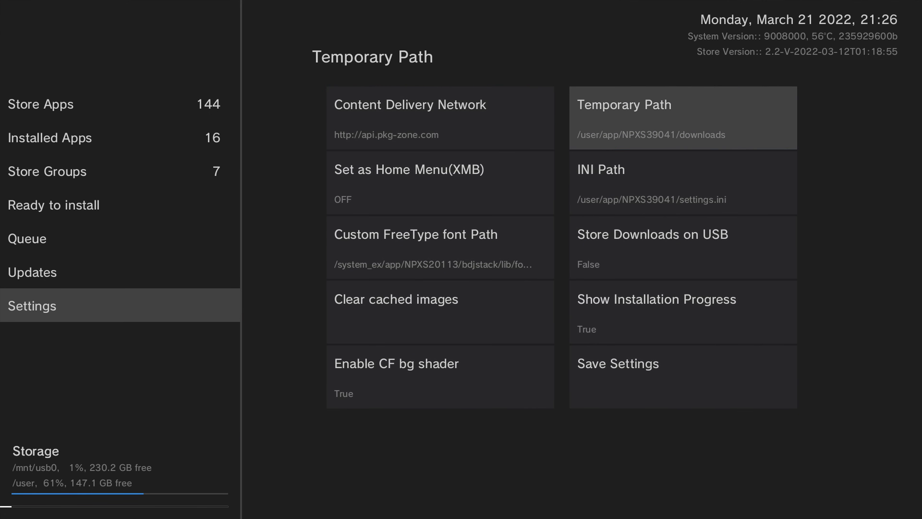
{"action": "key", "text": "Left"}
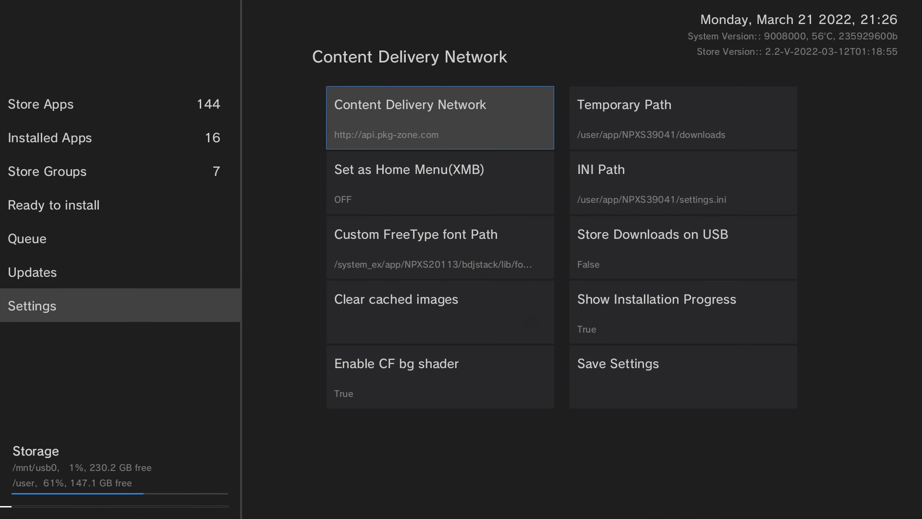
{"action": "key", "text": "Return"}
{"action": "key", "text": "BackSpace"}
{"action": "key", "text": "BackSpace"}
{"action": "key", "text": "BackSpace"}
{"action": "key", "text": "BackSpace"}
{"action": "key", "text": "BackSpace"}
{"action": "key", "text": "BackSpace"}
{"action": "key", "text": "BackSpace"}
{"action": "key", "text": "BackSpace"}
{"action": "key", "text": "BackSpace"}
{"action": "key", "text": "BackSpace"}
{"action": "key", "text": "BackSpace"}
{"action": "key", "text": "BackSpace"}
{"action": "key", "text": "BackSpace"}
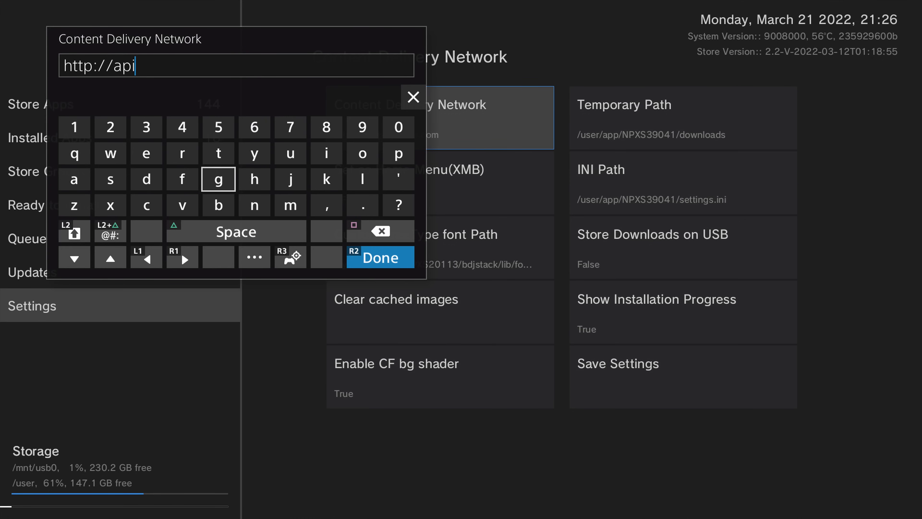
{"action": "key", "text": "BackSpace"}
{"action": "key", "text": "BackSpace"}
{"action": "key", "text": "BackSpace"}
{"action": "key", "text": "Left"}
{"action": "key", "text": "Left"}
{"action": "key", "text": "Left"}
{"action": "key", "text": "Left"}
{"action": "key", "text": "Up"}
{"action": "key", "text": "Up"}
{"action": "type", "text": "1"}
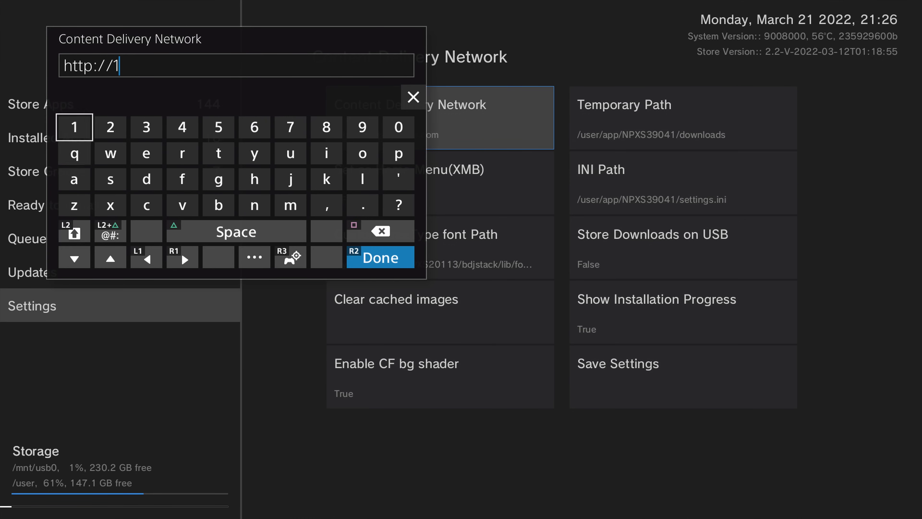
{"action": "key", "text": "Right"}
{"action": "key", "text": "Right"}
{"action": "key", "text": "Right"}
{"action": "key", "text": "Right"}
{"action": "key", "text": "Right"}
{"action": "key", "text": "Right"}
{"action": "key", "text": "Right"}
{"action": "key", "text": "Right"}
{"action": "type", "text": "9"}
{"action": "key", "text": "Left"}
{"action": "key", "text": "Left"}
{"action": "key", "text": "Left"}
{"action": "key", "text": "Left"}
{"action": "key", "text": "Left"}
{"action": "key", "text": "Left"}
{"action": "key", "text": "Left"}
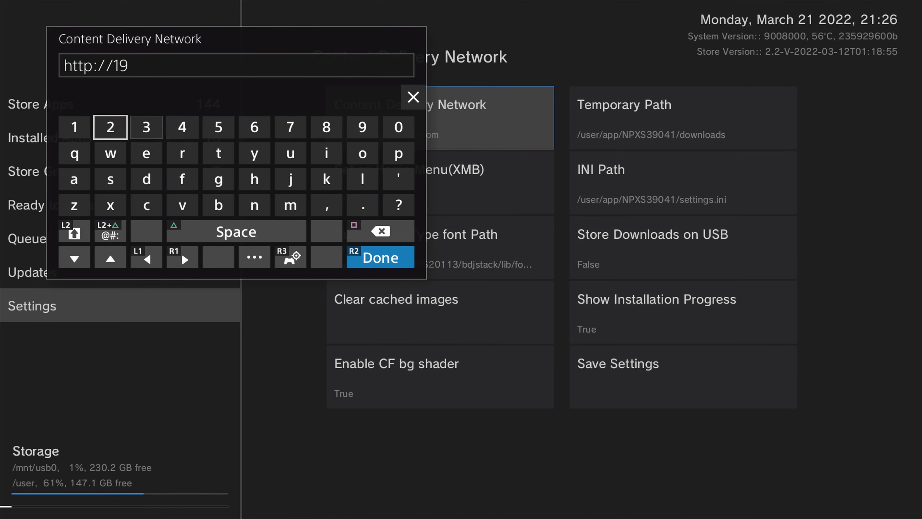
{"action": "type", "text": "2"}
{"action": "key", "text": "Right"}
{"action": "key", "text": "Right"}
{"action": "key", "text": "Right"}
{"action": "key", "text": "Right"}
{"action": "key", "text": "Right"}
{"action": "key", "text": "Right"}
{"action": "key", "text": "Right"}
{"action": "key", "text": "Down"}
{"action": "key", "text": "Down"}
{"action": "key", "text": "Down"}
{"action": "type", "text": "."}
{"action": "key", "text": "Left"}
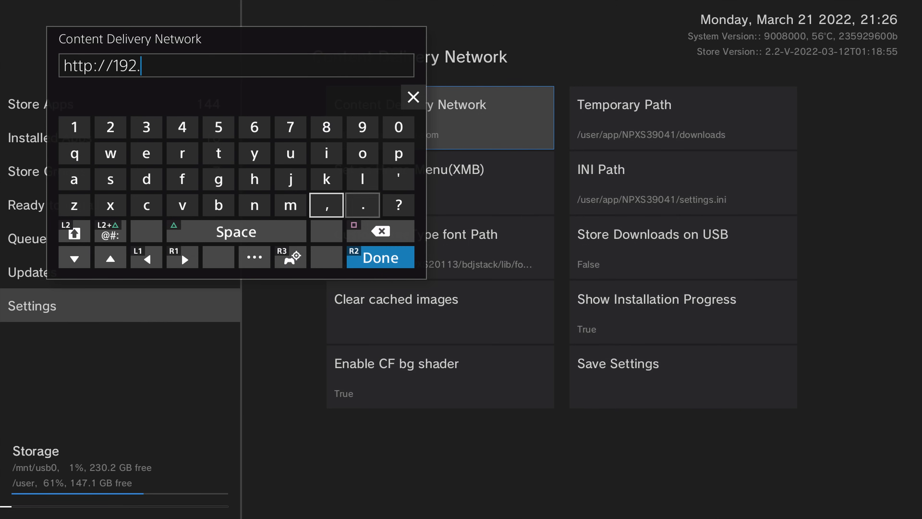
{"action": "key", "text": "Left"}
{"action": "key", "text": "Left"}
{"action": "key", "text": "Left"}
{"action": "key", "text": "Left"}
{"action": "key", "text": "Left"}
{"action": "key", "text": "Left"}
{"action": "key", "text": "Up"}
{"action": "key", "text": "Up"}
{"action": "key", "text": "Up"}
{"action": "key", "text": "Left"}
{"action": "type", "text": "1"}
{"action": "key", "text": "Right"}
{"action": "key", "text": "Right"}
{"action": "key", "text": "Right"}
{"action": "key", "text": "Right"}
{"action": "key", "text": "Right"}
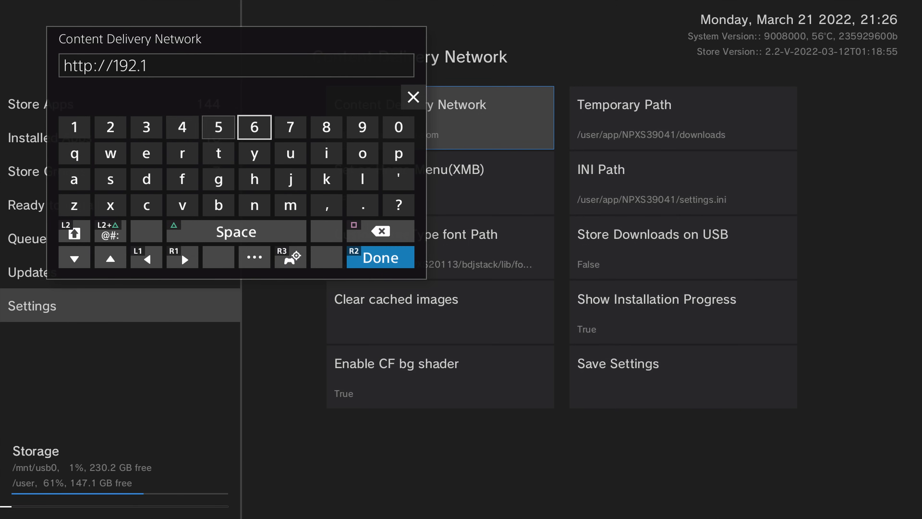
{"action": "type", "text": "6"}
{"action": "key", "text": "Right"}
{"action": "key", "text": "Right"}
{"action": "type", "text": "8"}
{"action": "key", "text": "Down"}
{"action": "key", "text": "Down"}
{"action": "key", "text": "Down"}
{"action": "key", "text": "Right"}
{"action": "type", "text": "."}
{"action": "key", "text": "Left"}
{"action": "key", "text": "Left"}
{"action": "key", "text": "Left"}
{"action": "key", "text": "Left"}
{"action": "key", "text": "Left"}
{"action": "key", "text": "Left"}
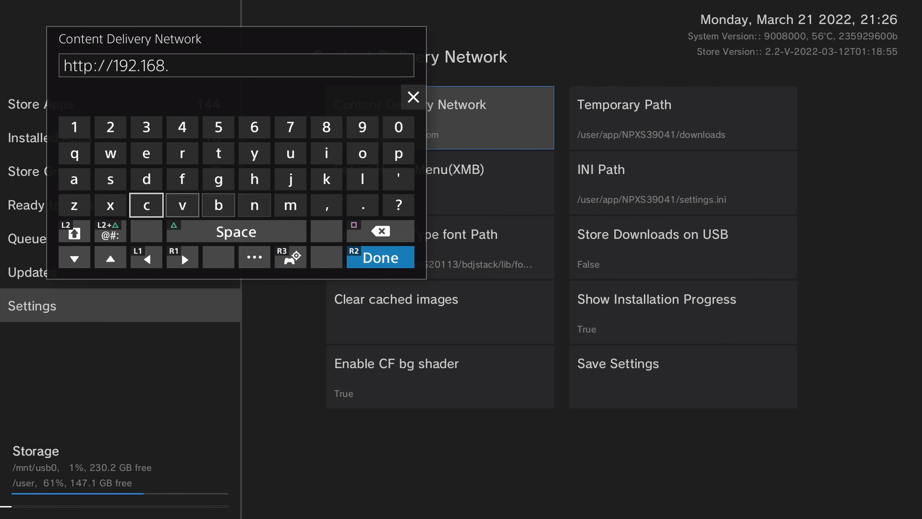
{"action": "key", "text": "Up"}
{"action": "key", "text": "Up"}
{"action": "key", "text": "Up"}
{"action": "key", "text": "Left"}
{"action": "key", "text": "Left"}
{"action": "type", "text": "1"}
{"action": "key", "text": "Right"}
{"action": "key", "text": "Right"}
{"action": "type", "text": "3"}
{"action": "key", "text": "Right"}
{"action": "key", "text": "Right"}
{"action": "key", "text": "Right"}
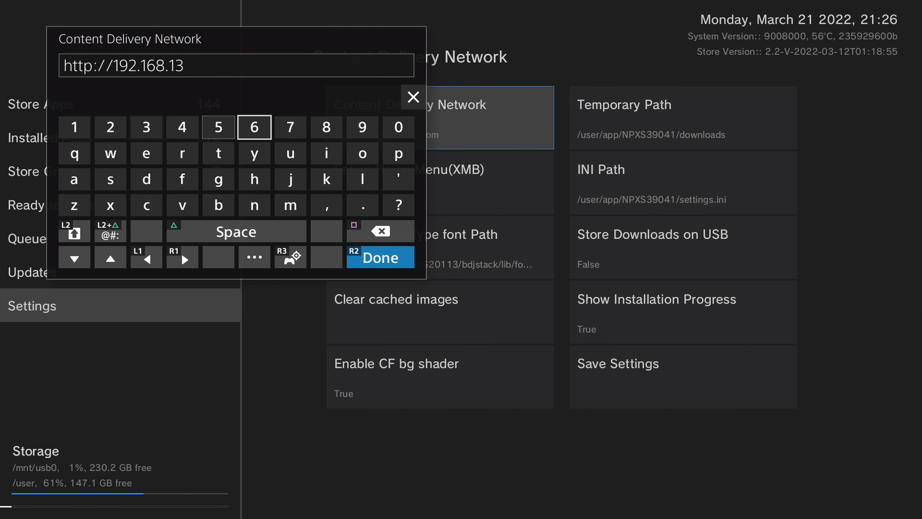
{"action": "key", "text": "Right"}
{"action": "type", "text": "7"}
{"action": "key", "text": "Down"}
{"action": "key", "text": "Down"}
{"action": "key", "text": "Down"}
{"action": "key", "text": "Right"}
{"action": "key", "text": "Right"}
{"action": "type", "text": "."}
{"action": "key", "text": "Left"}
{"action": "key", "text": "Left"}
{"action": "key", "text": "Left"}
{"action": "key", "text": "Left"}
{"action": "key", "text": "Left"}
{"action": "key", "text": "Left"}
{"action": "key", "text": "Left"}
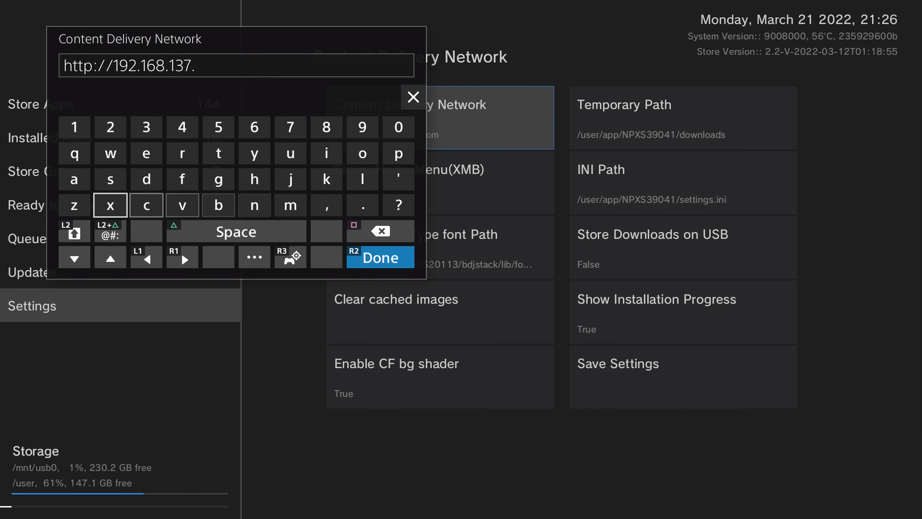
{"action": "key", "text": "Up"}
{"action": "key", "text": "Up"}
{"action": "key", "text": "Up"}
{"action": "key", "text": "Left"}
{"action": "type", "text": "1"}
{"action": "key", "text": "Return"}
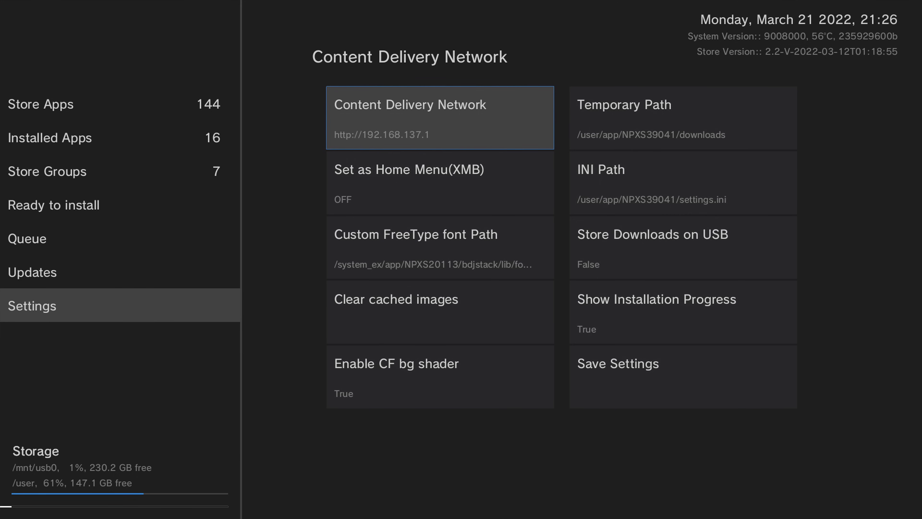
{"action": "key", "text": "Down"}
{"action": "key", "text": "Up"}
{"action": "key", "text": "Down"}
{"action": "key", "text": "Right"}
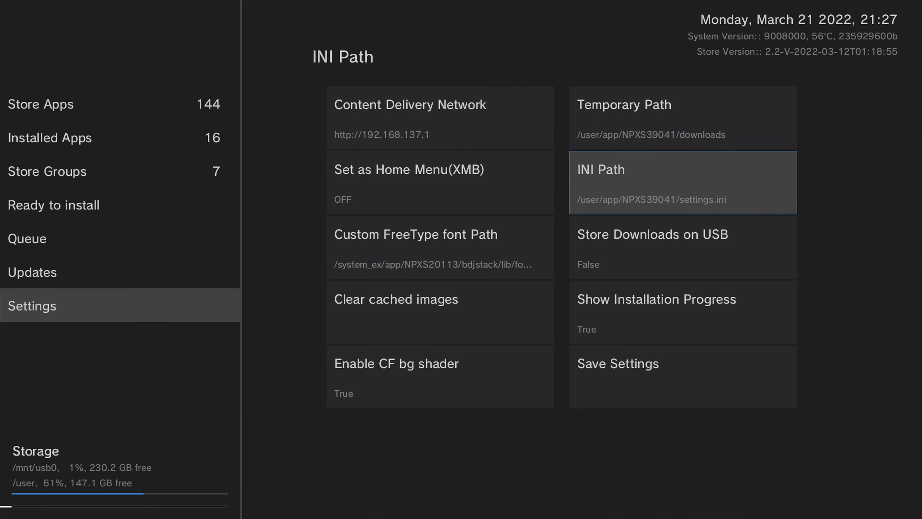
{"action": "key", "text": "Left"}
{"action": "key", "text": "Up"}
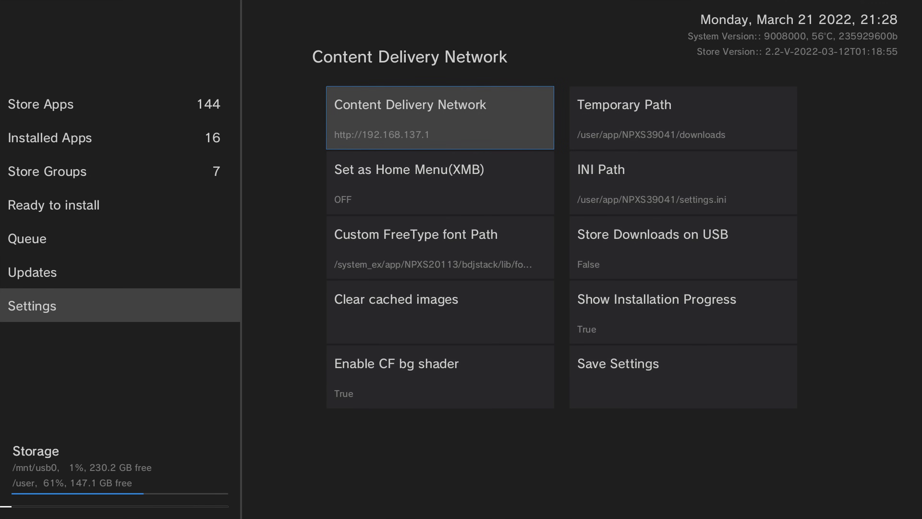
- Change the INI Path in the store settings to /mnt/usb0/settings.ini and confirm the entry
{"action": "key", "text": "Down"}
{"action": "key", "text": "Right"}
{"action": "key", "text": "Return"}
{"action": "key", "text": "Return"}
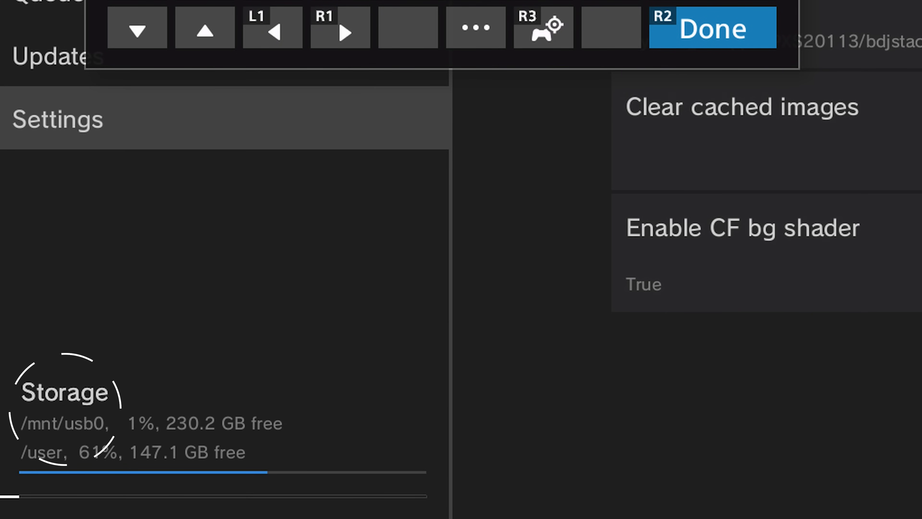
{"action": "key", "text": "Right"}
{"action": "key", "text": "Right"}
{"action": "key", "text": "Right"}
{"action": "key", "text": "Right"}
{"action": "key", "text": "Right"}
{"action": "key", "text": "Right"}
{"action": "key", "text": "Right"}
{"action": "key", "text": "Right"}
{"action": "key", "text": "Right"}
{"action": "key", "text": "Right"}
{"action": "key", "text": "Right"}
{"action": "key", "text": "Right"}
{"action": "key", "text": "Right"}
{"action": "key", "text": "Right"}
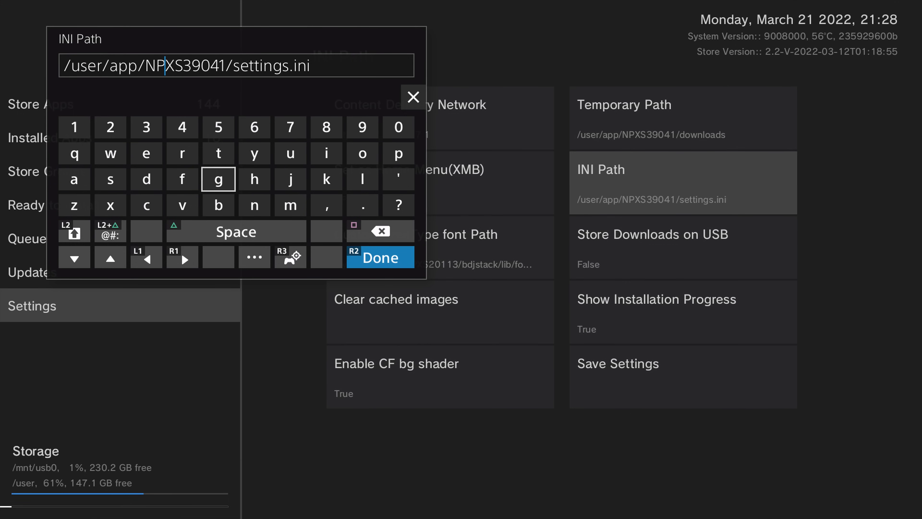
{"action": "key", "text": "Left"}
{"action": "key", "text": "Right"}
{"action": "key", "text": "BackSpace"}
{"action": "key", "text": "BackSpace"}
{"action": "key", "text": "BackSpace"}
{"action": "key", "text": "BackSpace"}
{"action": "key", "text": "BackSpace"}
{"action": "key", "text": "BackSpace"}
{"action": "key", "text": "BackSpace"}
{"action": "key", "text": "BackSpace"}
{"action": "key", "text": "BackSpace"}
{"action": "key", "text": "BackSpace"}
{"action": "key", "text": "BackSpace"}
{"action": "key", "text": "BackSpace"}
{"action": "key", "text": "BackSpace"}
{"action": "key", "text": "BackSpace"}
{"action": "key", "text": "BackSpace"}
{"action": "key", "text": "BackSpace"}
{"action": "key", "text": "BackSpace"}
{"action": "key", "text": "BackSpace"}
{"action": "key", "text": "BackSpace"}
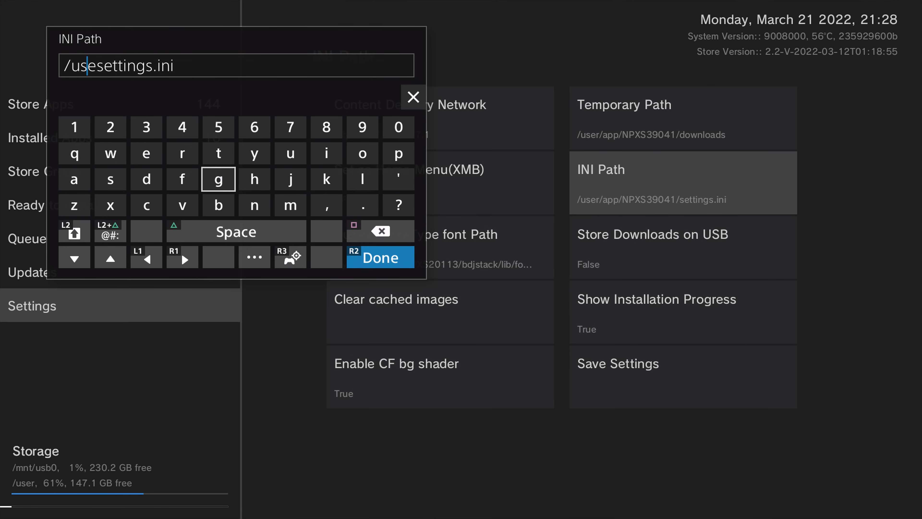
{"action": "key", "text": "Down"}
{"action": "key", "text": "Right"}
{"action": "key", "text": "Right"}
{"action": "type", "text": "mnt/"}
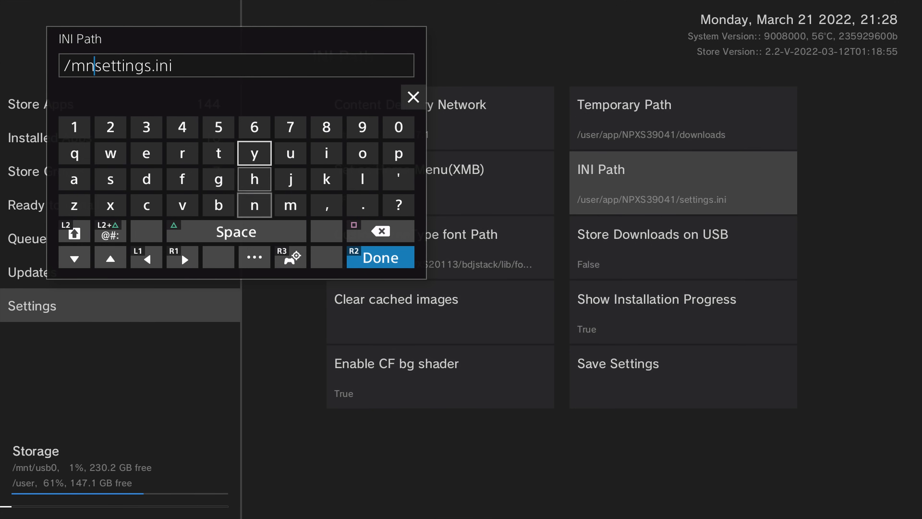
{"action": "type", "text": "usb0"}
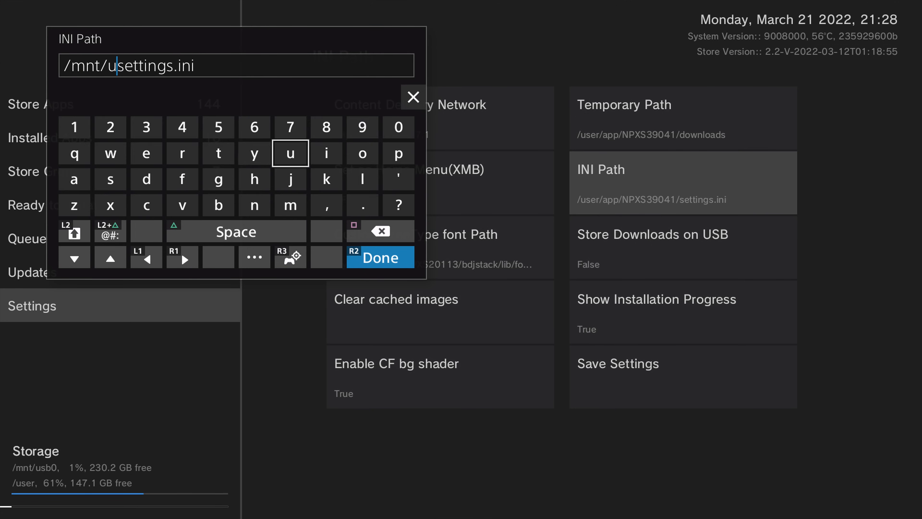
{"action": "type", "text": "/"}
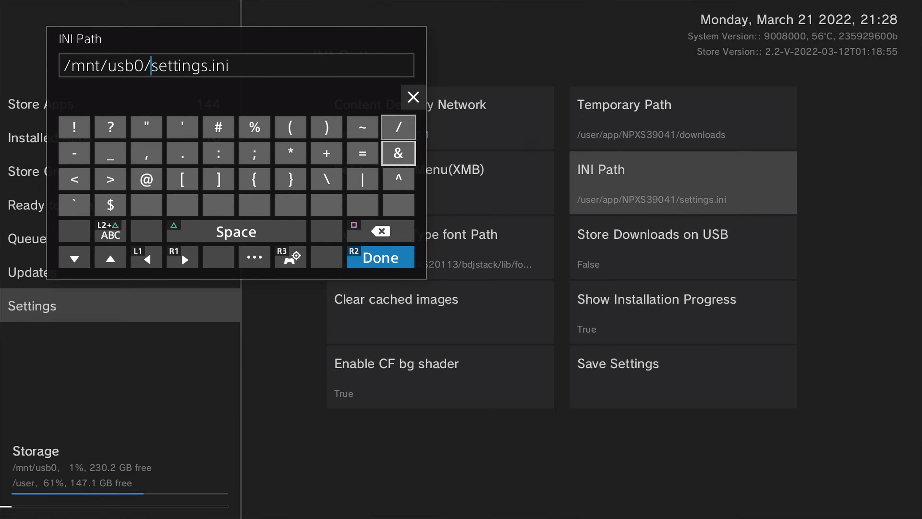
{"action": "key", "text": "Right"}
{"action": "key", "text": "Right"}
{"action": "key", "text": "Down"}
{"action": "key", "text": "Down"}
{"action": "key", "text": "Down"}
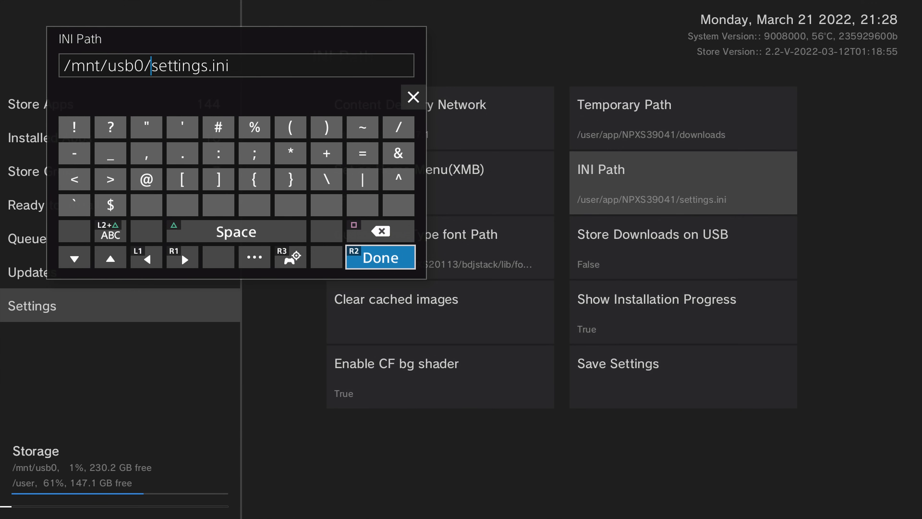
{"action": "key", "text": "Return"}
- Save the store settings and acknowledge the save message
{"action": "key", "text": "Down"}
{"action": "key", "text": "Down"}
{"action": "key", "text": "Down"}
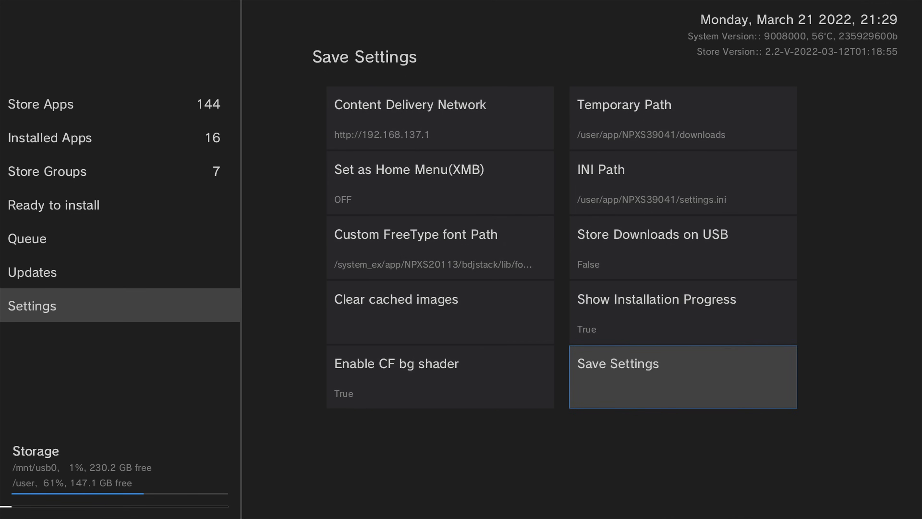
{"action": "key", "text": "Up"}
{"action": "key", "text": "Up"}
{"action": "key", "text": "Up"}
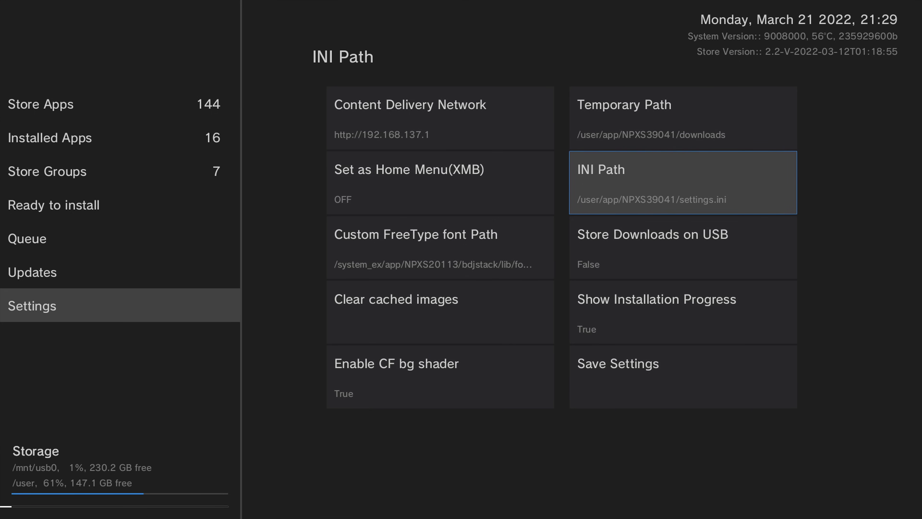
{"action": "key", "text": "Left"}
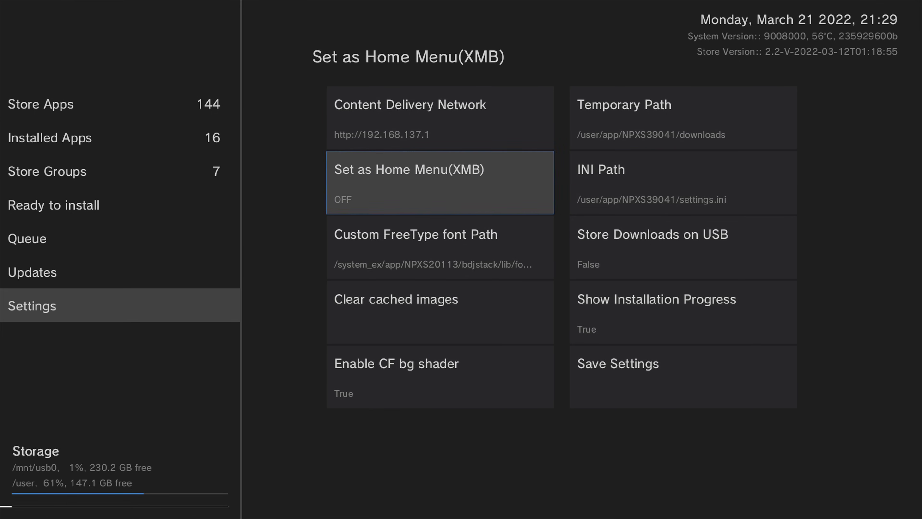
{"action": "key", "text": "Up"}
{"action": "key", "text": "Down"}
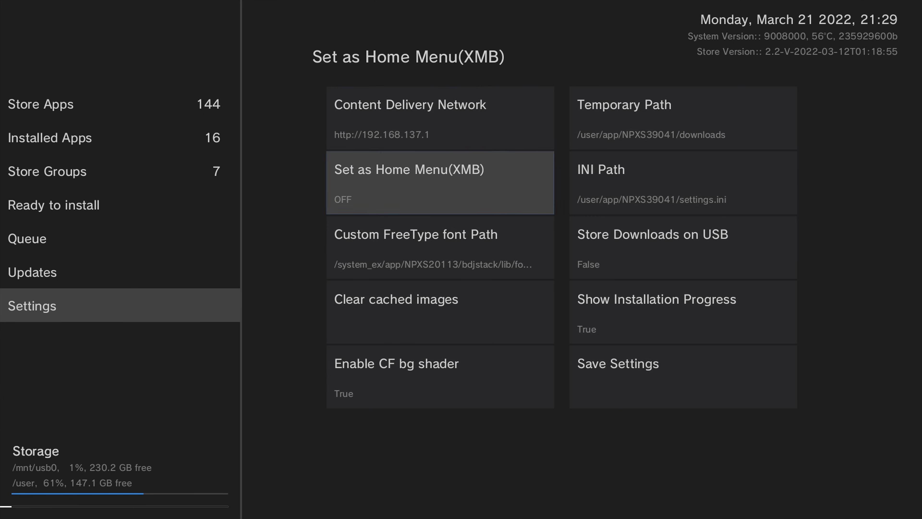
{"action": "key", "text": "Right"}
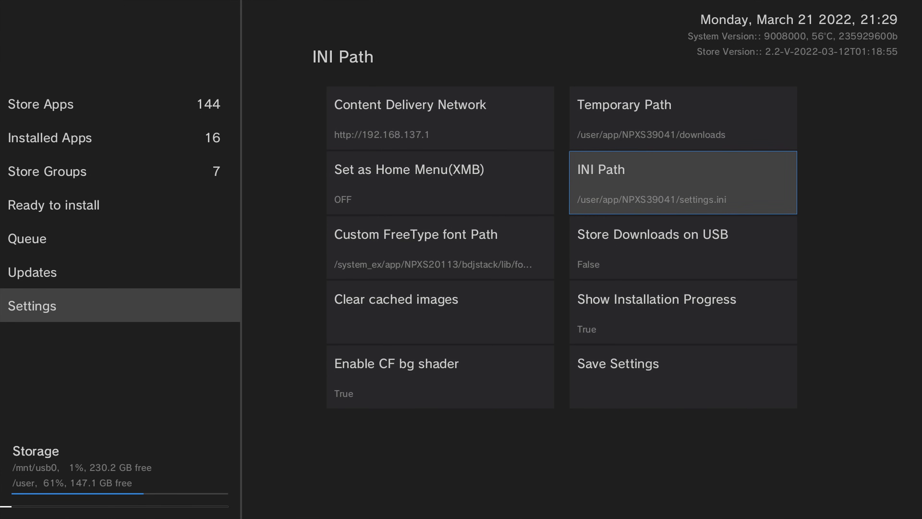
{"action": "key", "text": "Down"}
{"action": "key", "text": "Down"}
{"action": "key", "text": "Down"}
{"action": "key", "text": "Return"}
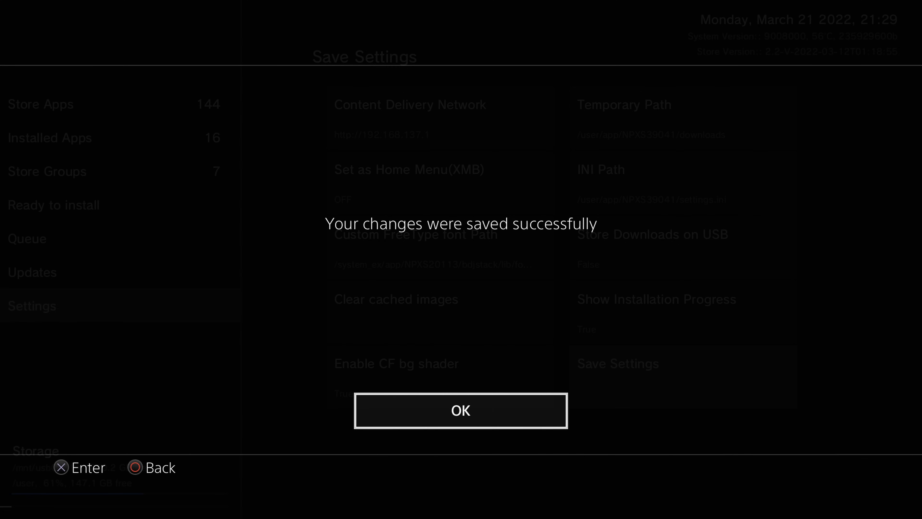
{"action": "key", "text": "Return"}
- Review the store settings, checking the Content Delivery Network address, INI Path, Store Downloads on USB and Show Installation Progress
{"action": "key", "text": "Up"}
{"action": "key", "text": "Up"}
{"action": "key", "text": "Up"}
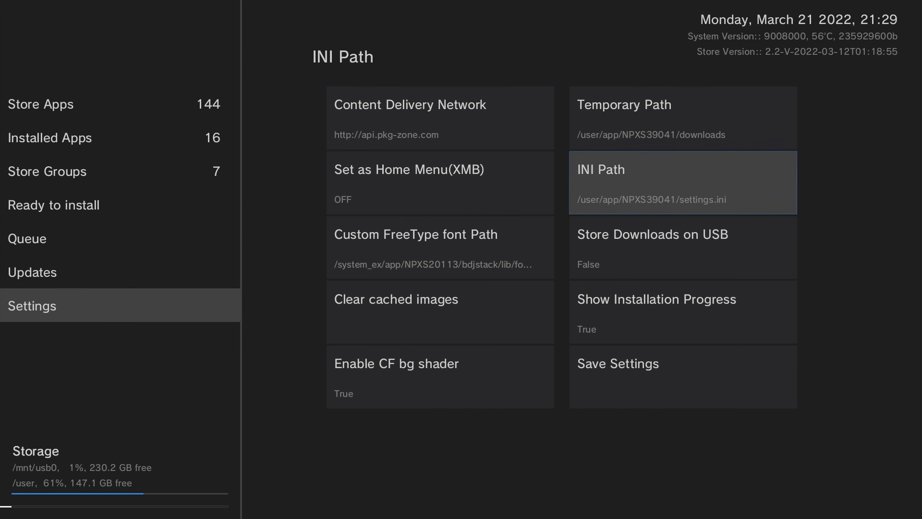
{"action": "key", "text": "Left"}
{"action": "key", "text": "Right"}
{"action": "key", "text": "Down"}
{"action": "key", "text": "Down"}
{"action": "key", "text": "Down"}
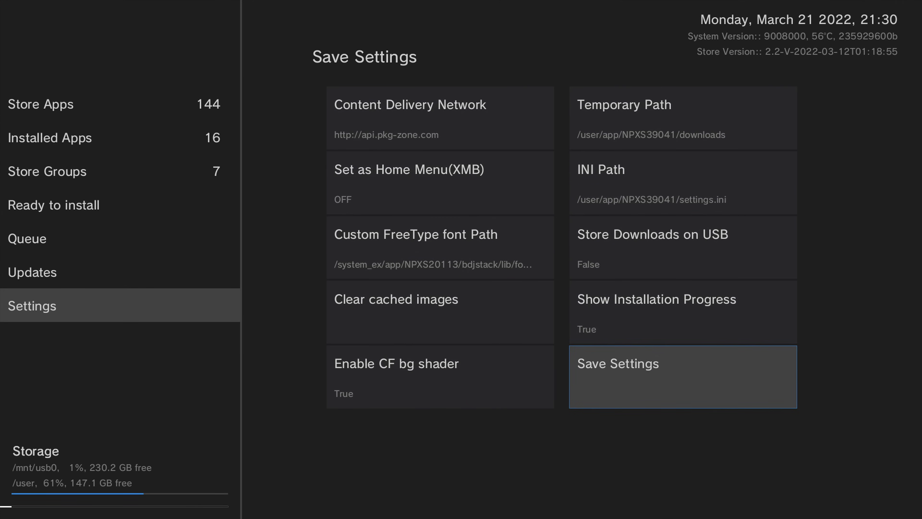
{"action": "key", "text": "Up"}
{"action": "key", "text": "Left"}
{"action": "key", "text": "Up"}
{"action": "key", "text": "Up"}
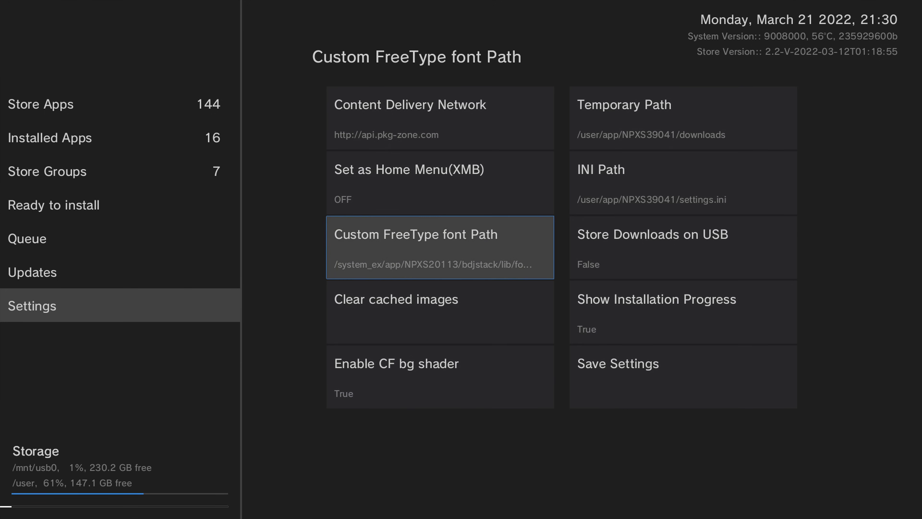
{"action": "key", "text": "Up"}
{"action": "key", "text": "Up"}
{"action": "key", "text": "Down"}
{"action": "key", "text": "Down"}
{"action": "key", "text": "Down"}
{"action": "key", "text": "Down"}
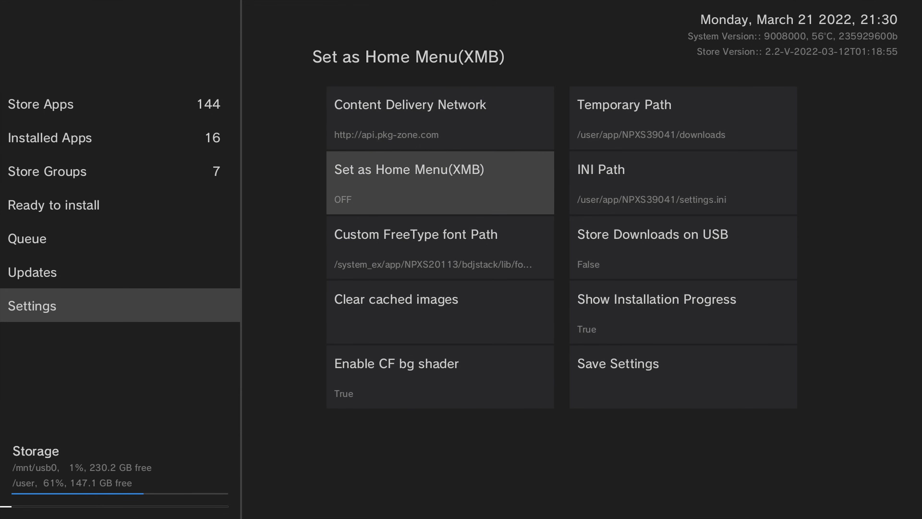
{"action": "key", "text": "Right"}
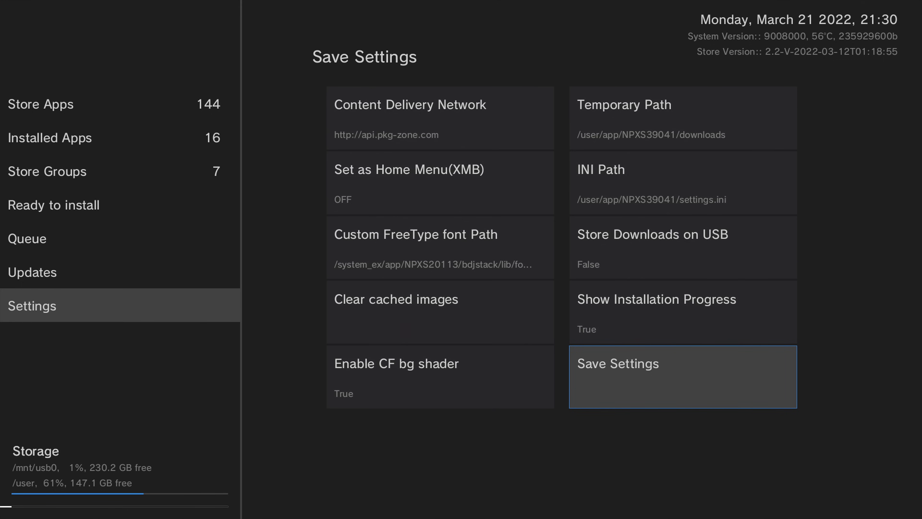
{"action": "key", "text": "Up"}
{"action": "key", "text": "Down"}
{"action": "key", "text": "Left"}
{"action": "key", "text": "Right"}
{"action": "key", "text": "Left"}
{"action": "key", "text": "Up"}
{"action": "key", "text": "Up"}
{"action": "key", "text": "Up"}
{"action": "key", "text": "Up"}
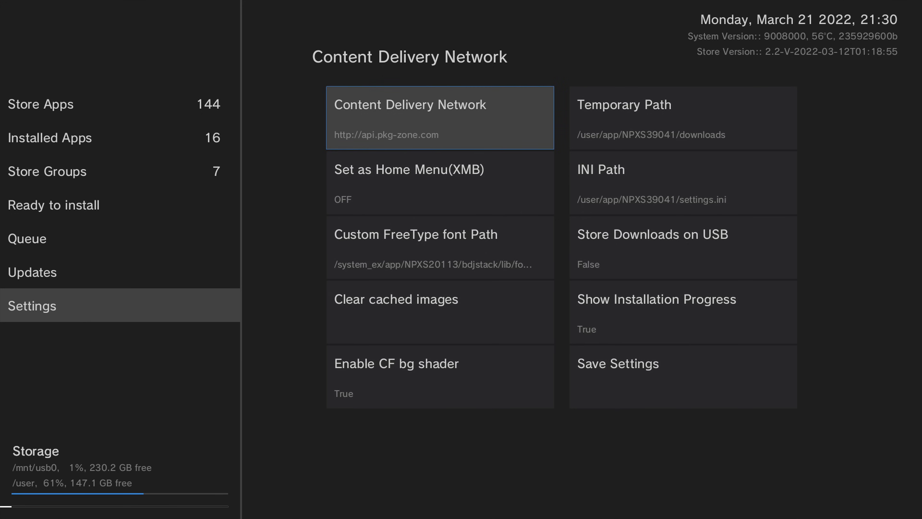
{"action": "key", "text": "Down"}
{"action": "key", "text": "Down"}
{"action": "key", "text": "Down"}
{"action": "key", "text": "Down"}
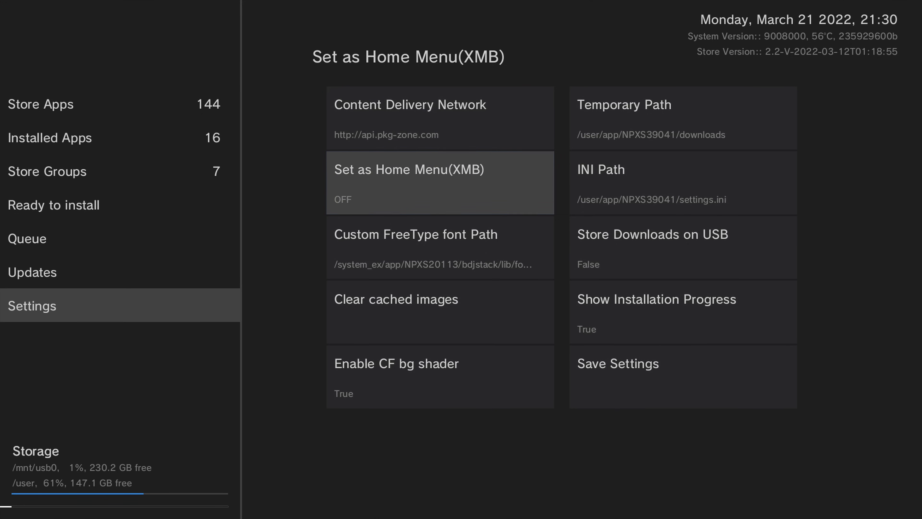
{"action": "key", "text": "Right"}
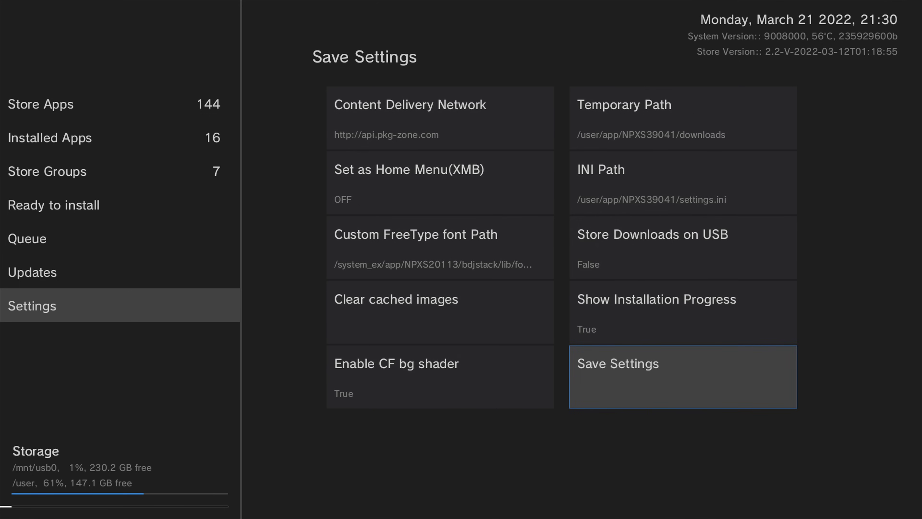
{"action": "key", "text": "Up"}
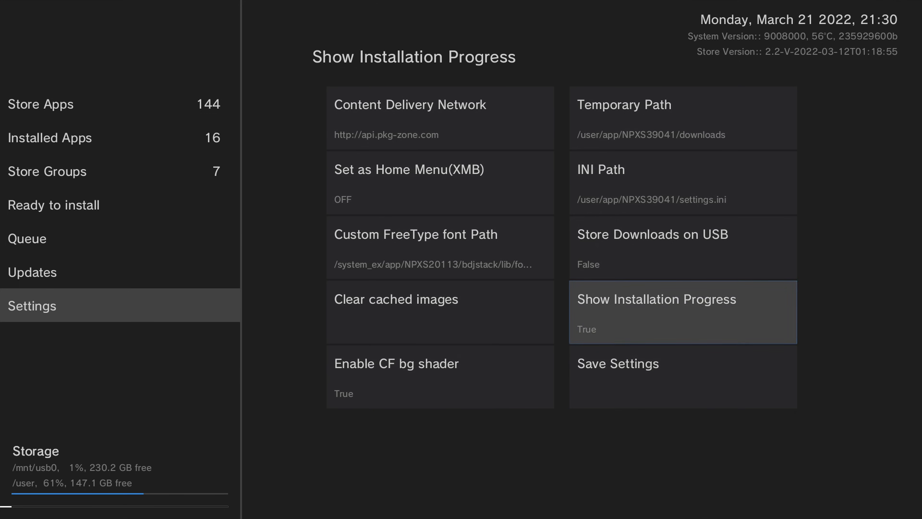
{"action": "key", "text": "Up"}
{"action": "key", "text": "Down"}
{"action": "key", "text": "Down"}
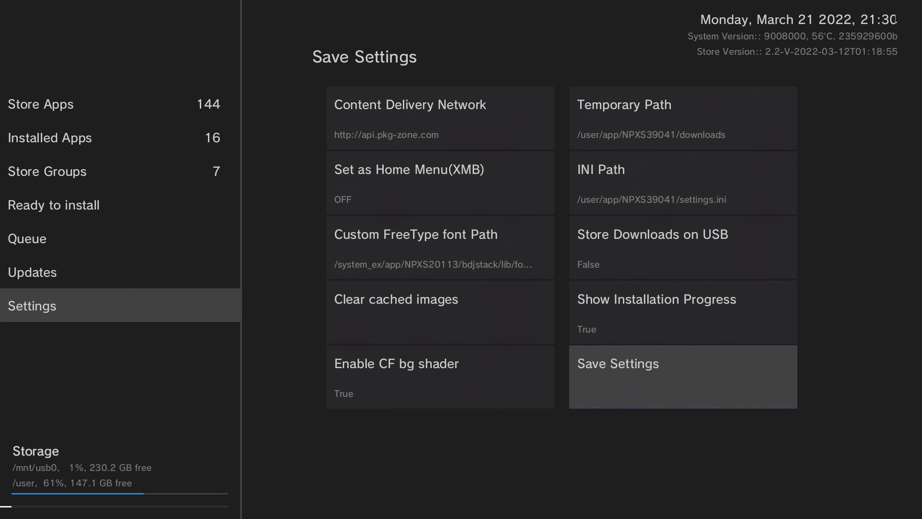
{"action": "key", "text": "Up"}
{"action": "key", "text": "Up"}
{"action": "key", "text": "Up"}
{"action": "key", "text": "Down"}
{"action": "key", "text": "Down"}
{"action": "key", "text": "Down"}
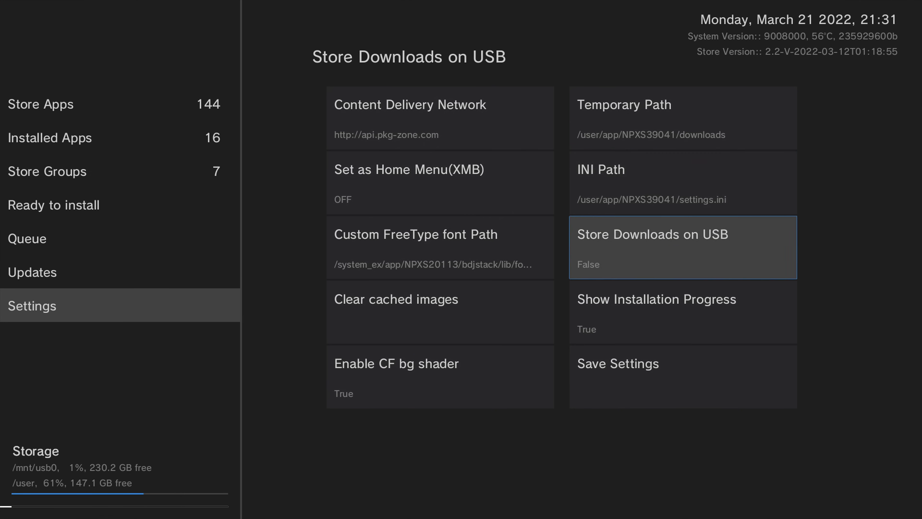
{"action": "key", "text": "Up"}
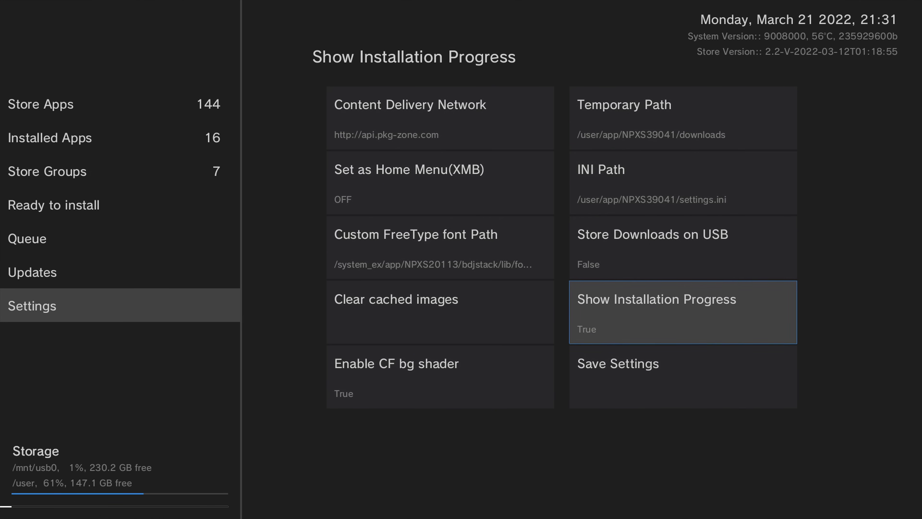
{"action": "key", "text": "Down"}
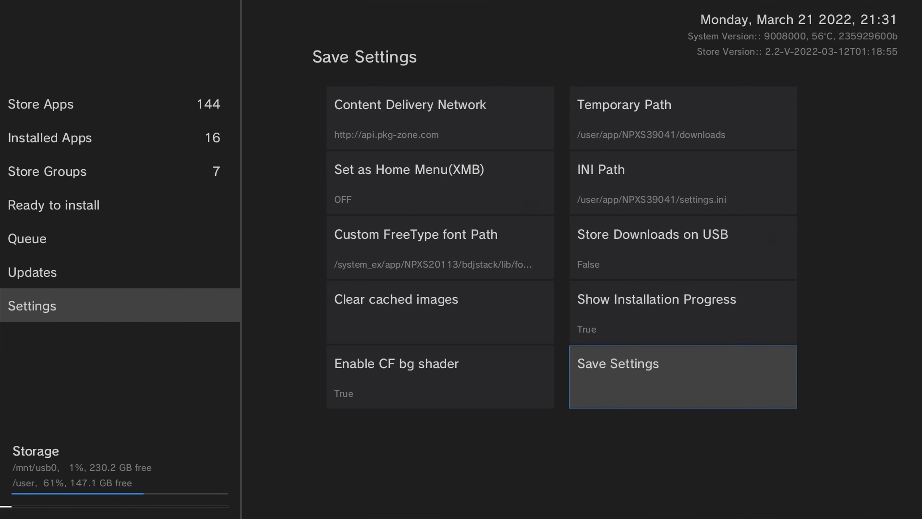
- Save the store settings again and start the Homebrew Store from the PS4 home screen
{"action": "key", "text": "Return"}
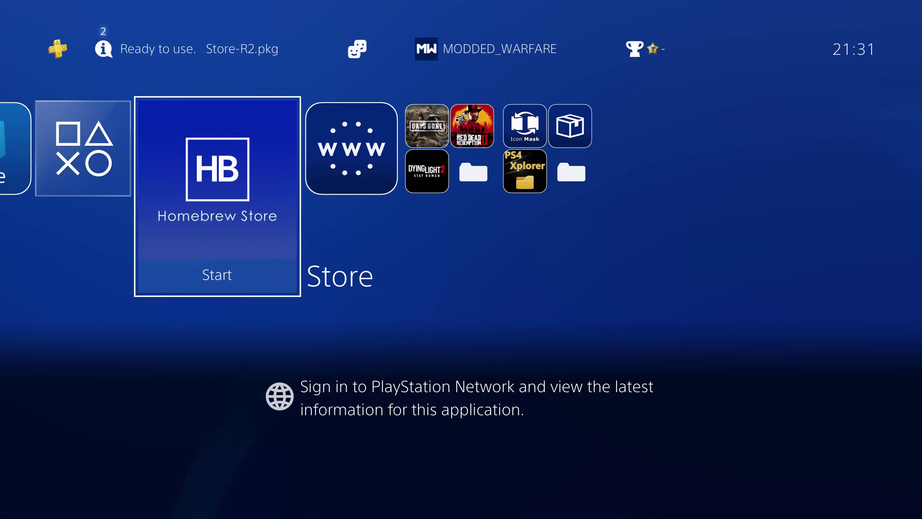
{"action": "key", "text": "Return"}
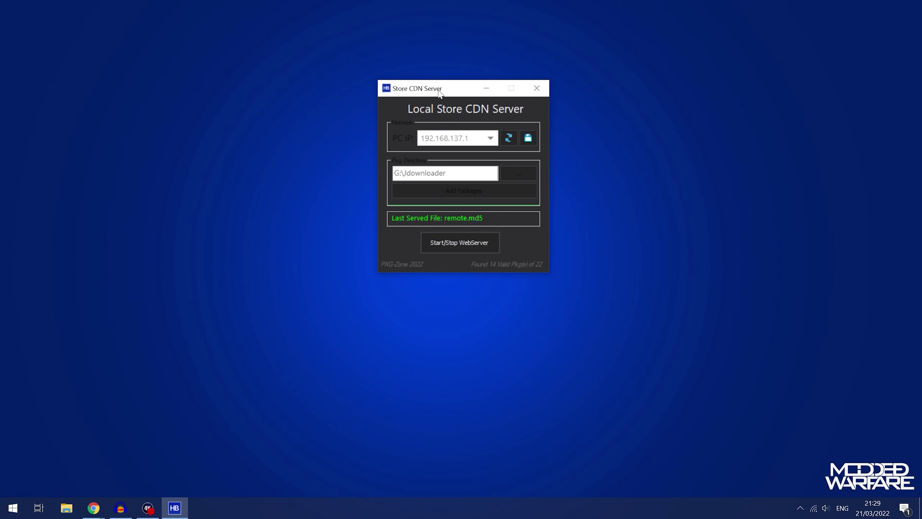
- Switch to the PC and arrange the Store CDN Server and 4K Capture Utility windows side by side
{"action": "left_click_drag", "start_coordinate": [430, 98], "coordinate": [99, 129]}
{"action": "left_click", "coordinate": [148, 507]}
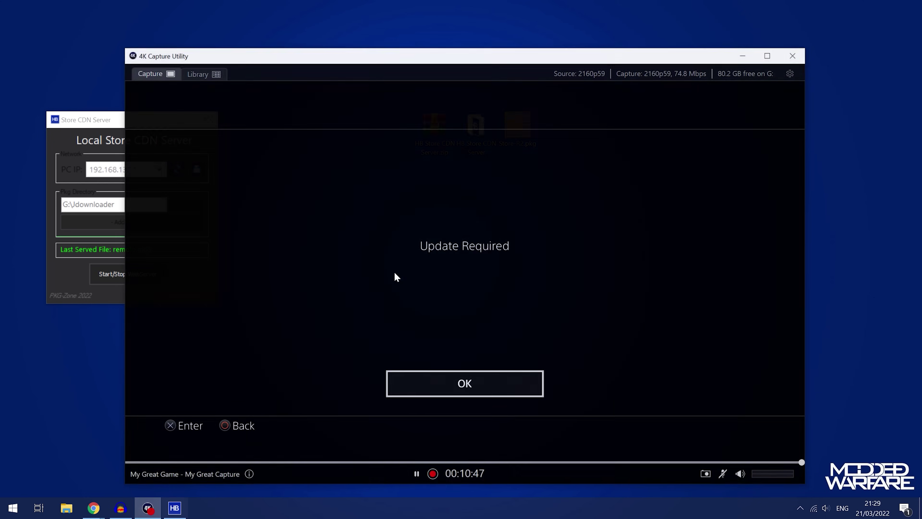
{"action": "left_click_drag", "start_coordinate": [467, 42], "coordinate": [573, 38]}
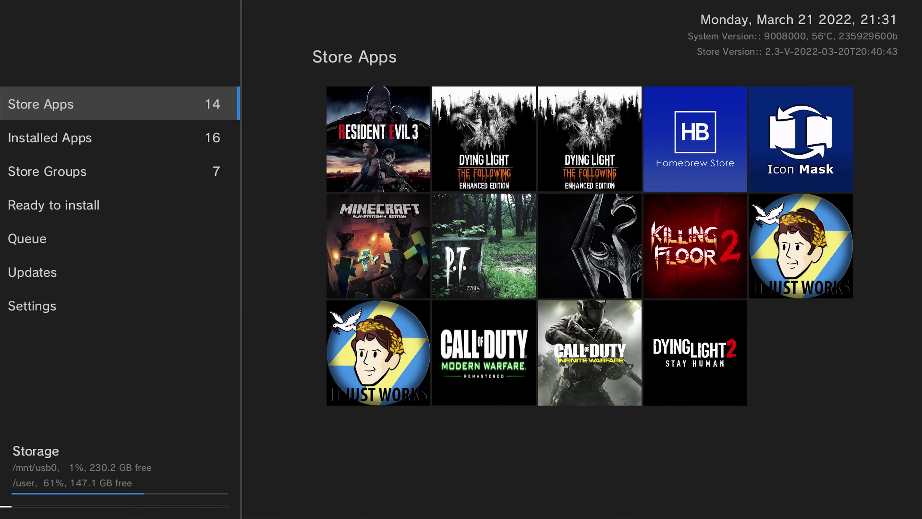
- Browse the locally hosted packages in Store Apps, from Resident Evil 3 to the Dying Light: The Following entries
{"action": "key", "text": "Right"}
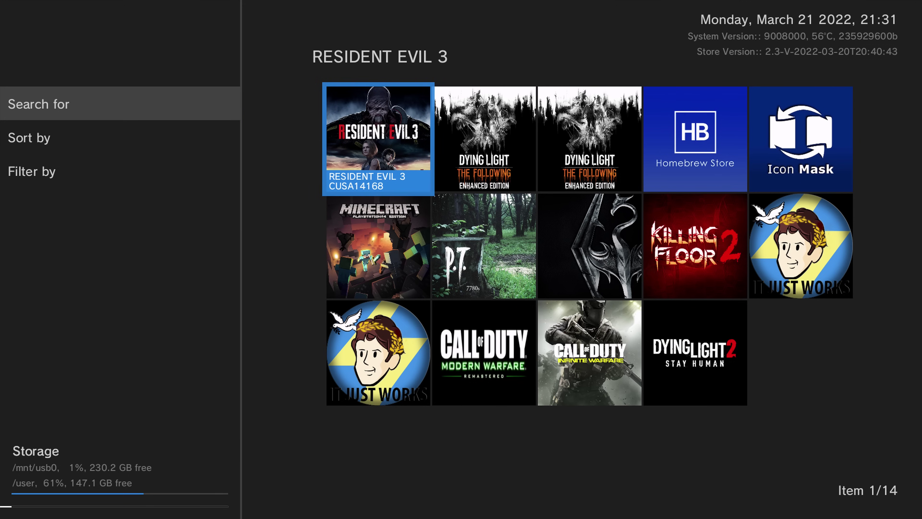
{"action": "key", "text": "Right"}
{"action": "key", "text": "Right"}
{"action": "key", "text": "Right"}
{"action": "key", "text": "Left"}
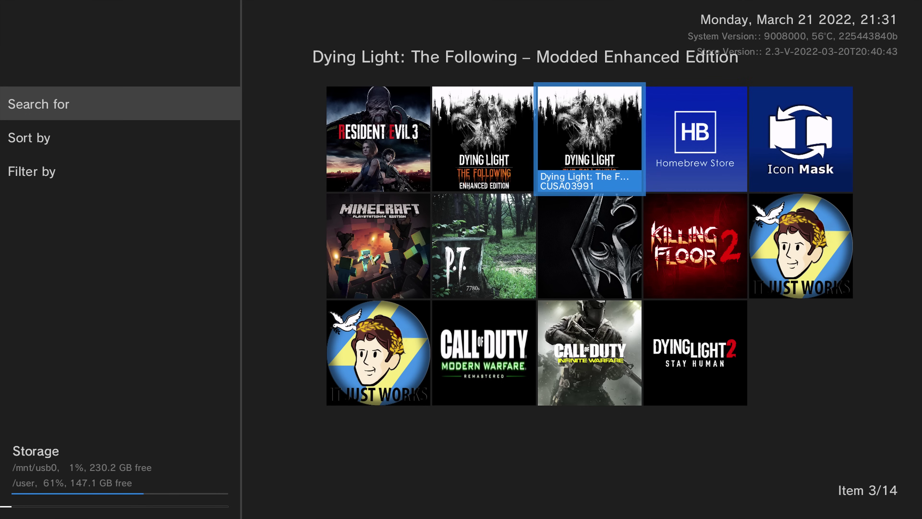
{"action": "key", "text": "Left"}
{"action": "key", "text": "Left"}
{"action": "key", "text": "Right"}
{"action": "key", "text": "Right"}
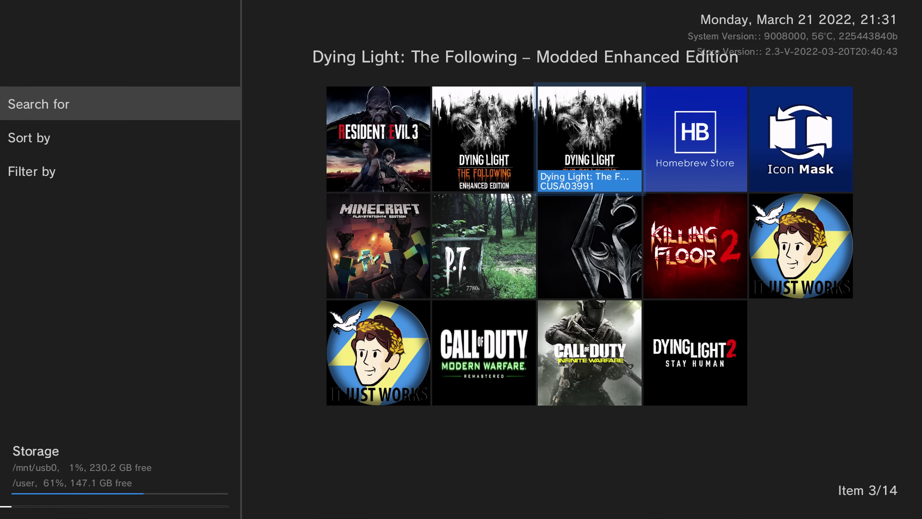
- Find Minecraft: PlayStation®4 Edition among the locally hosted store packages and download it
{"action": "key", "text": "Down"}
{"action": "key", "text": "Right"}
{"action": "key", "text": "Right"}
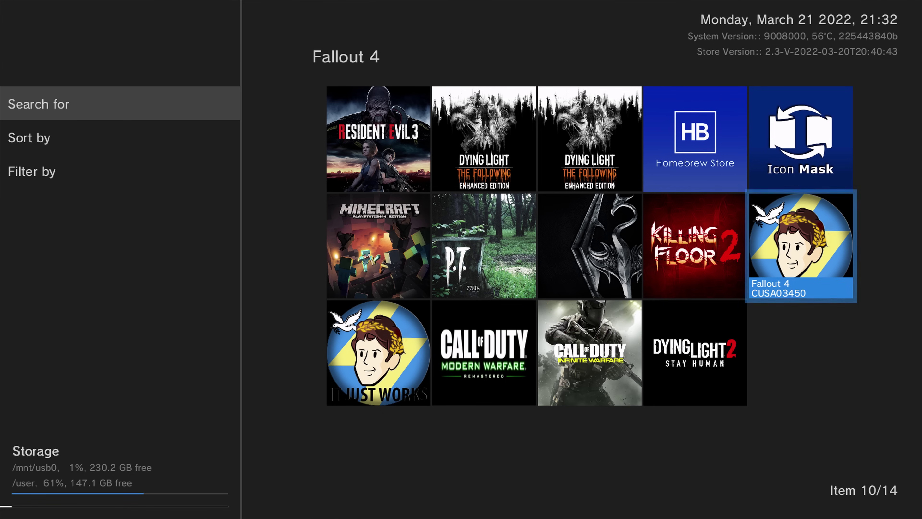
{"action": "key", "text": "Left"}
{"action": "key", "text": "Left"}
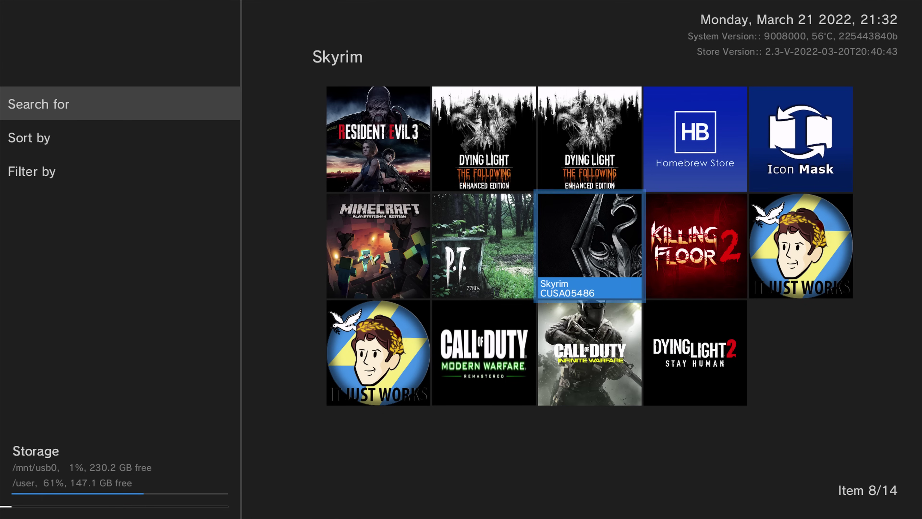
{"action": "key", "text": "Down"}
{"action": "key", "text": "Left"}
{"action": "key", "text": "Up"}
{"action": "key", "text": "Left"}
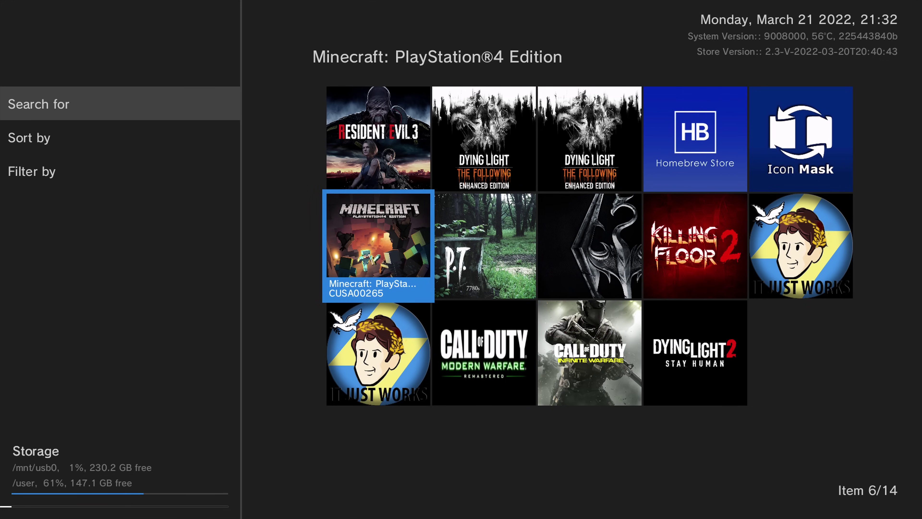
{"action": "key", "text": "Return"}
{"action": "key", "text": "Return"}
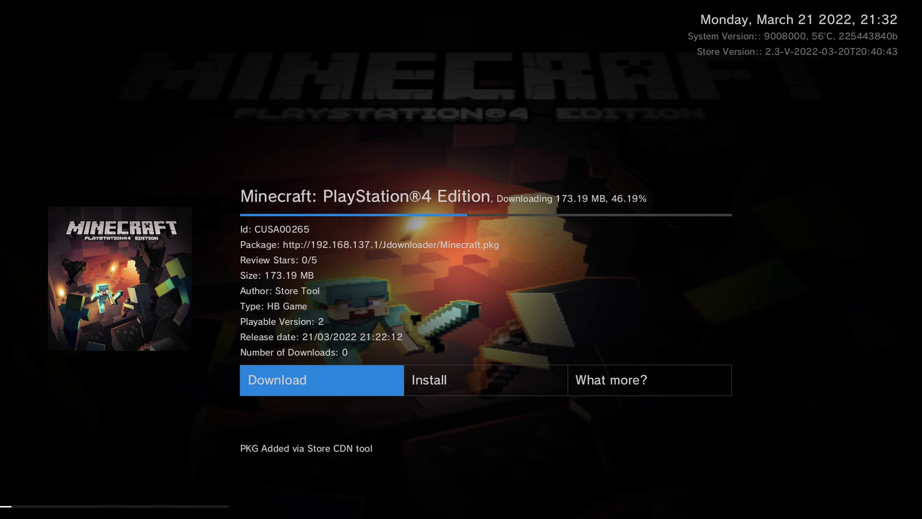
- Install the downloaded Minecraft: PlayStation®4 Edition package and dismiss the completion message
{"action": "key", "text": "Right"}
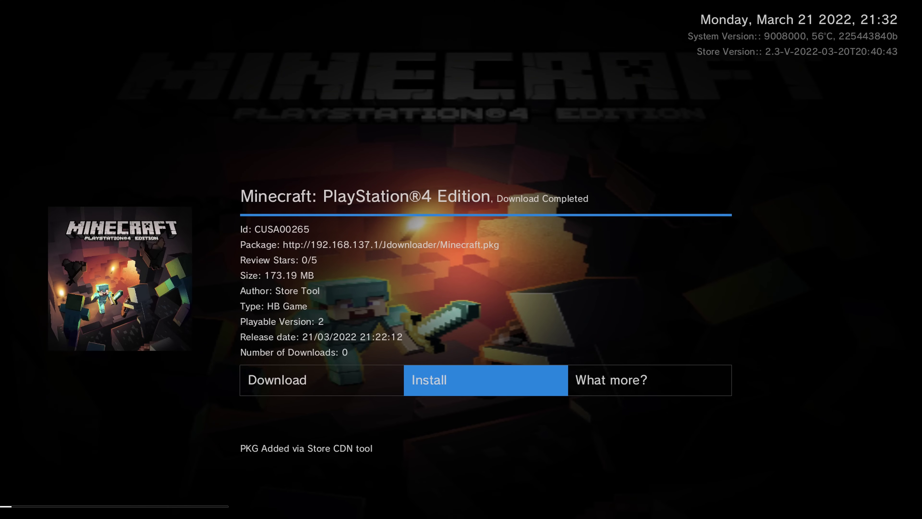
{"action": "key", "text": "Return"}
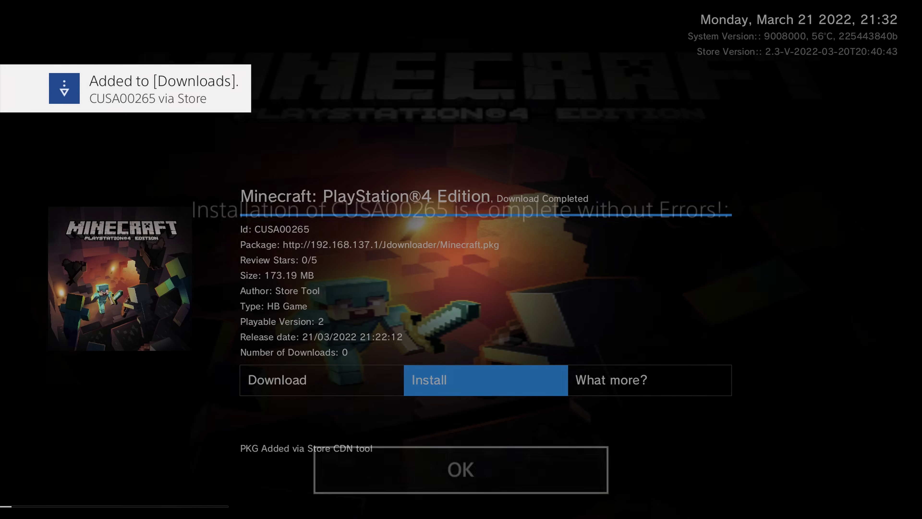
{"action": "key", "text": "Return"}
- Check the Minecraft entry on the PS4 home screen and return to the Homebrew Store
{"action": "key", "text": "Escape"}
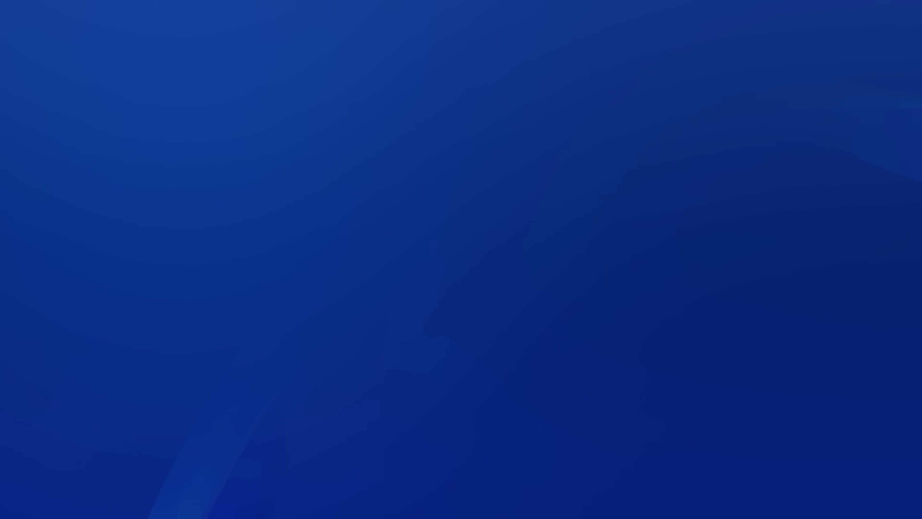
{"action": "key", "text": "Right"}
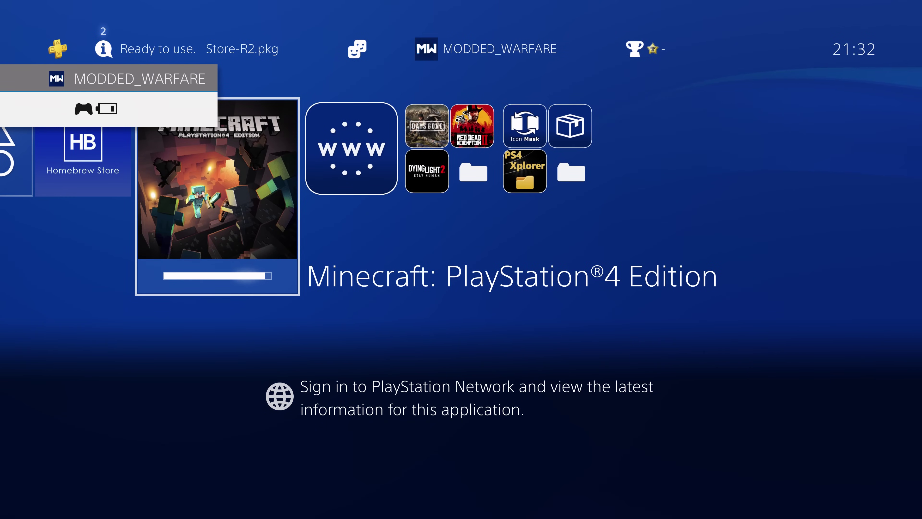
{"action": "key", "text": "Left"}
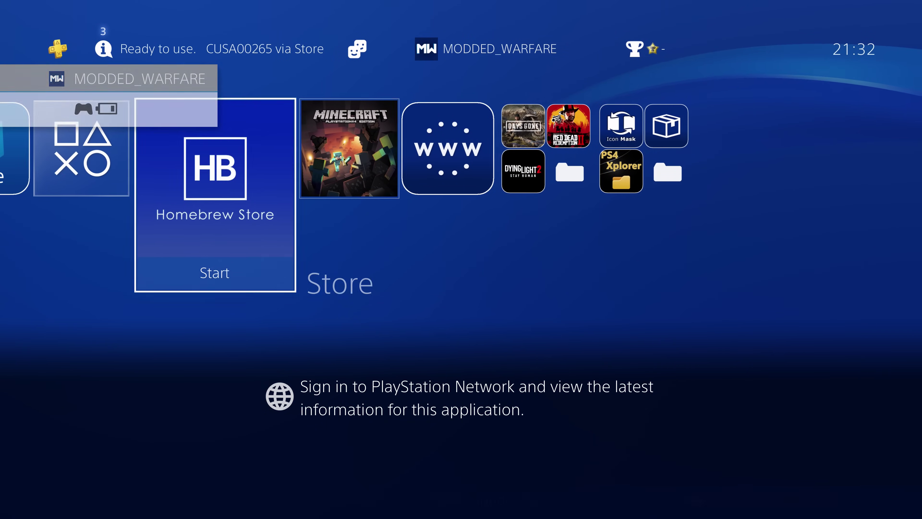
{"action": "key", "text": "Return"}
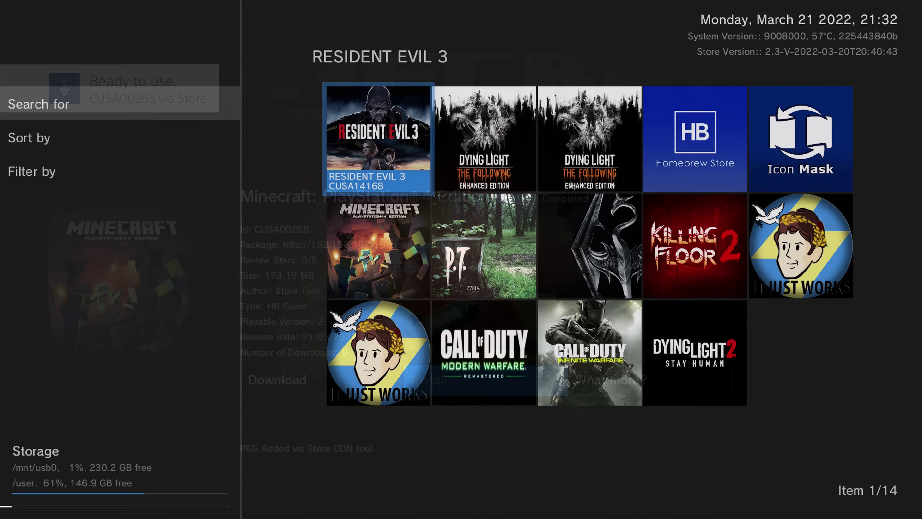
- Browse the locally hosted packages again, from Resident Evil 3 down to the two Call of Duty entries
{"action": "key", "text": "Right"}
{"action": "key", "text": "Right"}
{"action": "key", "text": "Down"}
{"action": "key", "text": "Down"}
{"action": "key", "text": "Left"}
{"action": "key", "text": "Left"}
{"action": "key", "text": "Right"}
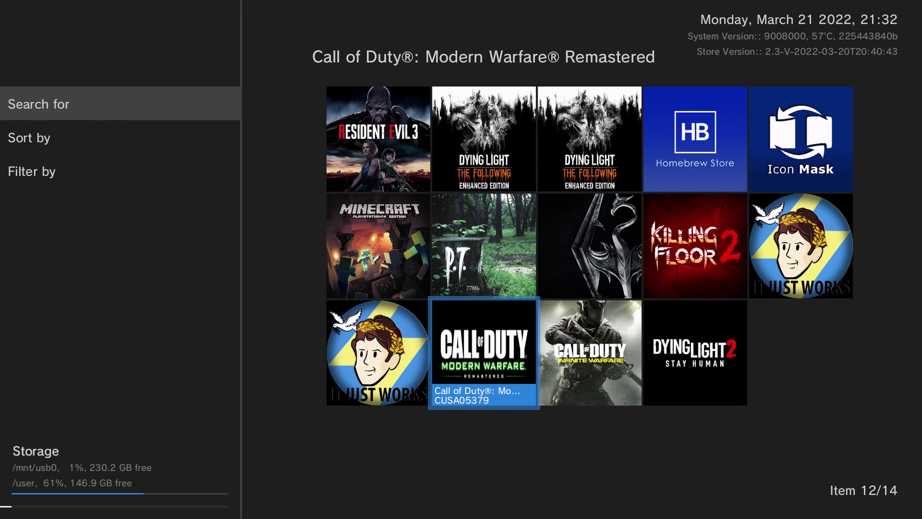
{"action": "key", "text": "Right"}
{"action": "key", "text": "Up"}
{"action": "key", "text": "Right"}
{"action": "key", "text": "Left"}
{"action": "key", "text": "Left"}
{"action": "key", "text": "Left"}
{"action": "key", "text": "Down"}
{"action": "key", "text": "Right"}
{"action": "key", "text": "Right"}
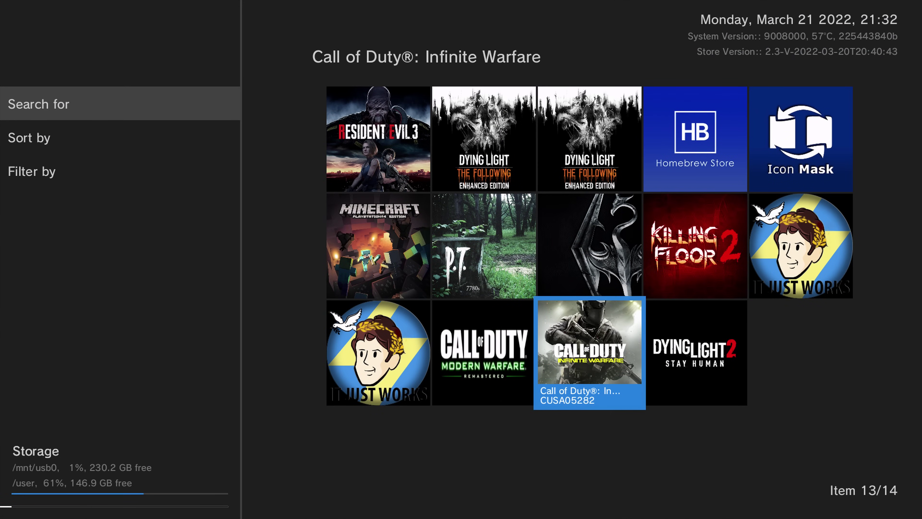
{"action": "key", "text": "Left"}
{"action": "key", "text": "Up"}
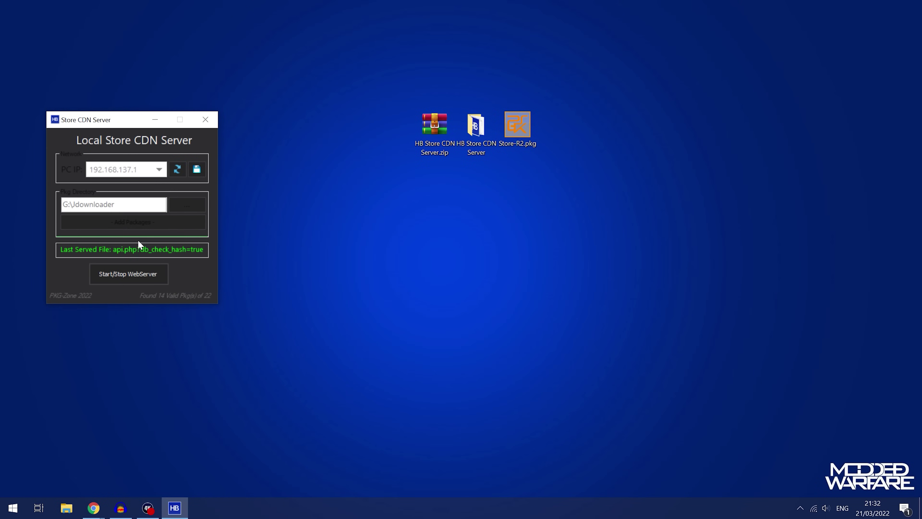
- Switch to Store CDN Server on the PC and restart its web server with H:\Downloads as the package directory
{"action": "left_click", "coordinate": [121, 275]}
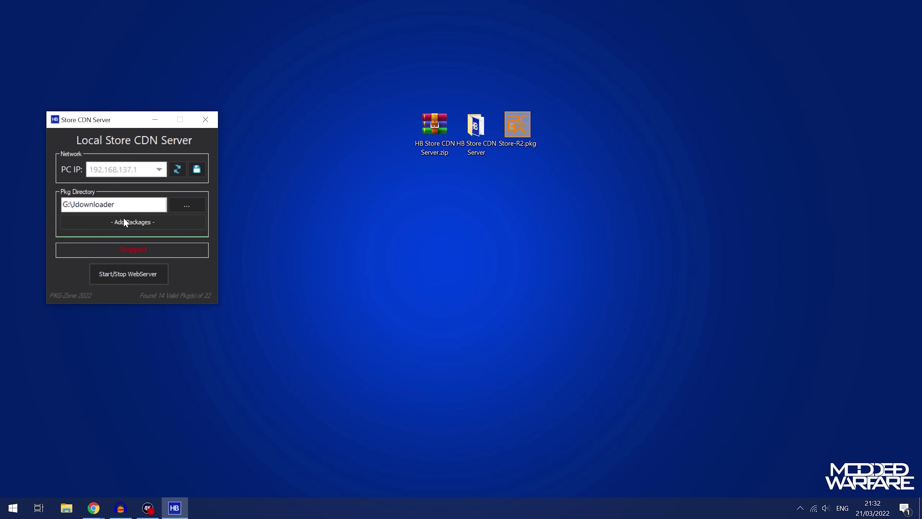
{"action": "right_click", "coordinate": [86, 205]}
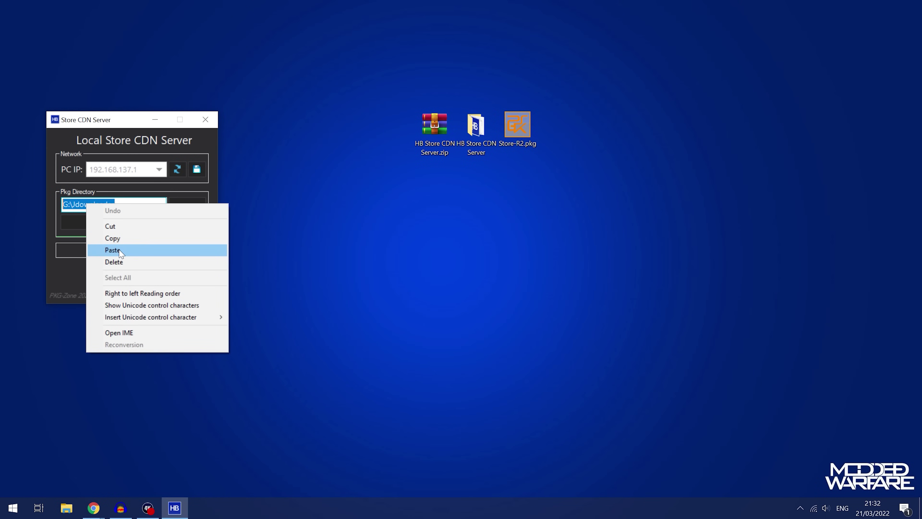
{"action": "left_click", "coordinate": [109, 251]}
{"action": "key", "text": "ctrl+a"}
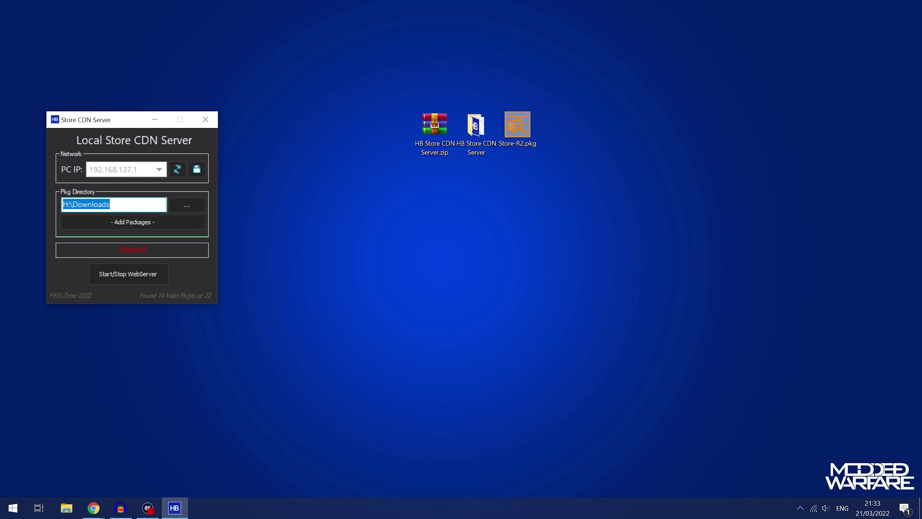
{"action": "left_click", "coordinate": [72, 205]}
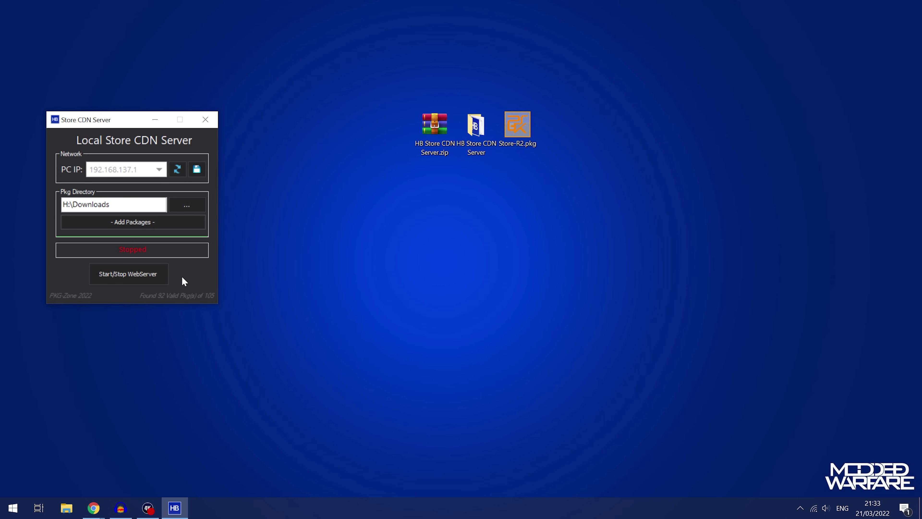
{"action": "left_click", "coordinate": [130, 278]}
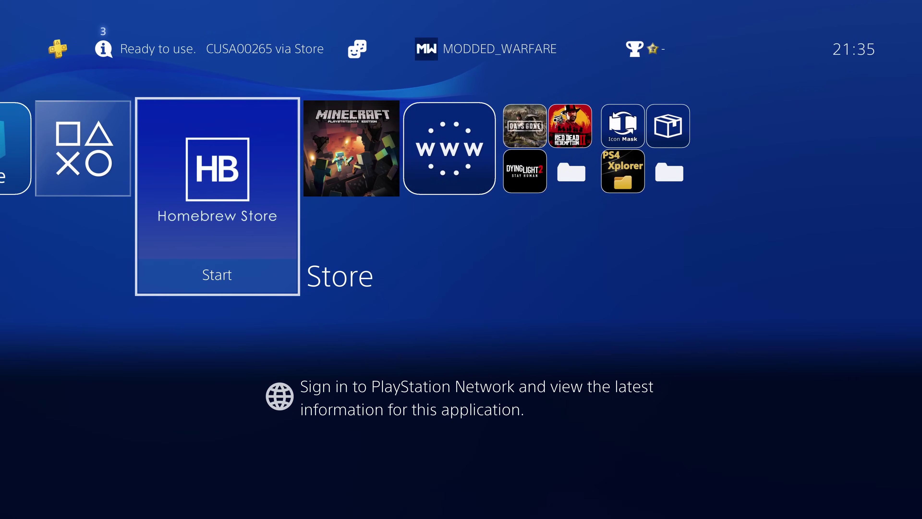
- Start the Homebrew Store from the PS4 home screen and enter the Store Apps list
{"action": "key", "text": "Right"}
{"action": "key", "text": "Left"}
{"action": "key", "text": "Return"}
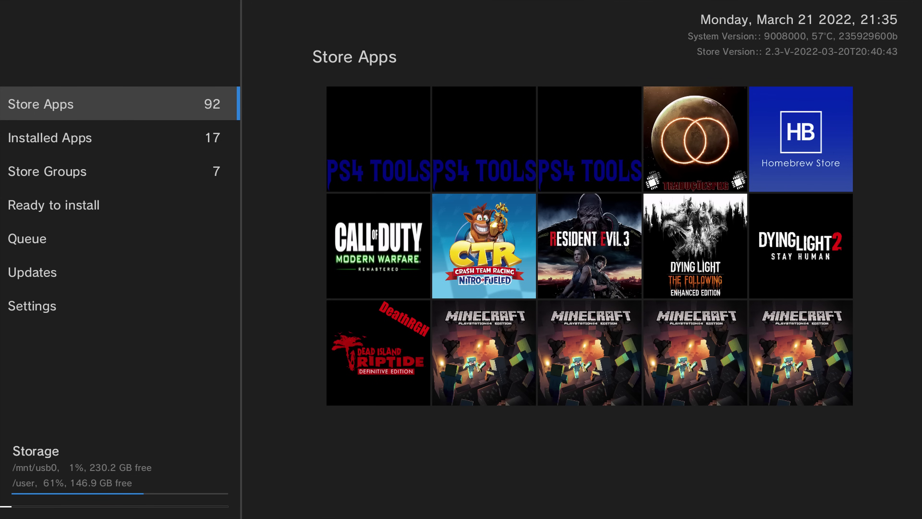
{"action": "key", "text": "Right"}
{"action": "key", "text": "Right"}
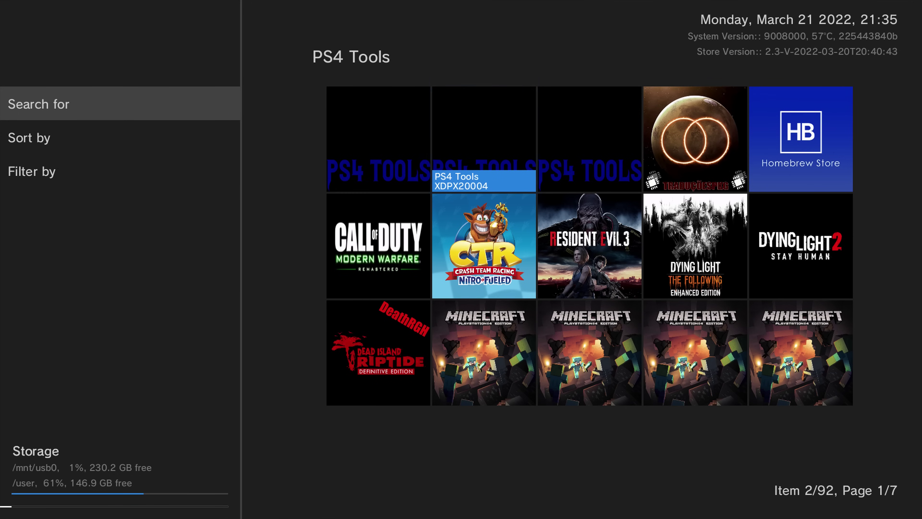
- Look through the first page of packages hosted from H:\Downloads, including PS4 Tools, Dying Light and Minecraft, and exit the store
{"action": "key", "text": "Right"}
{"action": "key", "text": "Right"}
{"action": "key", "text": "Down"}
{"action": "key", "text": "Left"}
{"action": "key", "text": "Left"}
{"action": "key", "text": "Left"}
{"action": "key", "text": "Right"}
{"action": "key", "text": "Right"}
{"action": "key", "text": "Right"}
{"action": "key", "text": "Right"}
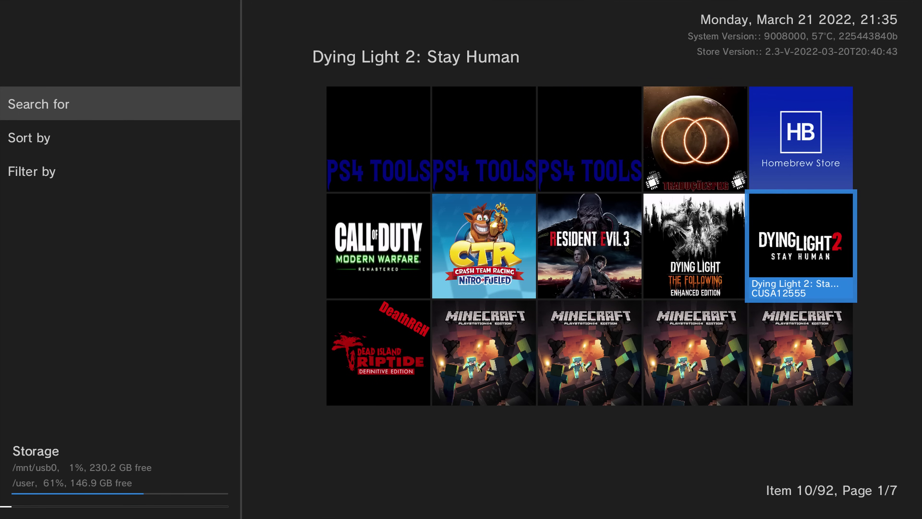
{"action": "key", "text": "Down"}
{"action": "key", "text": "Left"}
{"action": "key", "text": "Left"}
{"action": "key", "text": "Left"}
{"action": "key", "text": "Left"}
{"action": "key", "text": "Right"}
{"action": "key", "text": "Right"}
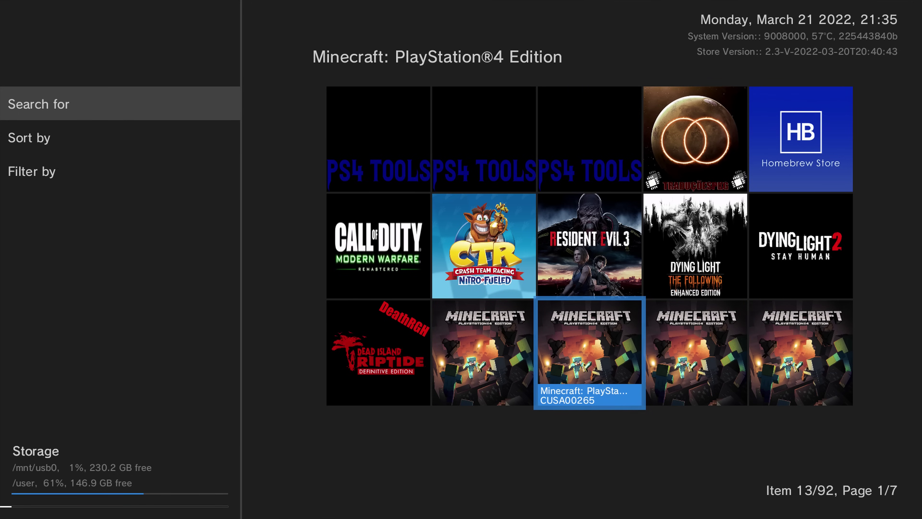
{"action": "key", "text": "Up"}
{"action": "key", "text": "Up"}
{"action": "key", "text": "Right"}
{"action": "key", "text": "Down"}
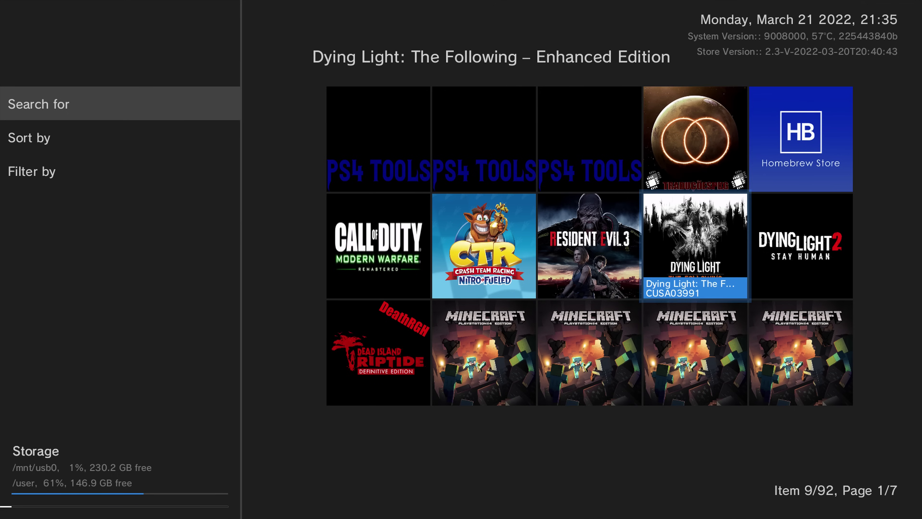
{"action": "key", "text": "Down"}
{"action": "key", "text": "Left"}
{"action": "key", "text": "Left"}
{"action": "key", "text": "Up"}
{"action": "key", "text": "Up"}
{"action": "key", "text": "Right"}
{"action": "key", "text": "Right"}
{"action": "key", "text": "Right"}
{"action": "key", "text": "Left"}
{"action": "key", "text": "Left"}
{"action": "key", "text": "Left"}
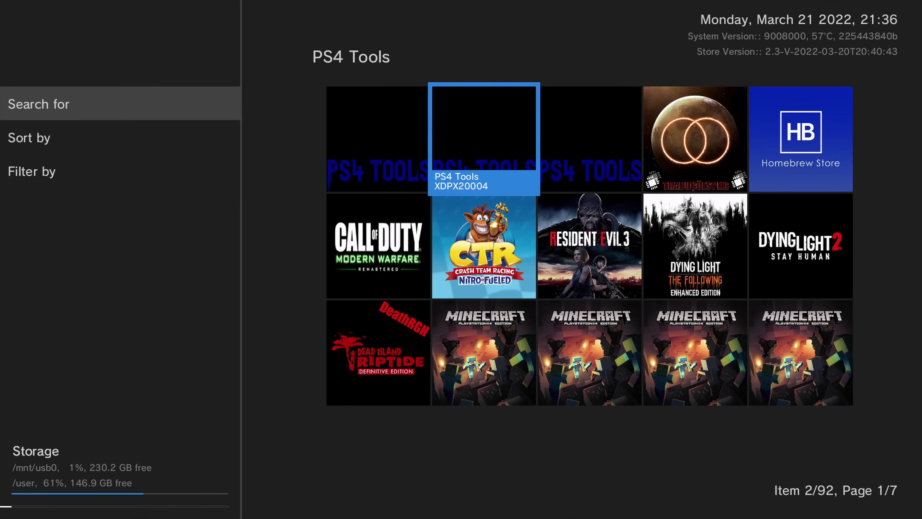
{"action": "key", "text": "Down"}
{"action": "key", "text": "Left"}
{"action": "key", "text": "Left"}
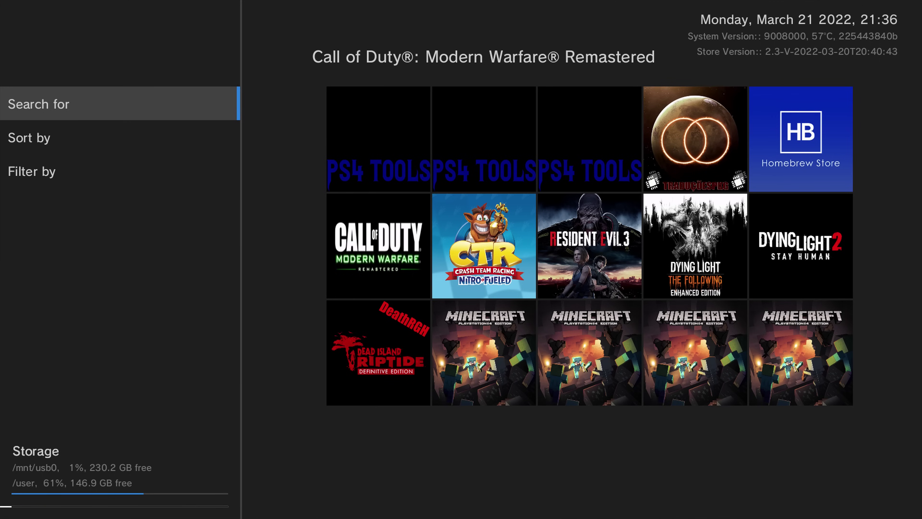
{"action": "key", "text": "Down"}
{"action": "key", "text": "Escape"}
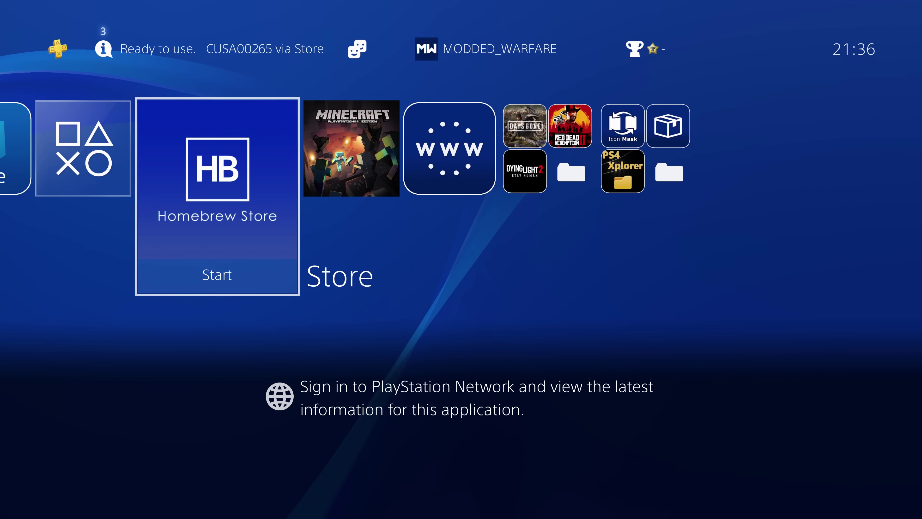
{"action": "key", "text": "Right"}
{"action": "key", "text": "Left"}
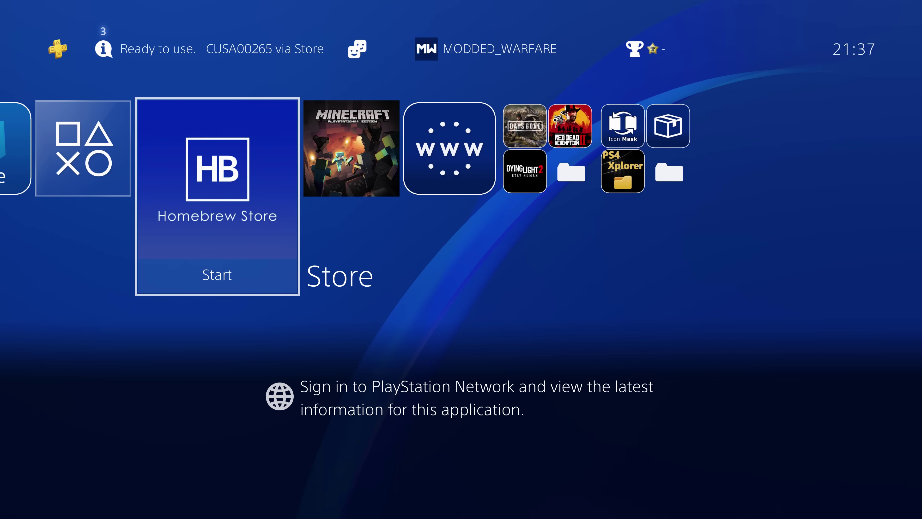
{"action": "key", "text": "Right"}
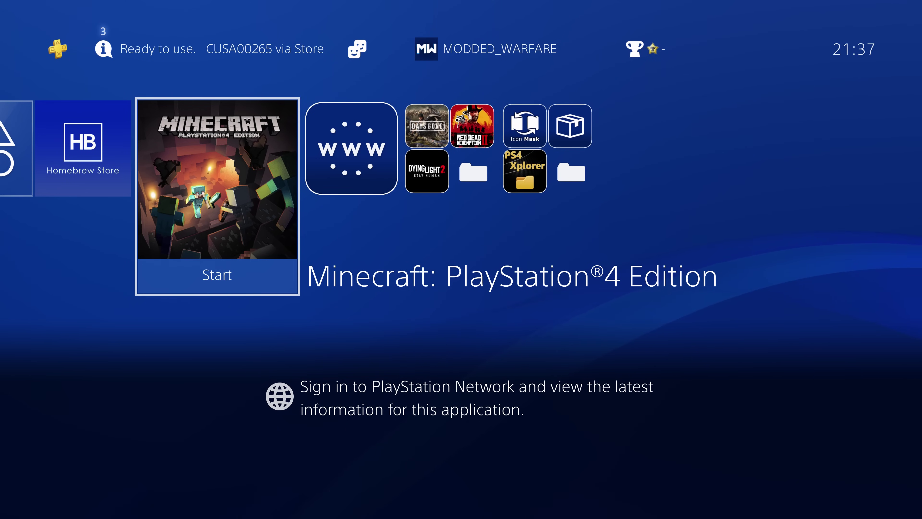
{"action": "key", "text": "Left"}
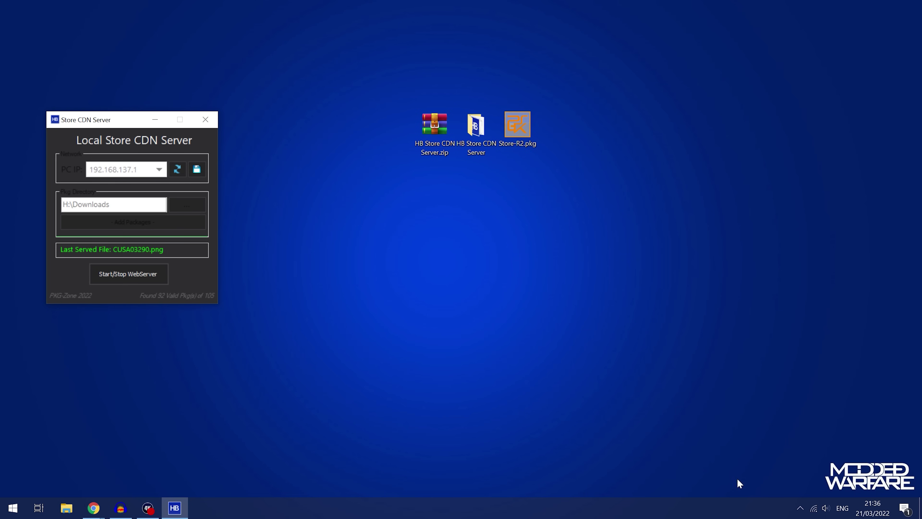
- Switch to the PC, open its Network & Internet settings and try to open the adapter options
{"action": "right_click", "coordinate": [816, 510]}
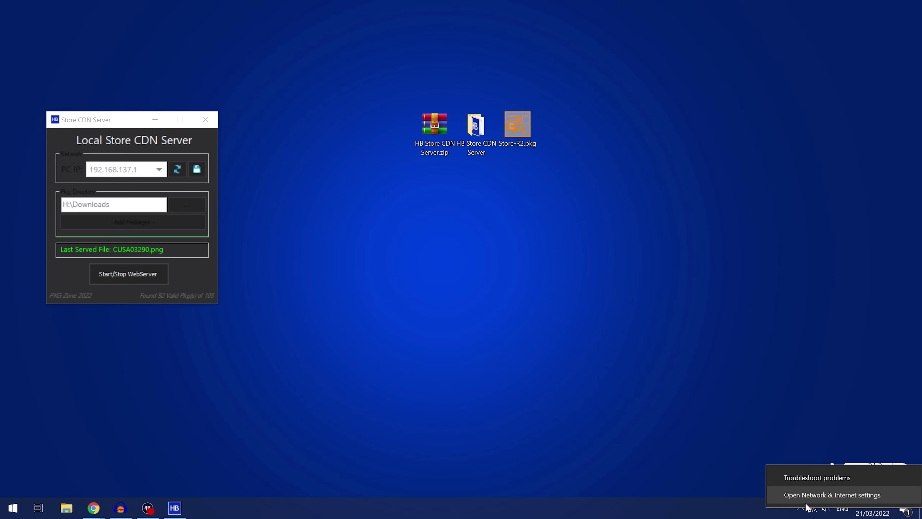
{"action": "left_click", "coordinate": [808, 497]}
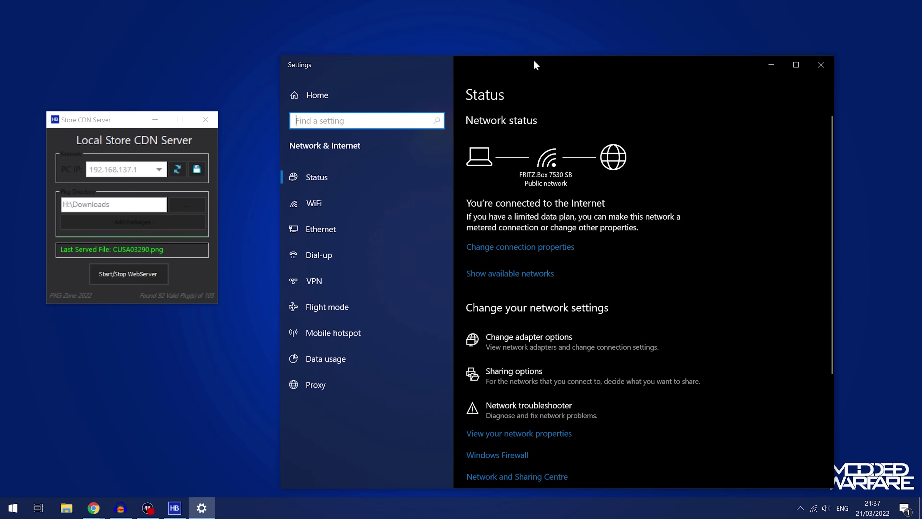
{"action": "left_click_drag", "start_coordinate": [534, 64], "coordinate": [493, 38]}
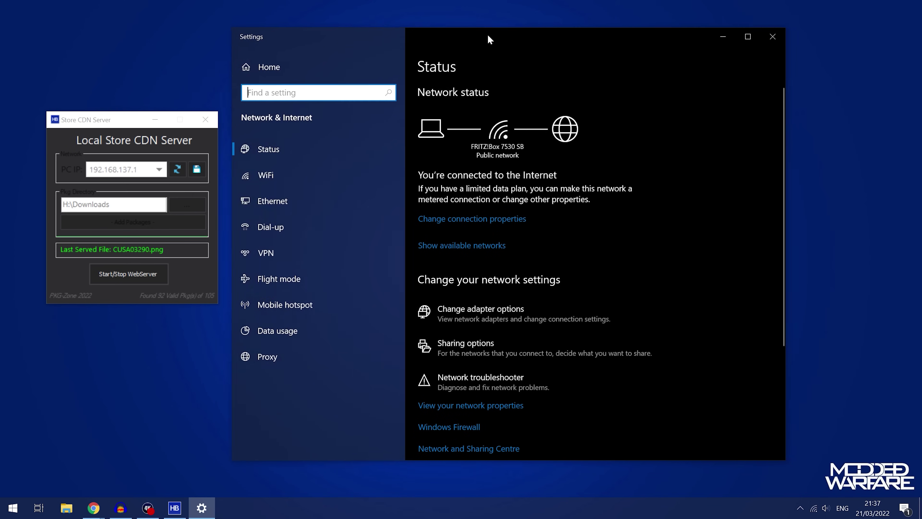
{"action": "left_click", "coordinate": [511, 312]}
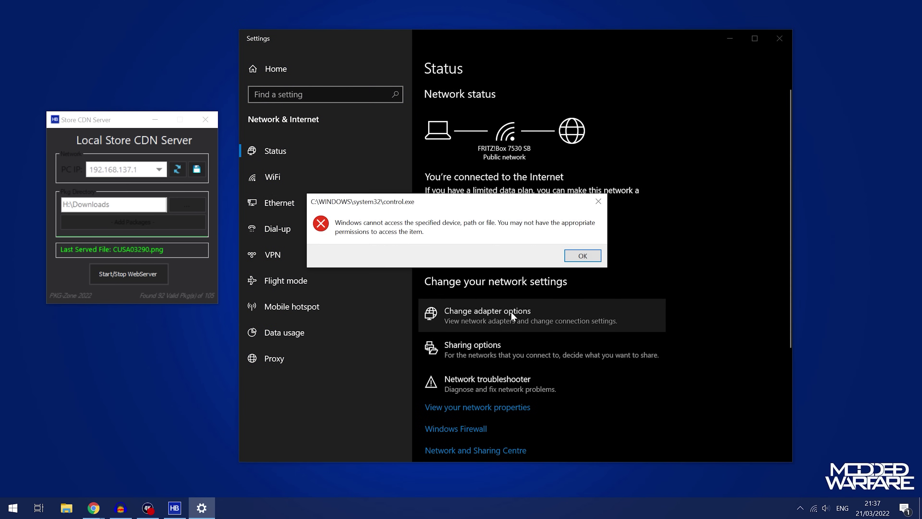
{"action": "left_click", "coordinate": [590, 256]}
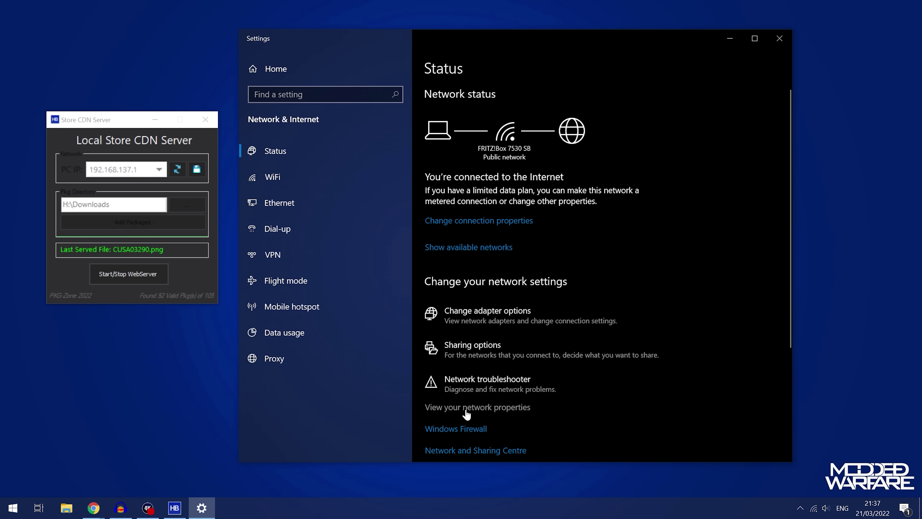
- Open the list of network adapters through the Network and Sharing Centre, and close the Sharing Centre window
{"action": "scroll", "coordinate": [464, 433], "scroll_direction": "down", "scroll_amount": 2}
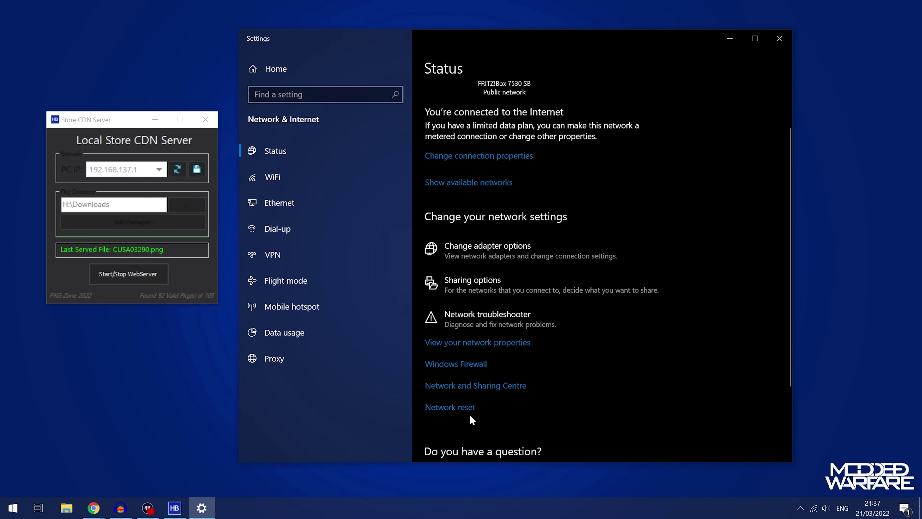
{"action": "left_click", "coordinate": [468, 393]}
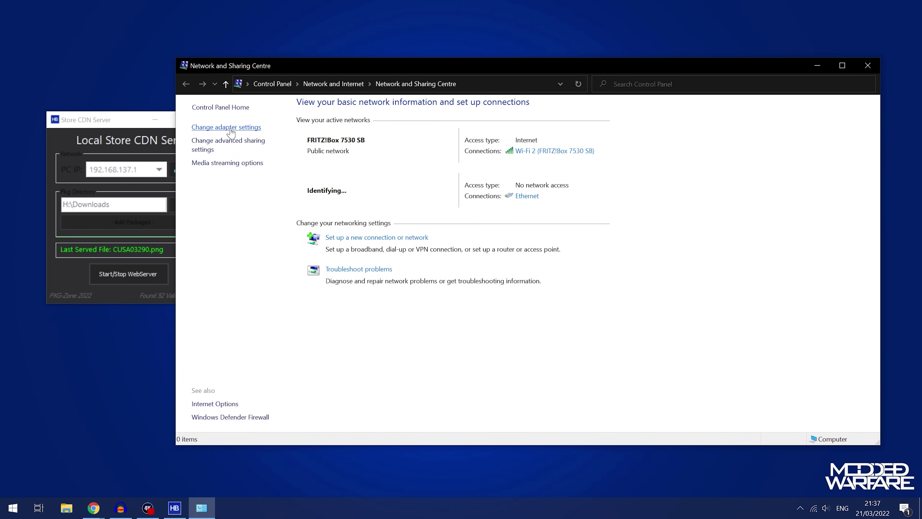
{"action": "left_click", "coordinate": [224, 128]}
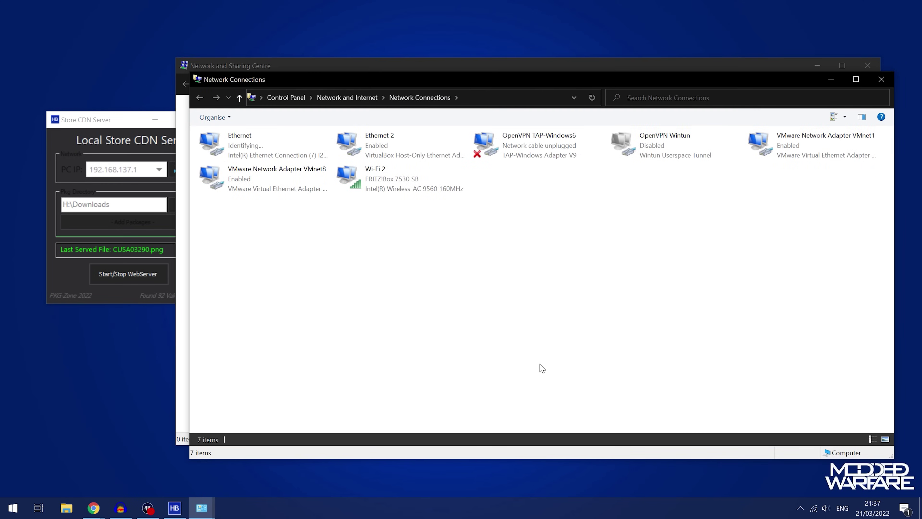
{"action": "left_click", "coordinate": [863, 65]}
{"action": "left_click_drag", "start_coordinate": [606, 79], "coordinate": [590, 82]}
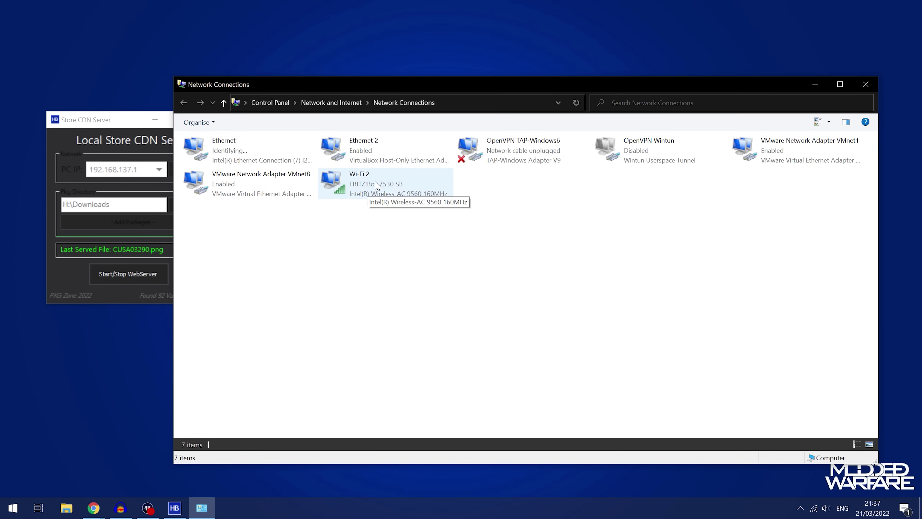
- Share the Wi-Fi 2 adapter's Internet connection with other network users, with Ethernet as the home networking connection
{"action": "left_click", "coordinate": [366, 177]}
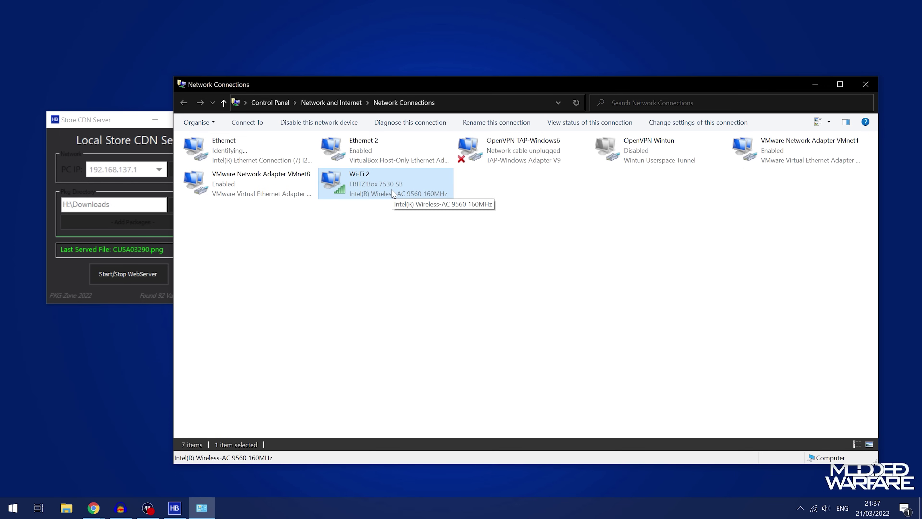
{"action": "right_click", "coordinate": [380, 186]}
{"action": "left_click", "coordinate": [410, 298]}
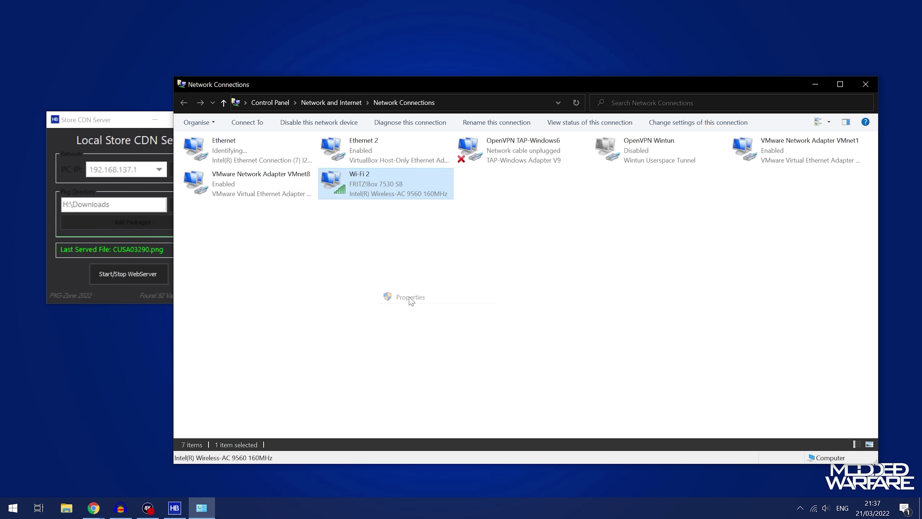
{"action": "left_click_drag", "start_coordinate": [230, 120], "coordinate": [434, 153]}
{"action": "left_click", "coordinate": [433, 171]}
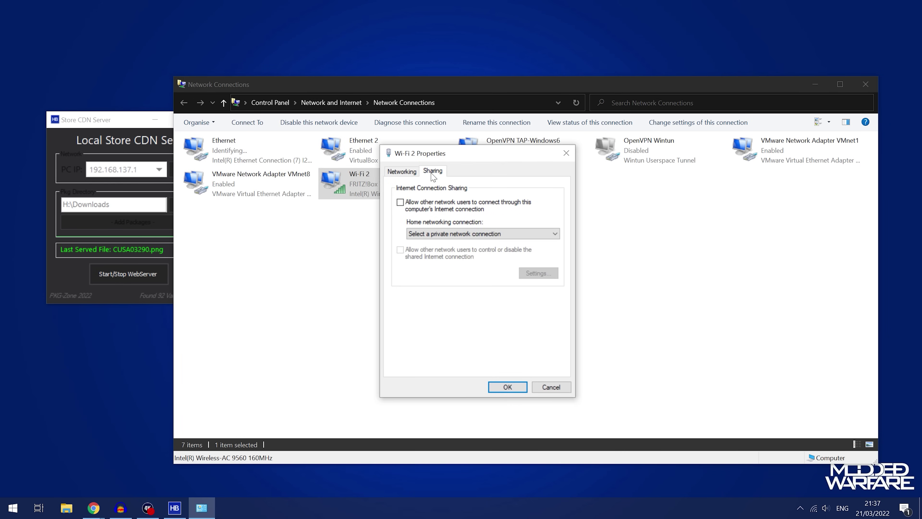
{"action": "left_click", "coordinate": [419, 212]}
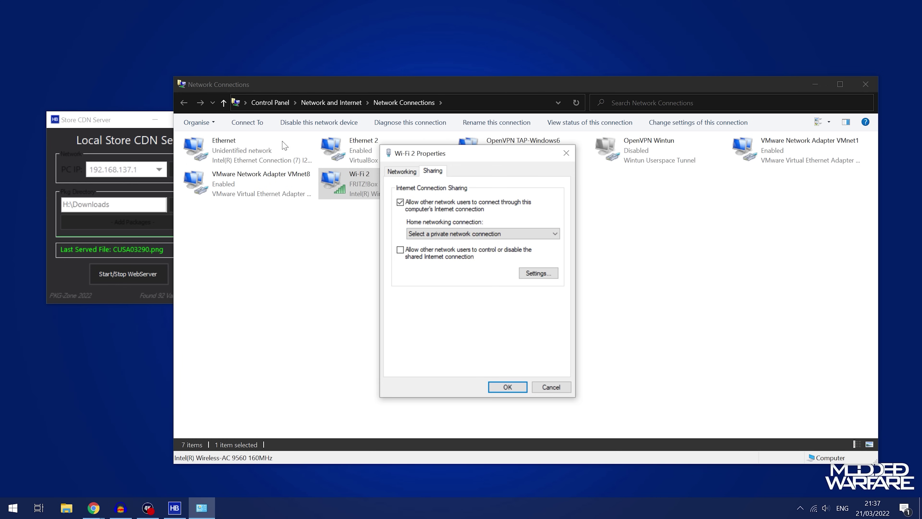
{"action": "left_click", "coordinate": [475, 236]}
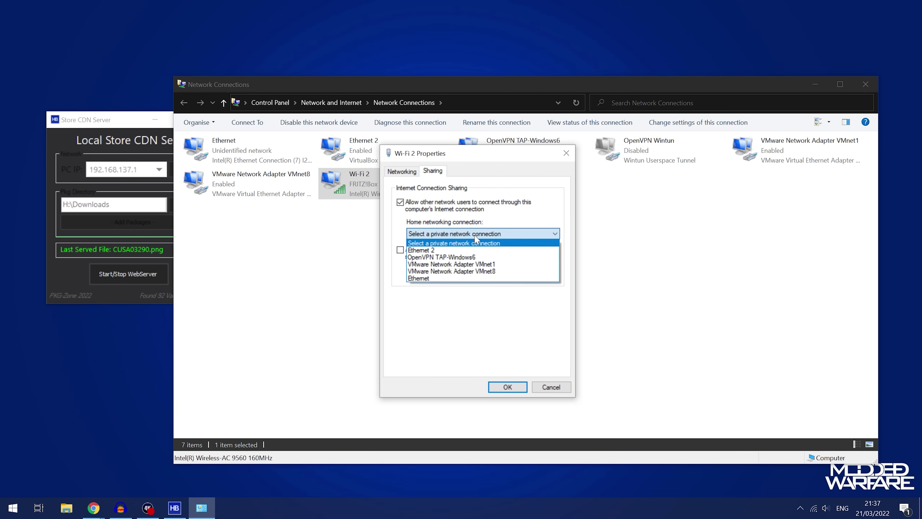
{"action": "left_click", "coordinate": [471, 279]}
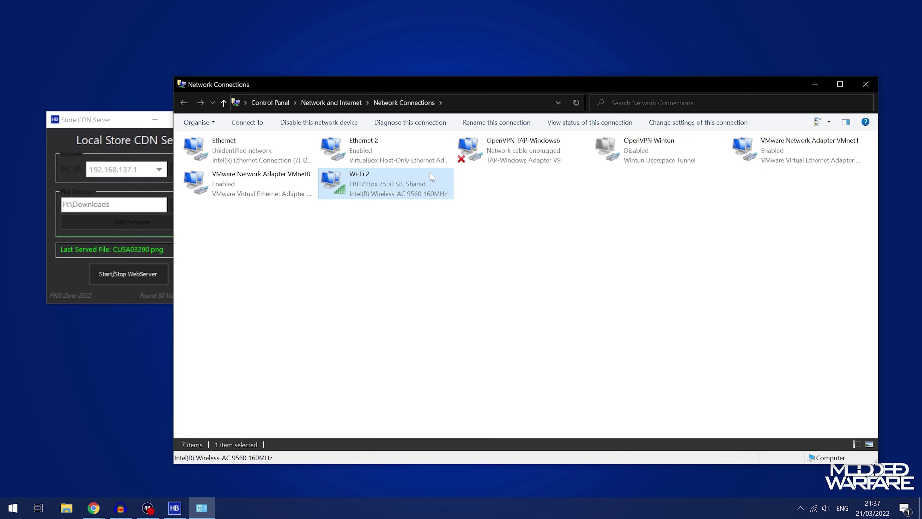
{"action": "left_click", "coordinate": [428, 248]}
- Select Wi-Fi 2 and Ethernet together to view the Bridge Connections option, and close Network Connections without bridging
{"action": "left_click", "coordinate": [424, 198]}
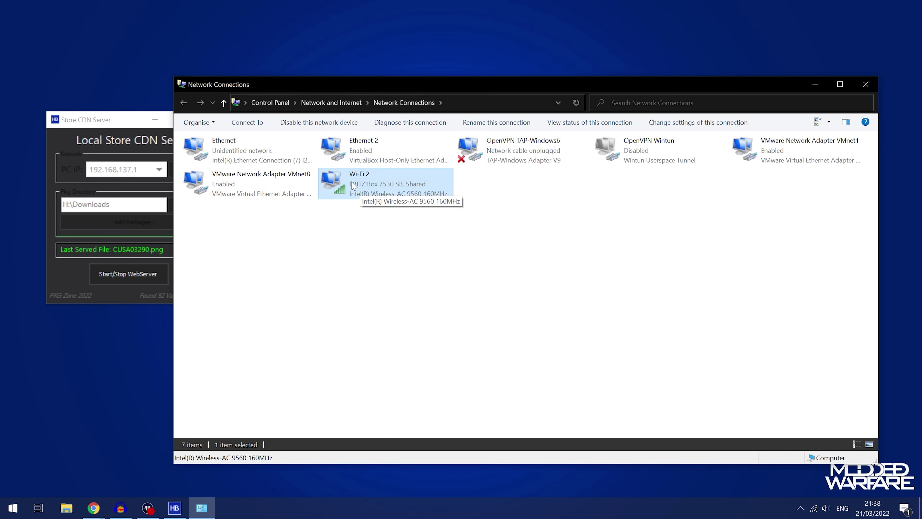
{"action": "left_click", "coordinate": [302, 155], "text": "ctrl"}
{"action": "right_click", "coordinate": [300, 152]}
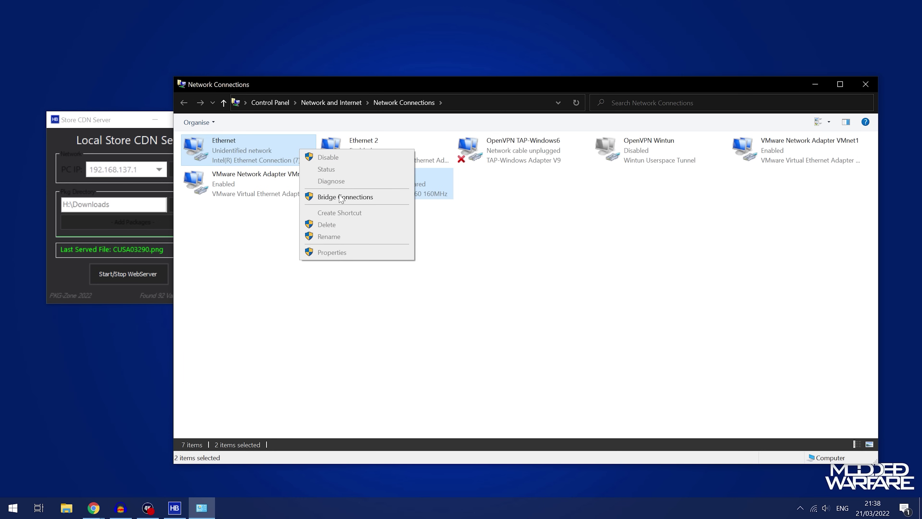
{"action": "left_click", "coordinate": [601, 280]}
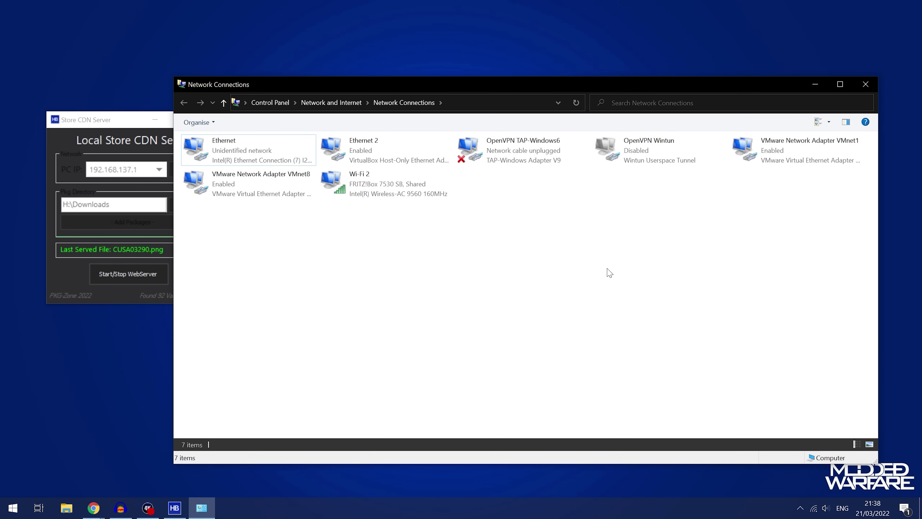
{"action": "left_click", "coordinate": [867, 85]}
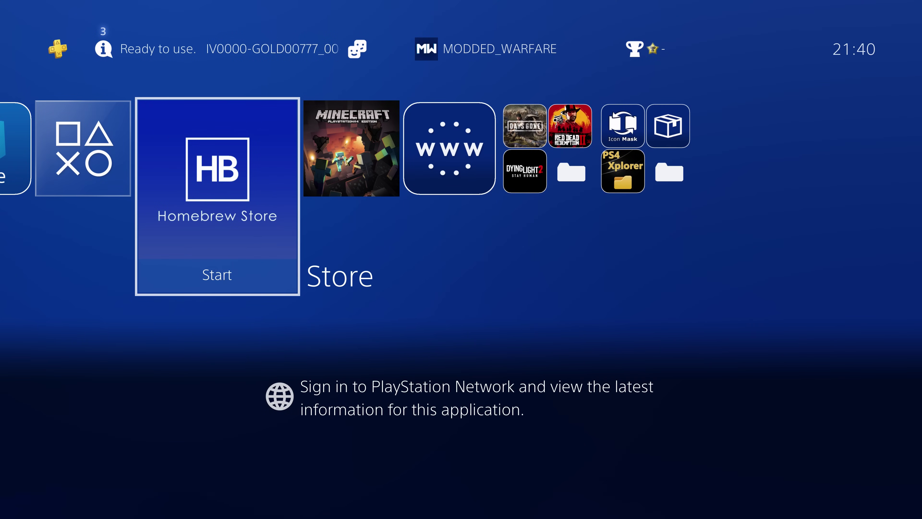
- Switch to the PS4 and open the Network section of its settings
{"action": "key", "text": "Up"}
{"action": "key", "text": "Left"}
{"action": "key", "text": "Return"}
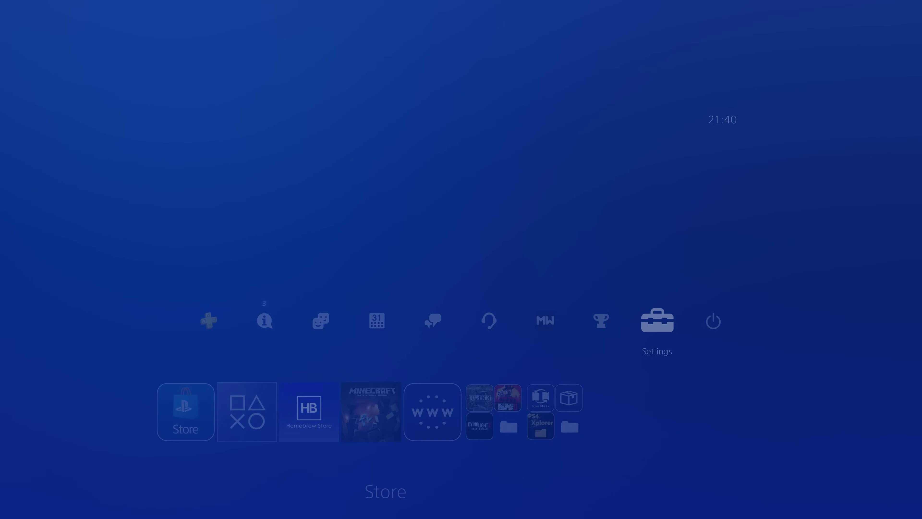
{"action": "key", "text": "Down"}
{"action": "key", "text": "Down"}
{"action": "key", "text": "Down"}
{"action": "key", "text": "Up"}
{"action": "key", "text": "Return"}
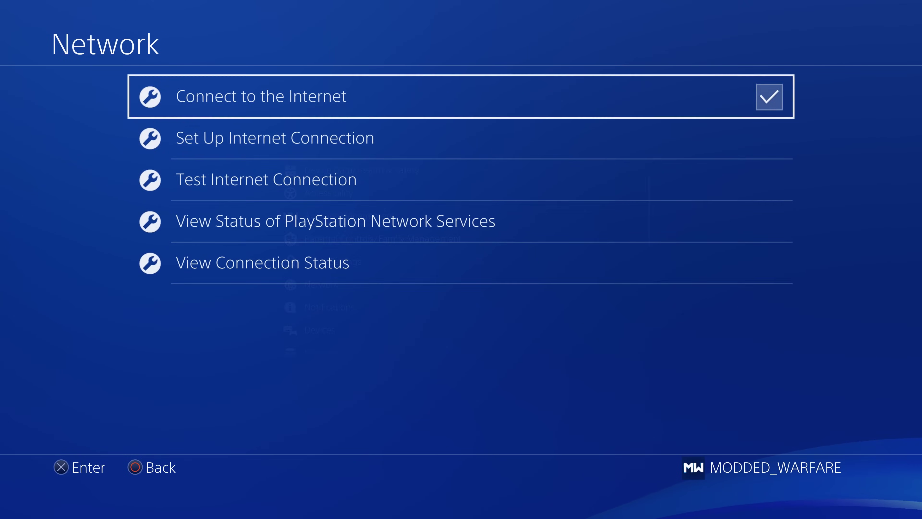
- Start setting up the PS4's Internet connection with a LAN cable and the Custom method
{"action": "key", "text": "Down"}
{"action": "key", "text": "Return"}
{"action": "key", "text": "Up"}
{"action": "key", "text": "Down"}
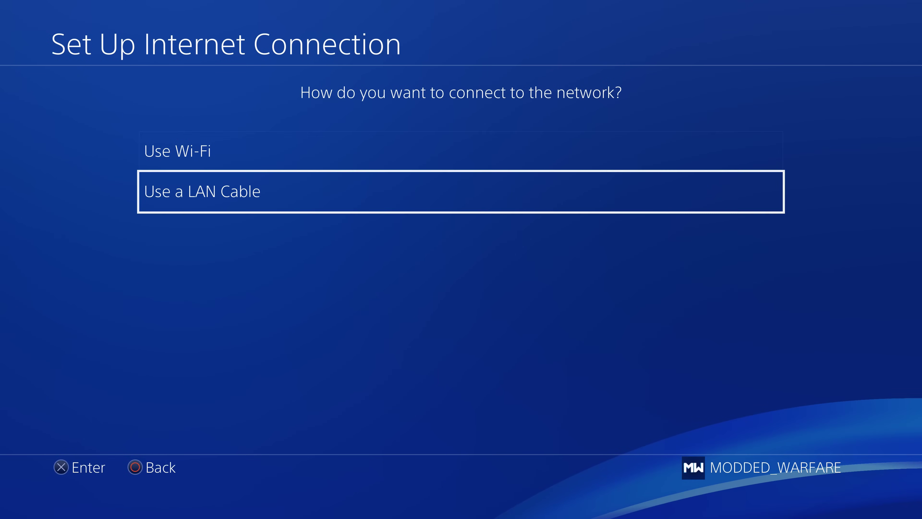
{"action": "key", "text": "Return"}
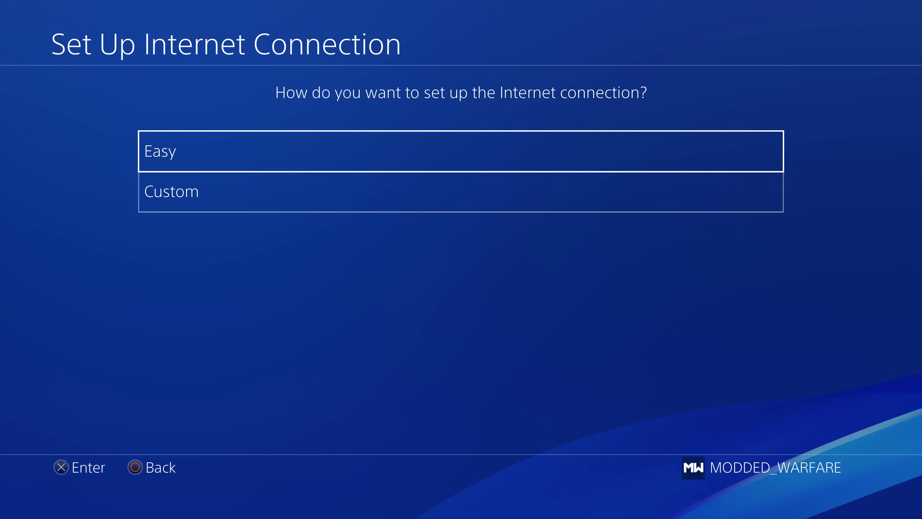
{"action": "key", "text": "Down"}
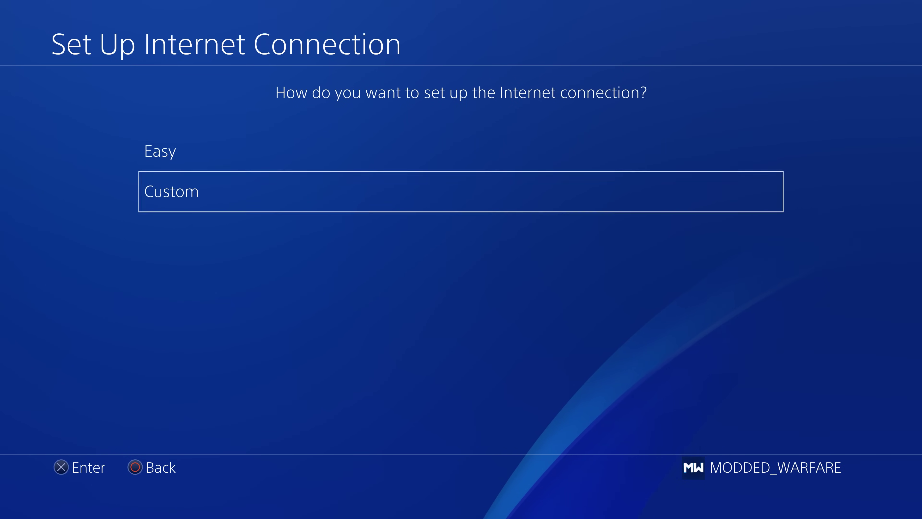
{"action": "key", "text": "Return"}
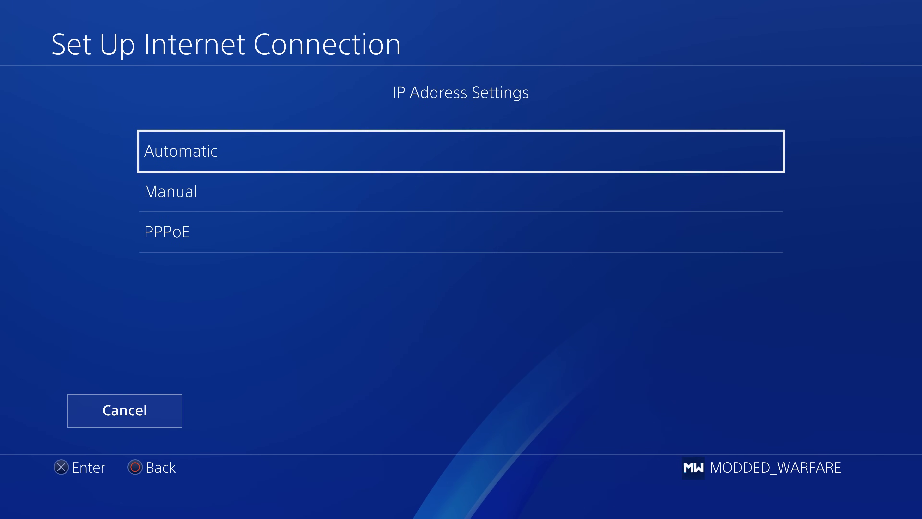
- Choose automatic IP address settings and manual DNS, accepting 192.241.221.79 as primary and 0.0.0.0 as secondary DNS
{"action": "key", "text": "Return"}
{"action": "key", "text": "Return"}
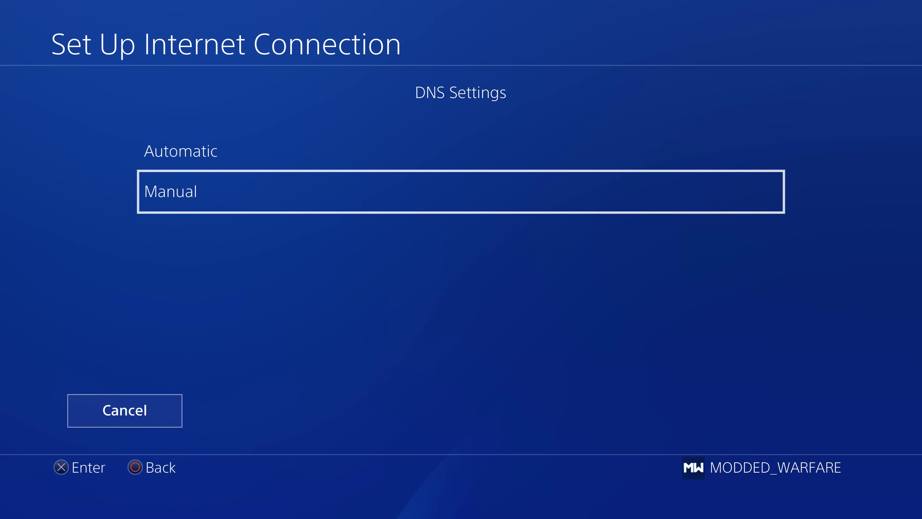
{"action": "key", "text": "Return"}
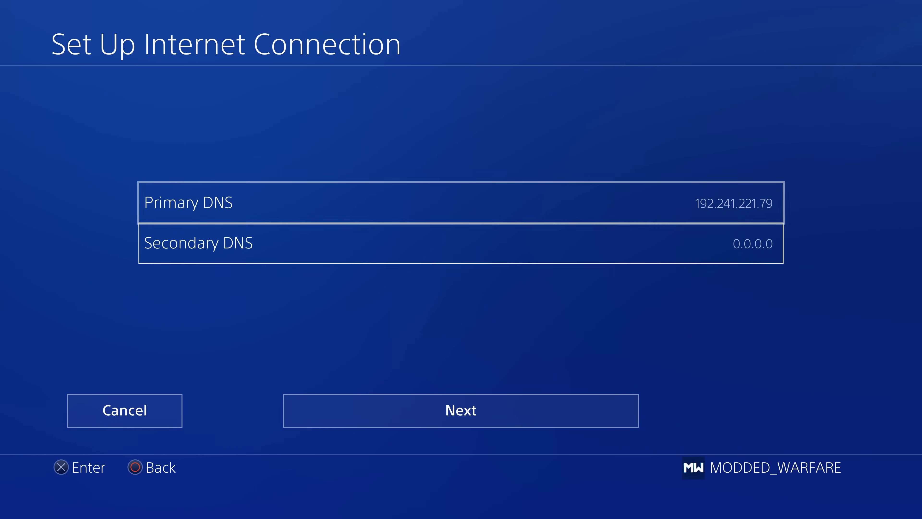
{"action": "key", "text": "Down"}
{"action": "key", "text": "Up"}
{"action": "key", "text": "Down"}
{"action": "key", "text": "Down"}
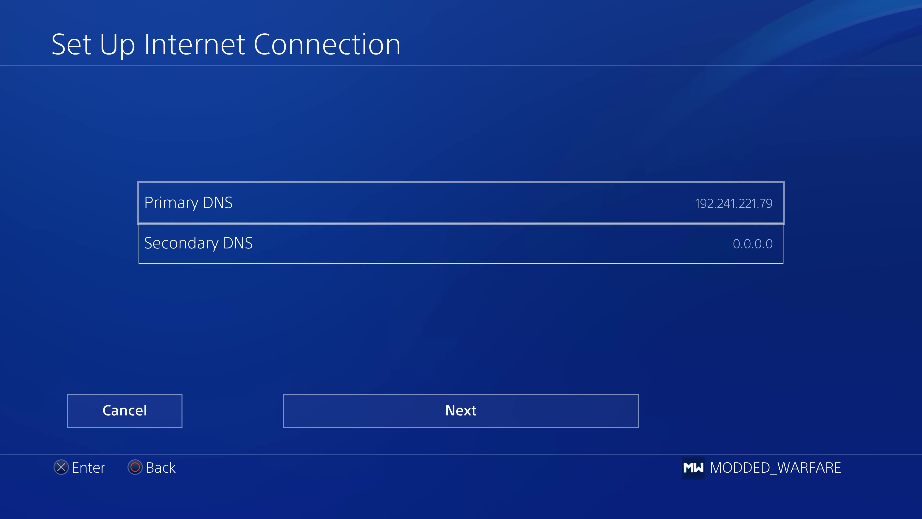
{"action": "key", "text": "Return"}
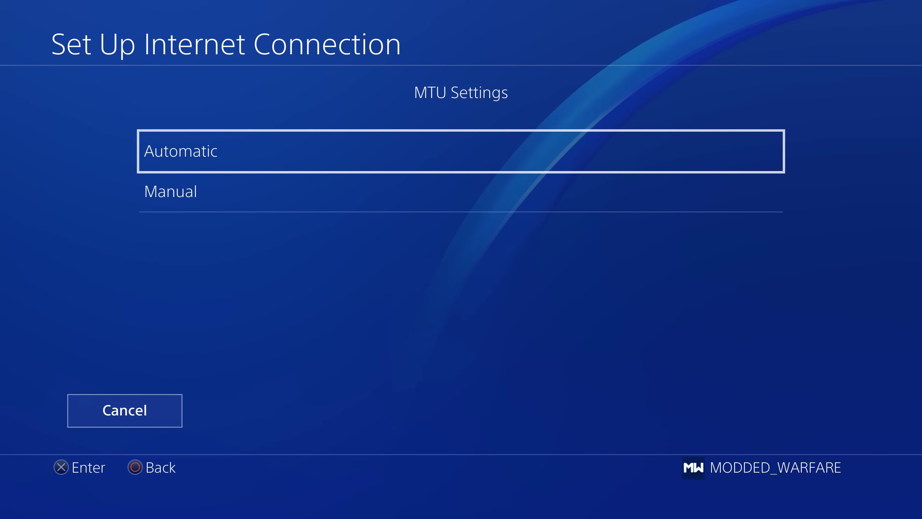
- Choose automatic MTU settings, finish the Internet setup without testing the connection, and return to the main settings list
{"action": "key", "text": "Return"}
{"action": "key", "text": "Return"}
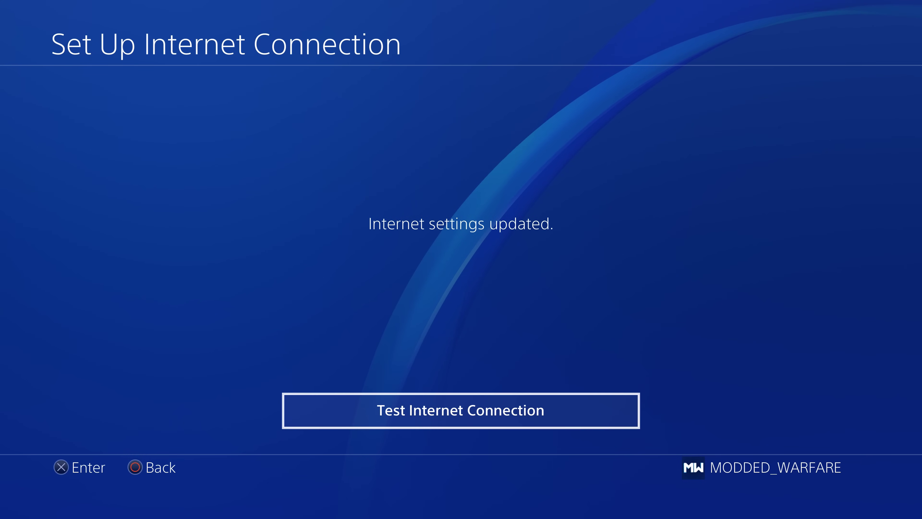
{"action": "key", "text": "Escape"}
{"action": "key", "text": "Escape"}
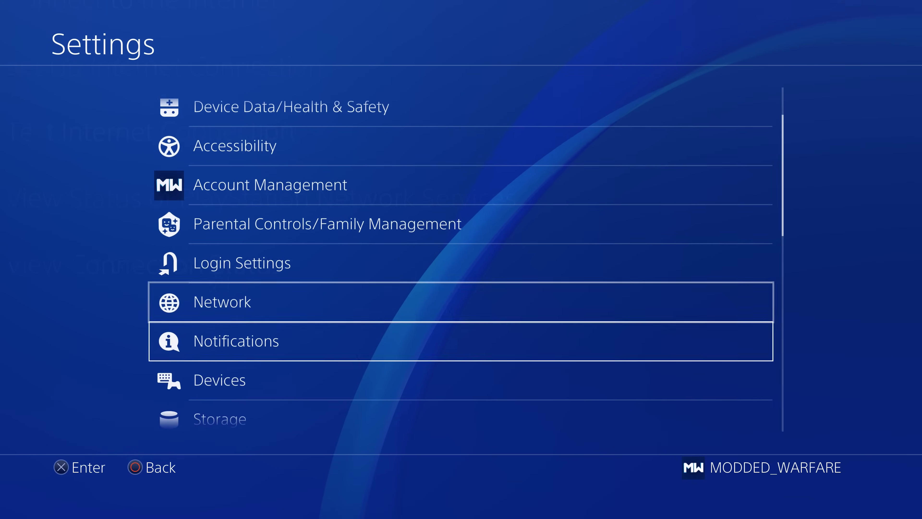
- Open the System section near the end of the PS4 settings list and enter its first entry
{"action": "key", "text": "Down"}
{"action": "key", "text": "Down"}
{"action": "key", "text": "Down"}
{"action": "key", "text": "Down"}
{"action": "key", "text": "Down"}
{"action": "key", "text": "Down"}
{"action": "key", "text": "Down"}
{"action": "key", "text": "Down"}
{"action": "key", "text": "Down"}
{"action": "key", "text": "Down"}
{"action": "key", "text": "Down"}
{"action": "key", "text": "Down"}
{"action": "key", "text": "Down"}
{"action": "key", "text": "Down"}
{"action": "key", "text": "Down"}
{"action": "key", "text": "Up"}
{"action": "key", "text": "Return"}
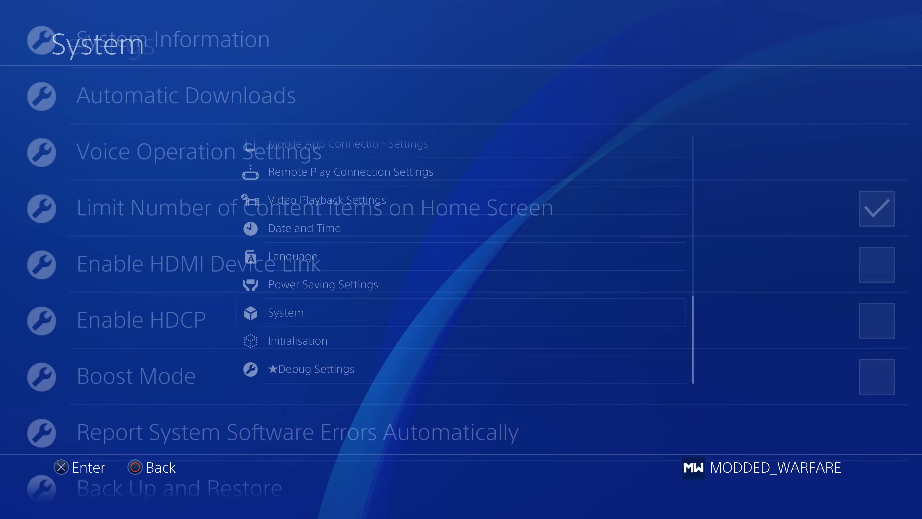
{"action": "key", "text": "Return"}
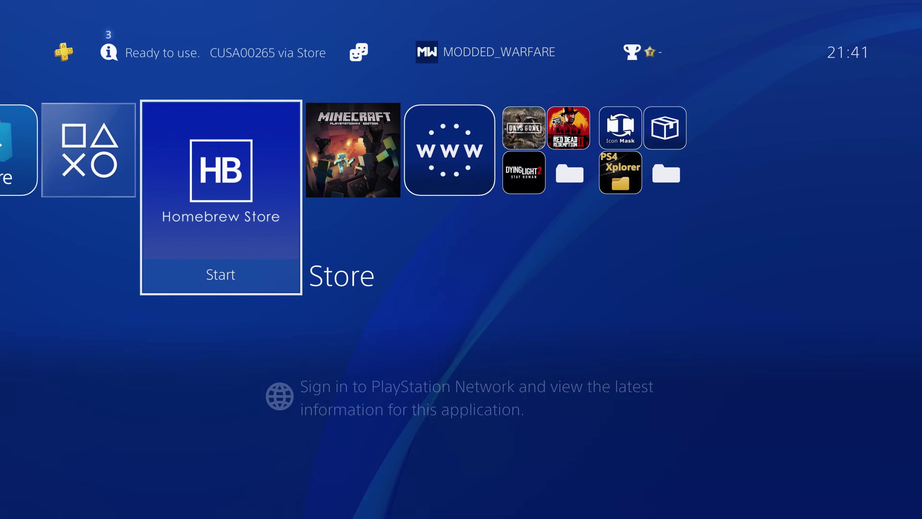
- Switch from the PS4 home screen to Store CDN Server on the PC and stop its web server
{"action": "key", "text": "Right"}
{"action": "key", "text": "Left"}
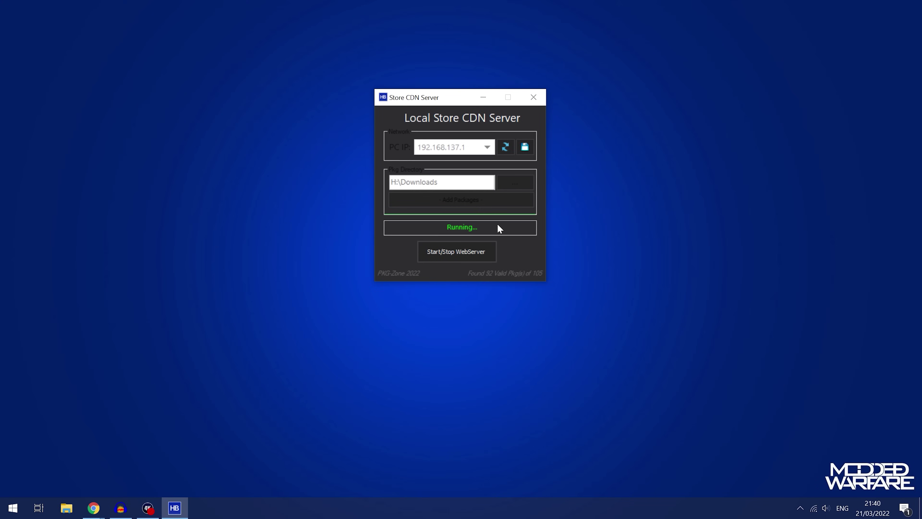
{"action": "left_click", "coordinate": [458, 251]}
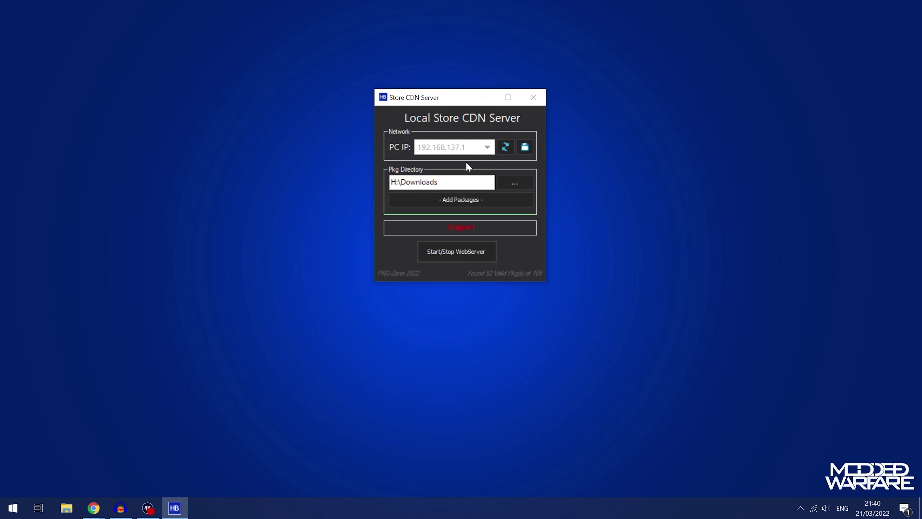
- Set the package directory to G:\ and add the packages from that drive to the server
{"action": "left_click_drag", "start_coordinate": [438, 182], "coordinate": [351, 183]}
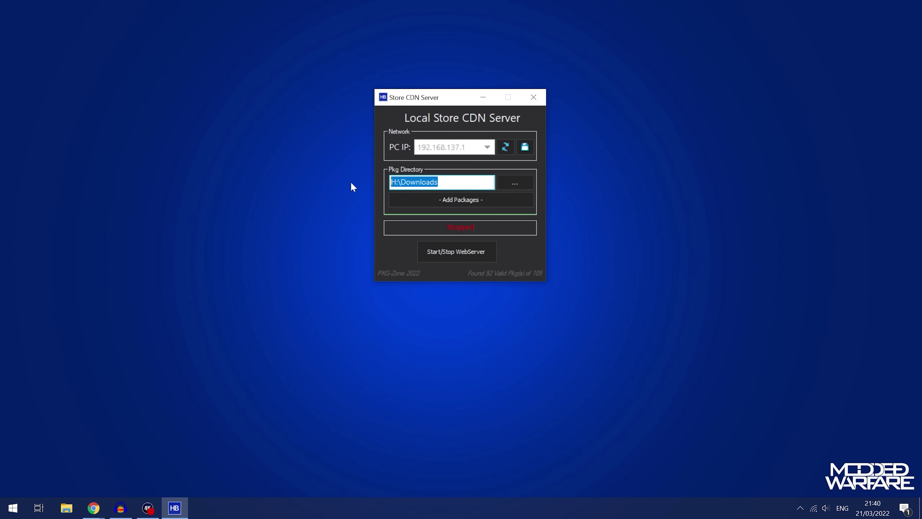
{"action": "type", "text": "G:\\"}
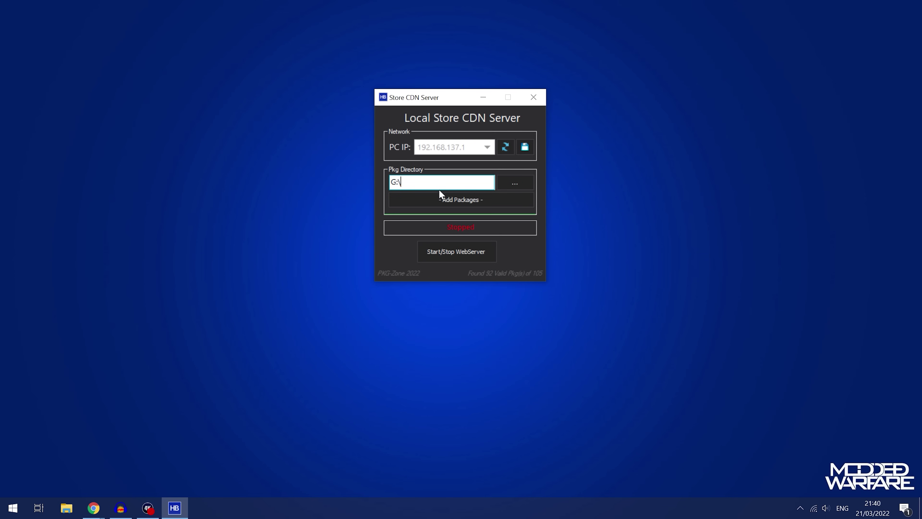
{"action": "left_click", "coordinate": [461, 199]}
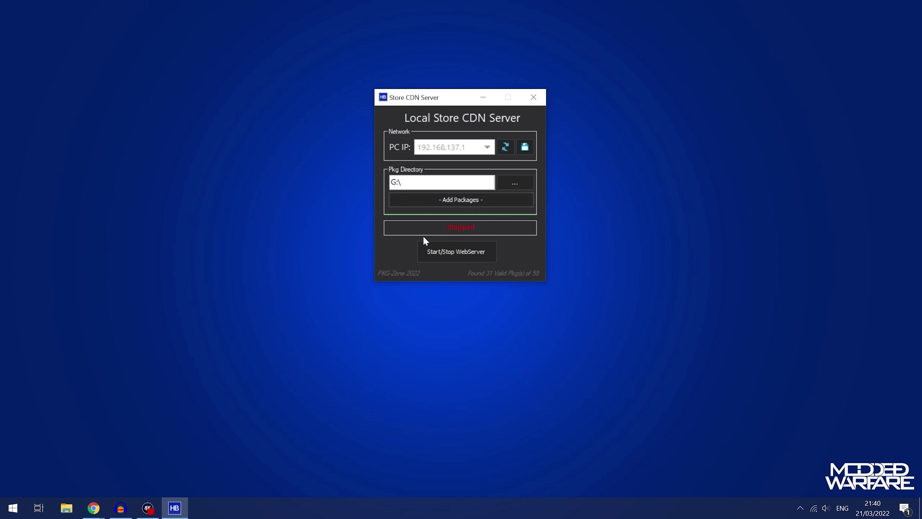
- Start the web server with the new packages, then switch from Store CDN Server to the PS4 capture view
{"action": "left_click", "coordinate": [463, 251]}
{"action": "left_click_drag", "start_coordinate": [464, 103], "coordinate": [150, 134]}
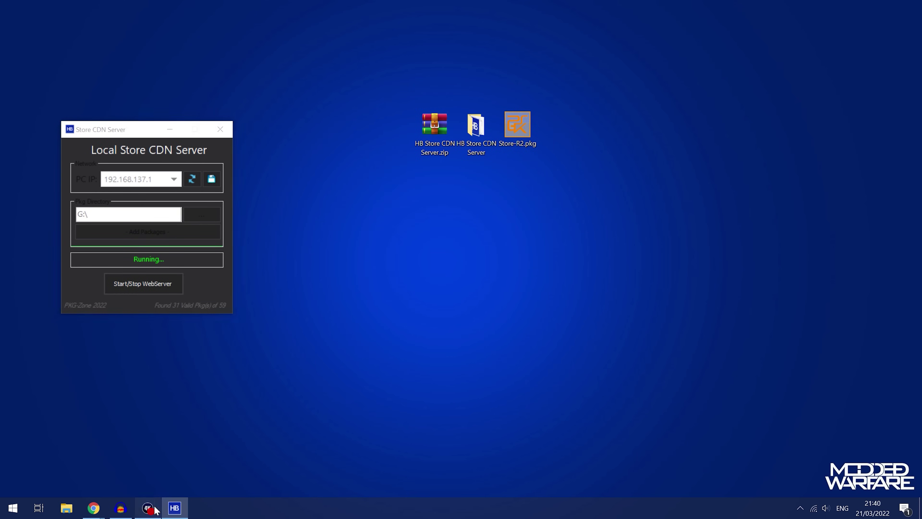
{"action": "left_click", "coordinate": [148, 507]}
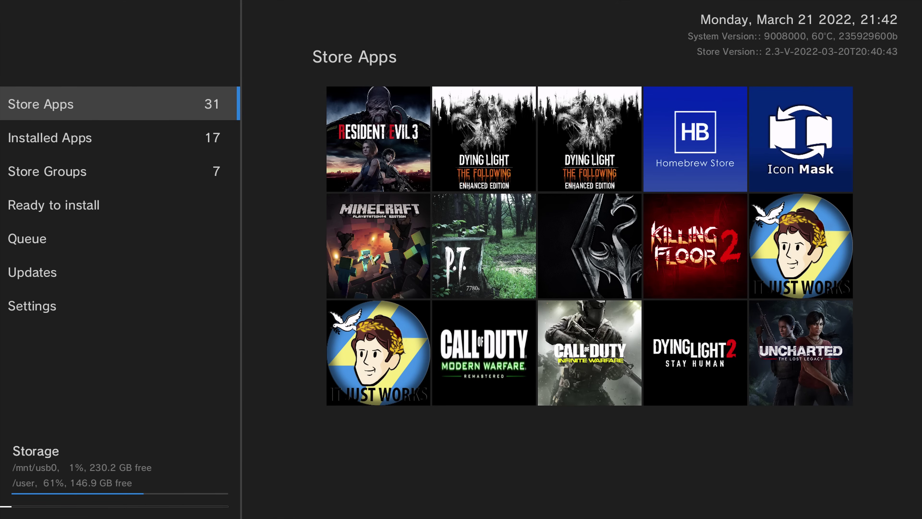
- Browse the first page of Store Apps on the PS4 and examine the game packages served from the PC
{"action": "key", "text": "Right"}
{"action": "key", "text": "Right"}
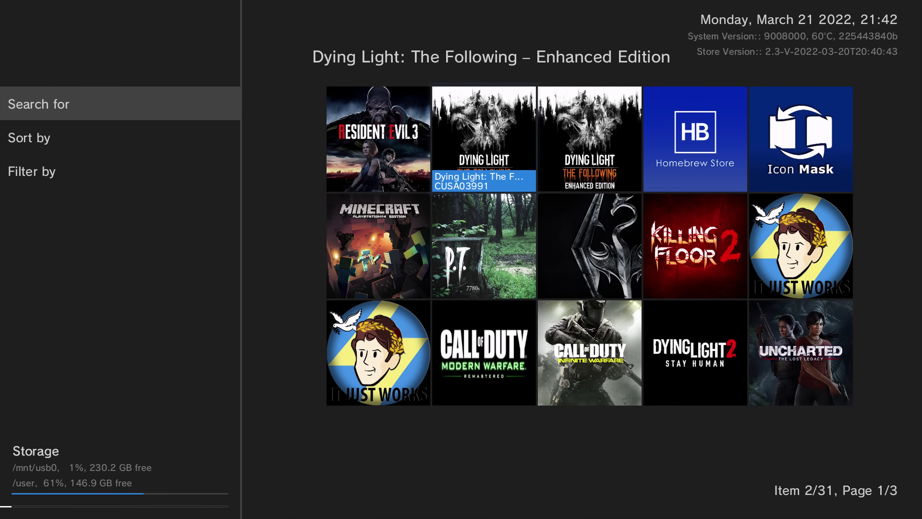
{"action": "key", "text": "Right"}
{"action": "key", "text": "Right"}
{"action": "key", "text": "Down"}
{"action": "key", "text": "Down"}
{"action": "key", "text": "Right"}
{"action": "key", "text": "Left"}
{"action": "key", "text": "Left"}
{"action": "key", "text": "Left"}
{"action": "key", "text": "Left"}
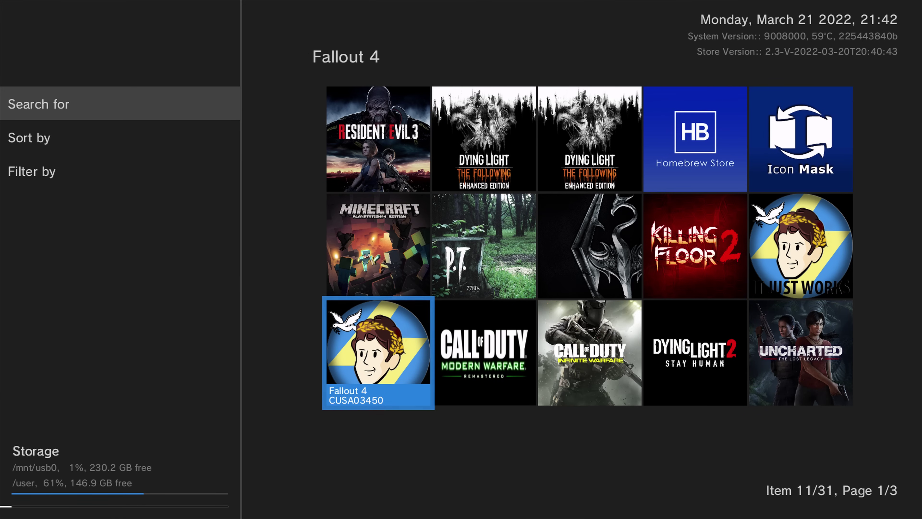
- Open the details page of the P.T. package in Store Apps
{"action": "key", "text": "Up"}
{"action": "key", "text": "Up"}
{"action": "key", "text": "Right"}
{"action": "key", "text": "Down"}
{"action": "key", "text": "Return"}
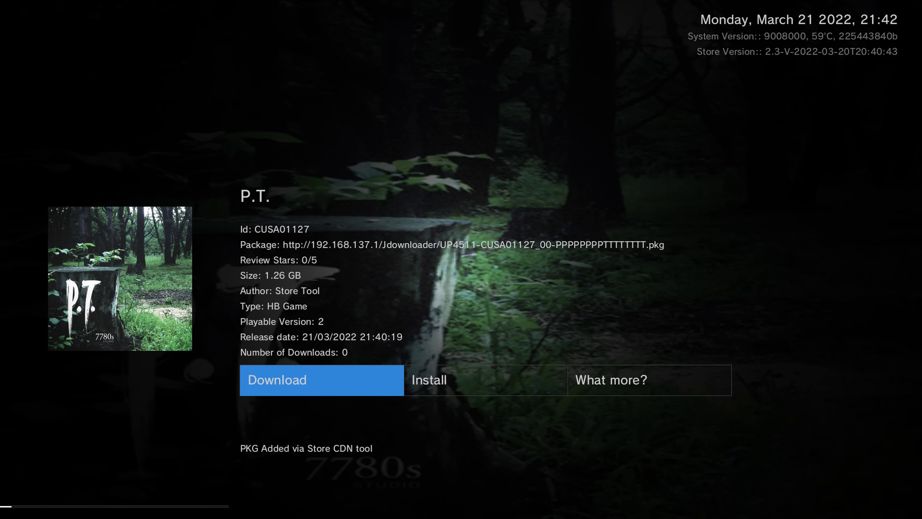
- Download the P.T. package from the local server
{"action": "key", "text": "Right"}
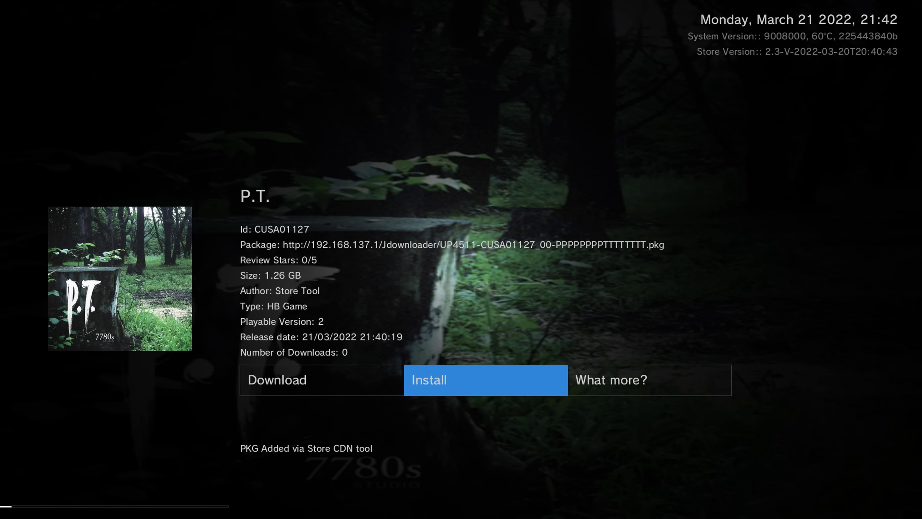
{"action": "key", "text": "Left"}
{"action": "key", "text": "Right"}
{"action": "key", "text": "Left"}
{"action": "key", "text": "Return"}
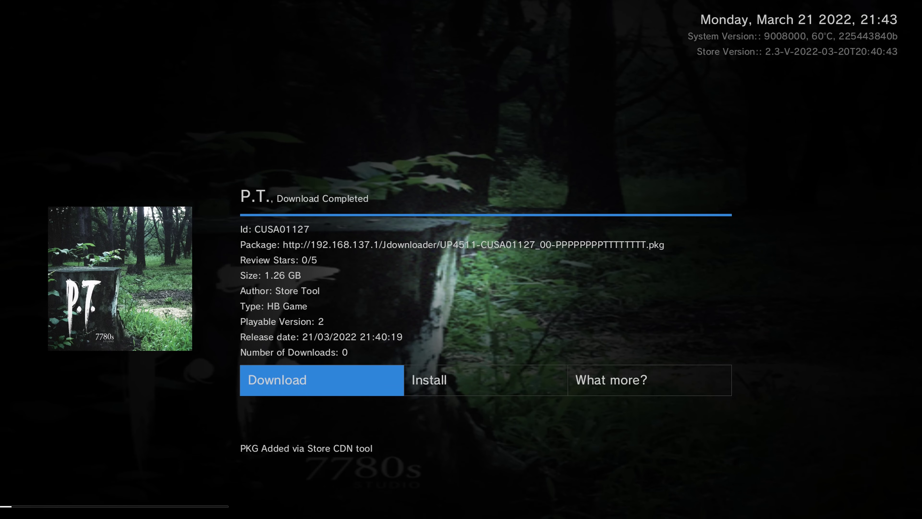
- Install the downloaded P.T. package from its details page
{"action": "key", "text": "Right"}
{"action": "key", "text": "Left"}
{"action": "key", "text": "Right"}
{"action": "key", "text": "Right"}
{"action": "key", "text": "Left"}
{"action": "key", "text": "Left"}
{"action": "key", "text": "Right"}
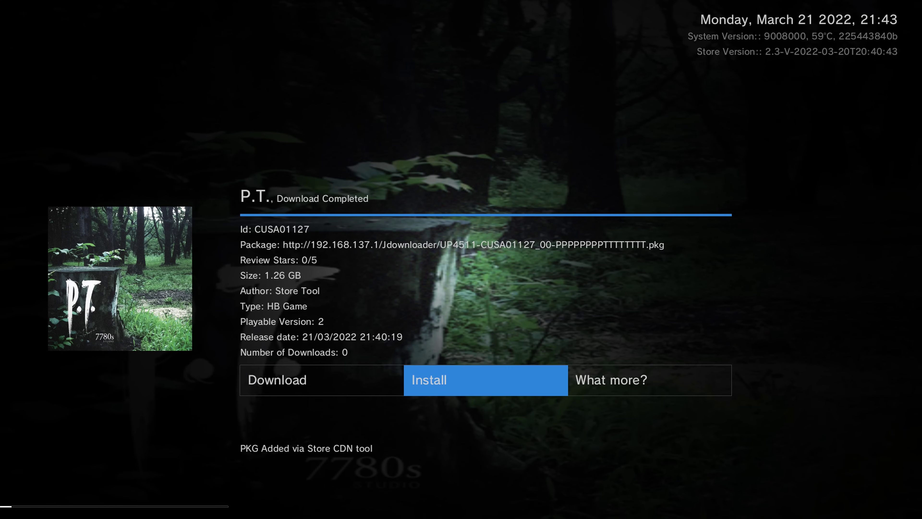
{"action": "key", "text": "Return"}
{"action": "key", "text": "Return"}
{"action": "key", "text": "Left"}
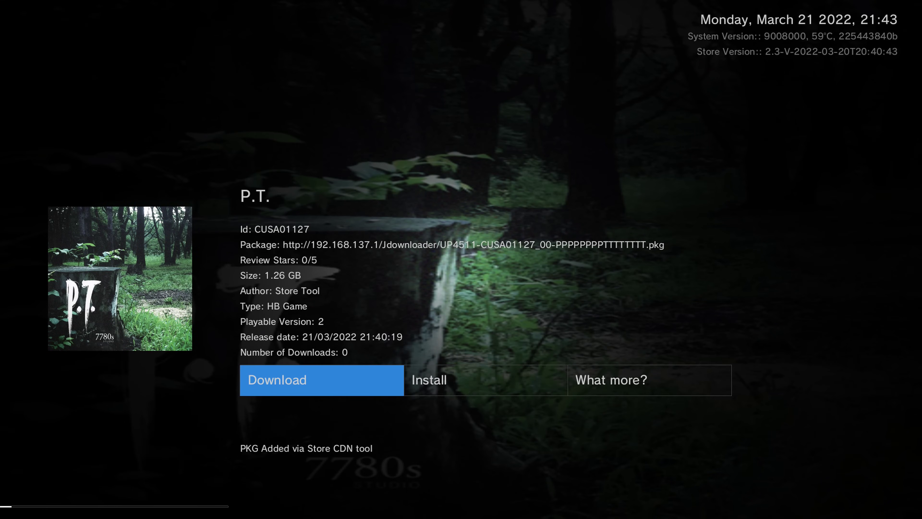
- Leave the store for the PS4 home screen and check the installation progress of P.T
{"action": "key", "text": "Escape"}
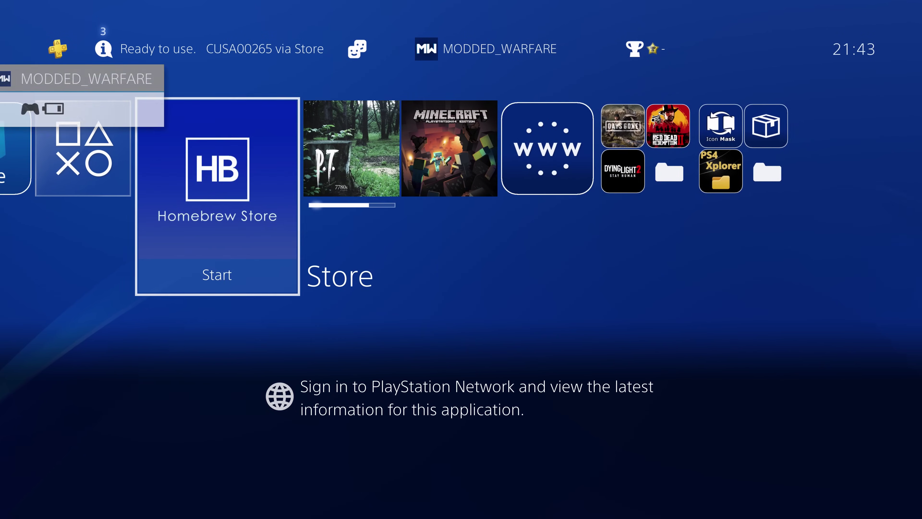
{"action": "key", "text": "Right"}
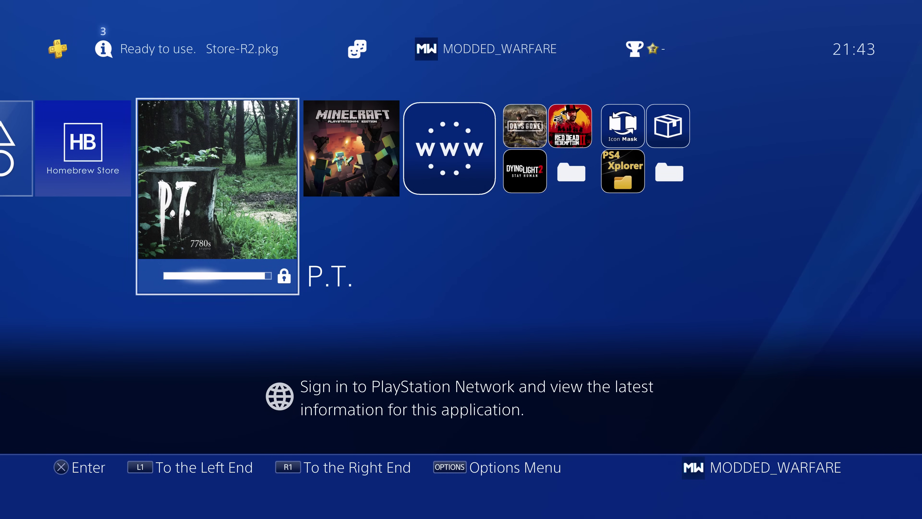
{"action": "key", "text": "Left"}
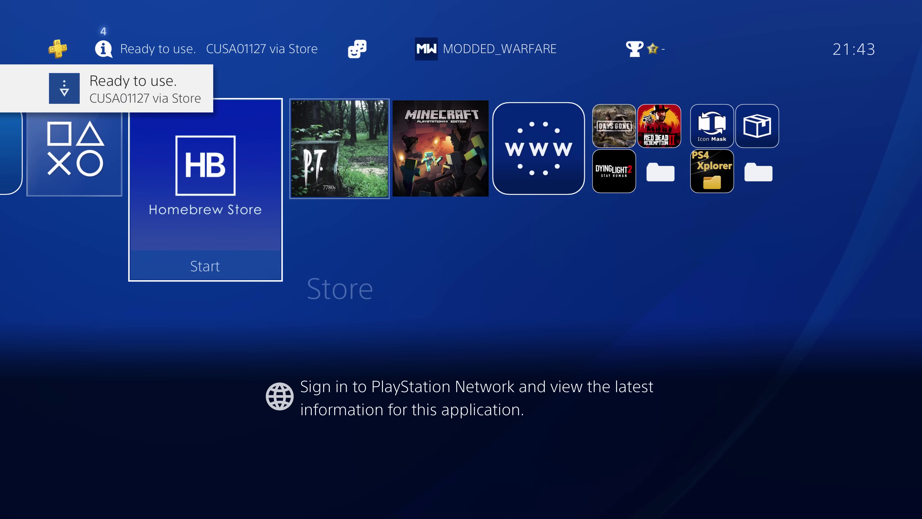
- Return to the Homebrew Store and start downloading the RESIDENT EVIL 3 package from its details page
{"action": "key", "text": "Return"}
{"action": "key", "text": "Down"}
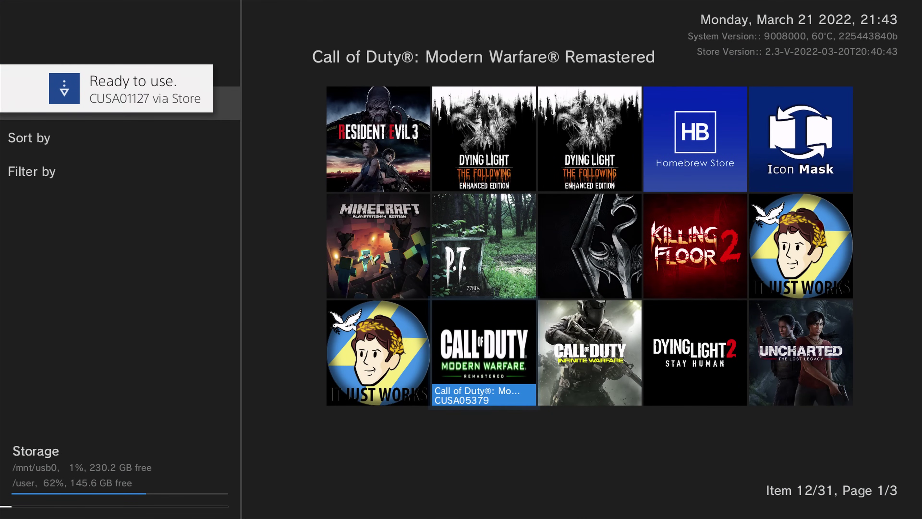
{"action": "key", "text": "Up"}
{"action": "key", "text": "Right"}
{"action": "key", "text": "Left"}
{"action": "key", "text": "Left"}
{"action": "key", "text": "Up"}
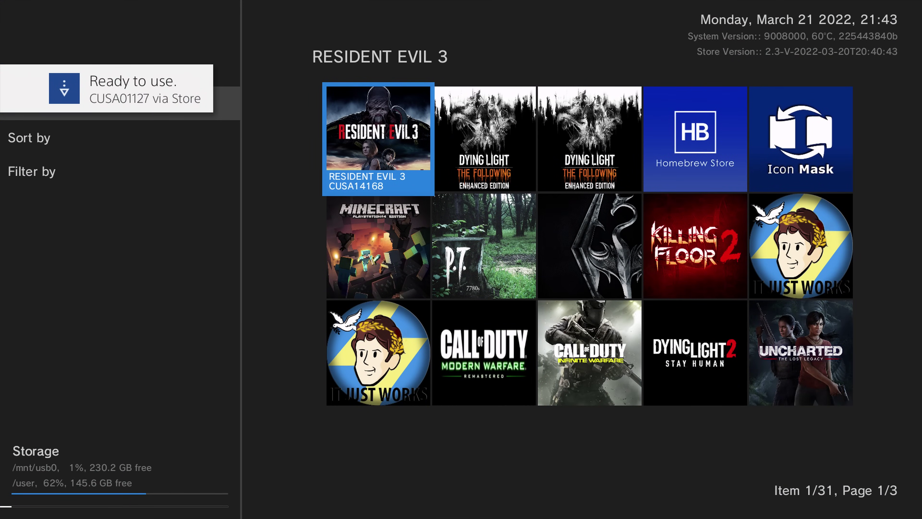
{"action": "key", "text": "Return"}
{"action": "key", "text": "Left"}
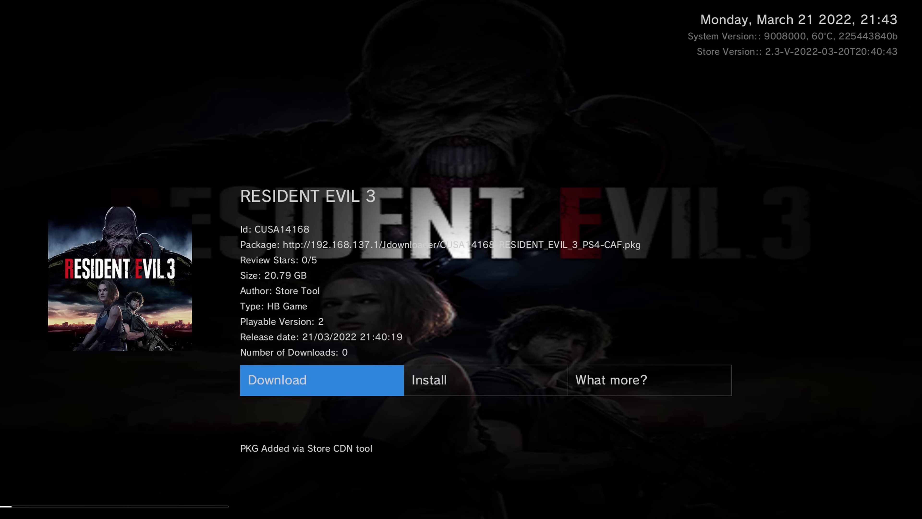
{"action": "key", "text": "Return"}
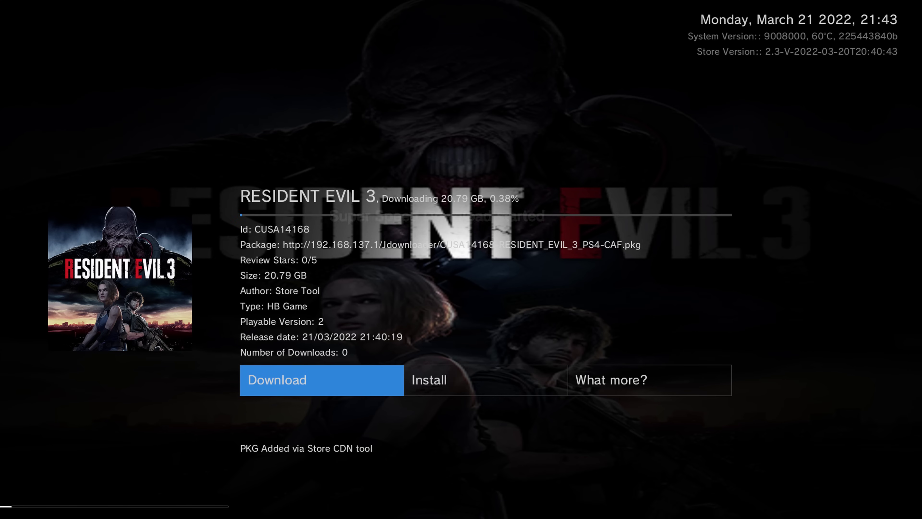